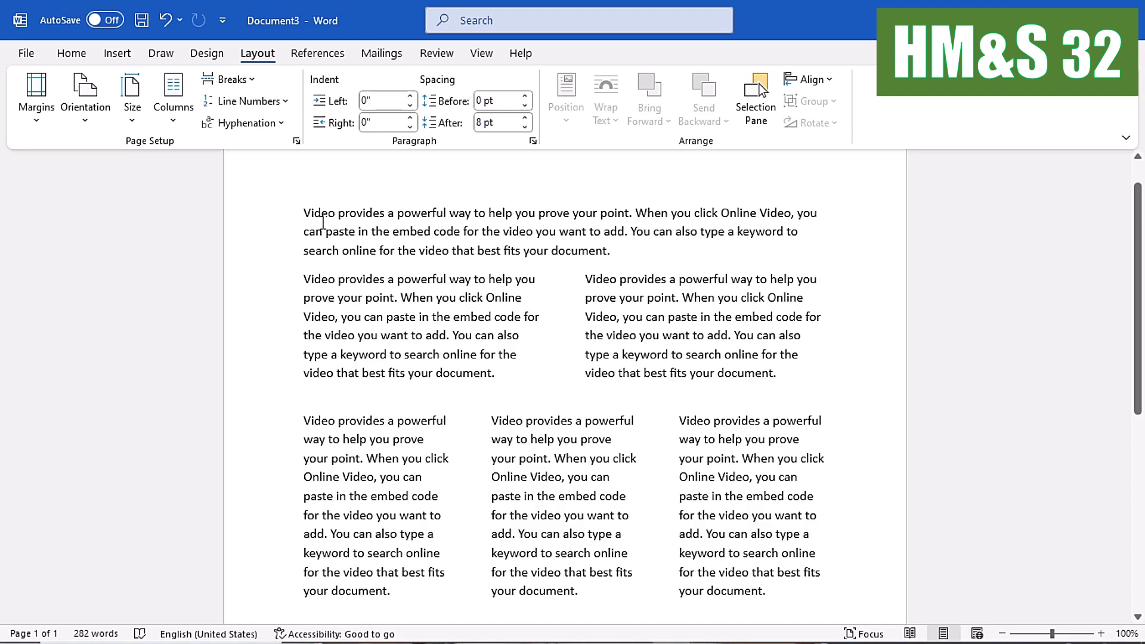
pyautogui.moveTo(305, 207); pyautogui.dragTo(515, 233)
pyautogui.moveTo(622, 238); pyautogui.dragTo(623, 251)
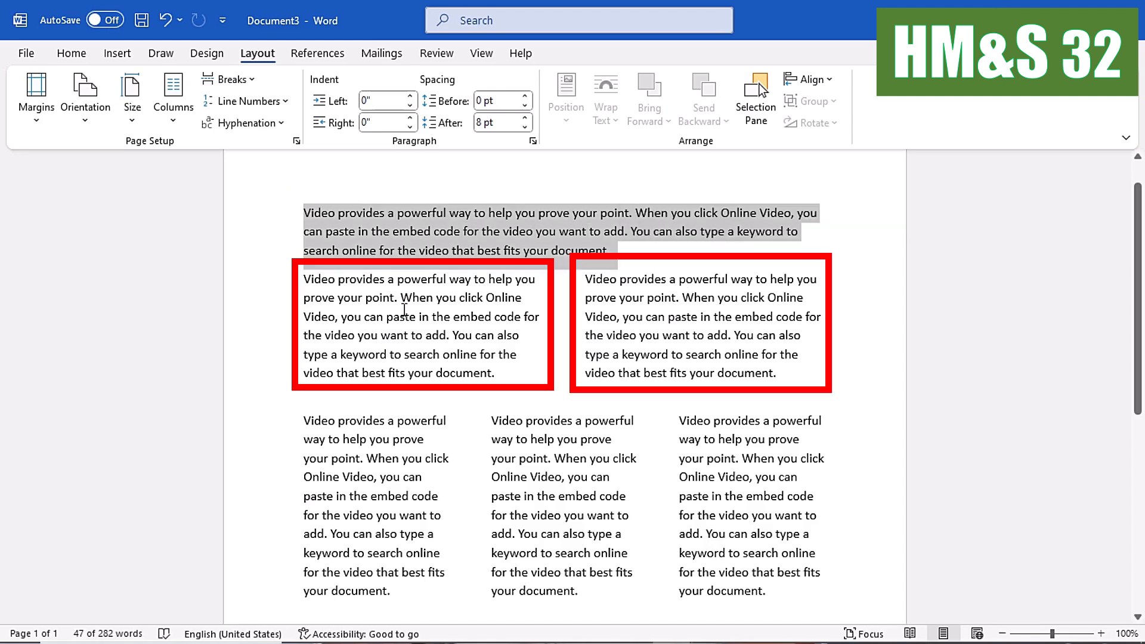
pyautogui.click(406, 316)
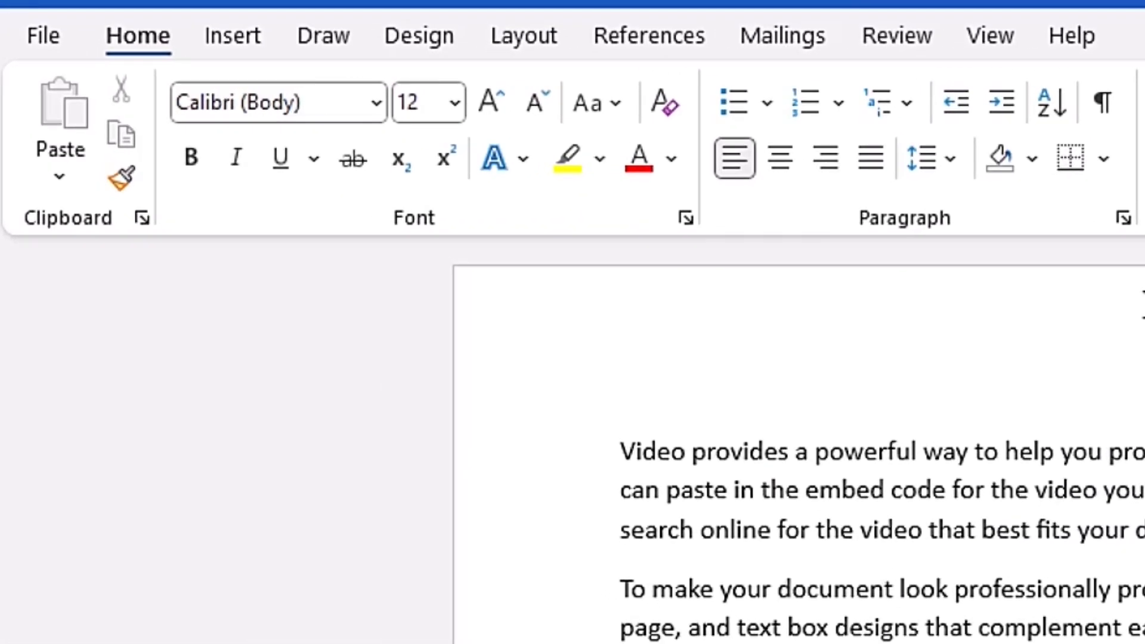
# - Format the document's text into two columns
pyautogui.click(525, 59)
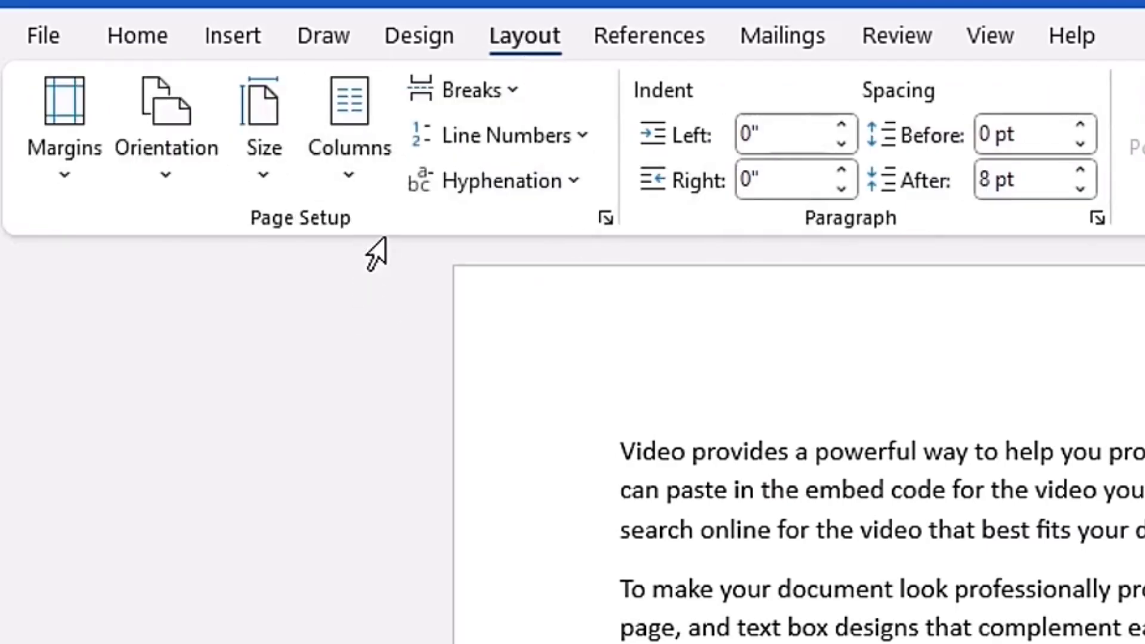
pyautogui.click(353, 178)
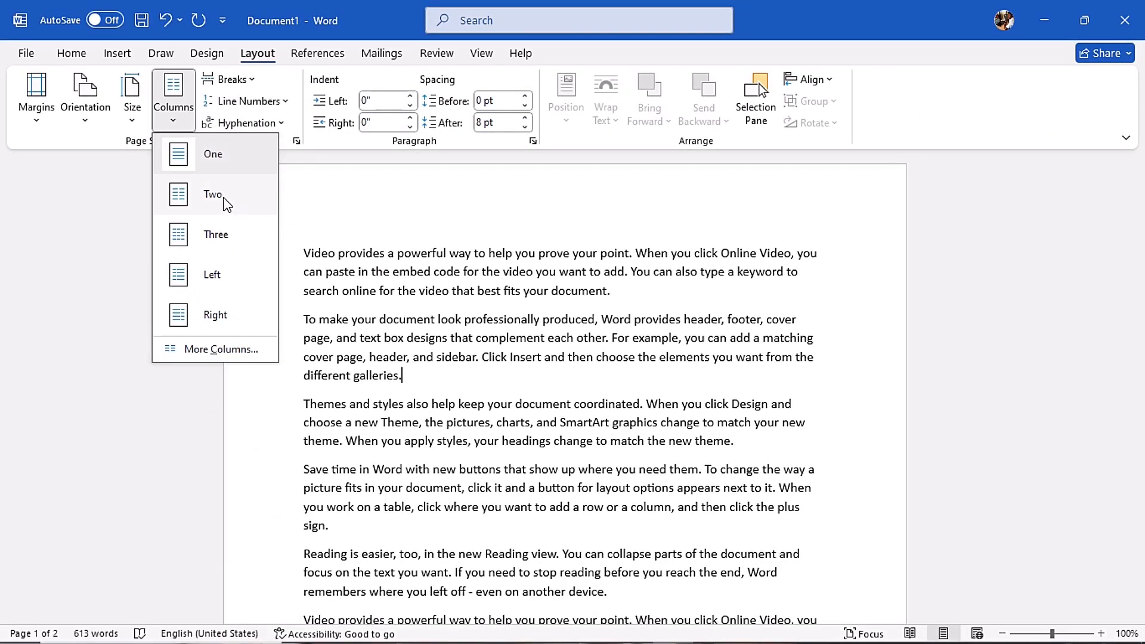
pyautogui.click(214, 194)
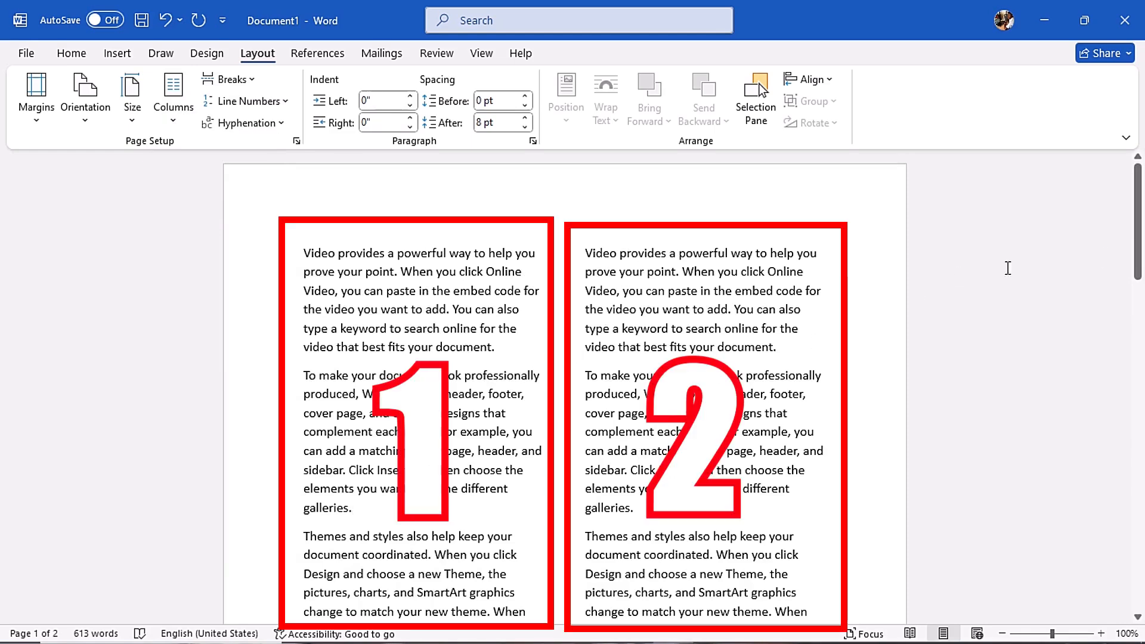
# - Generate seven paragraphs of sample text at the end of the document with =rand(7)
pyautogui.moveTo(1137, 252); pyautogui.dragTo(1142, 477)
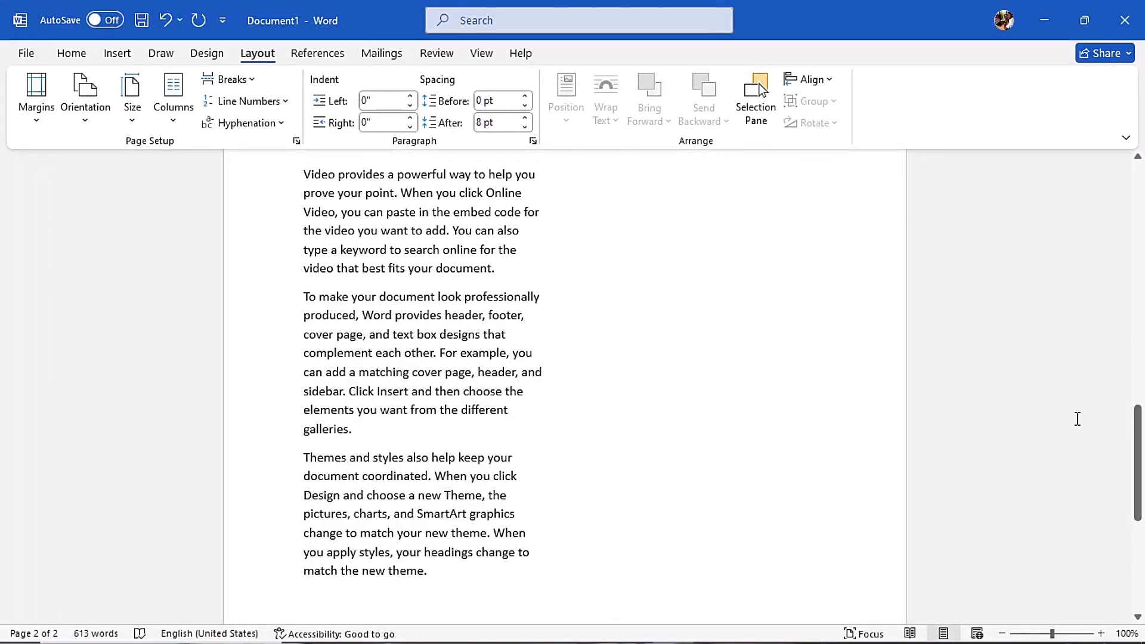
pyautogui.moveTo(1137, 445); pyautogui.dragTo(1138, 497)
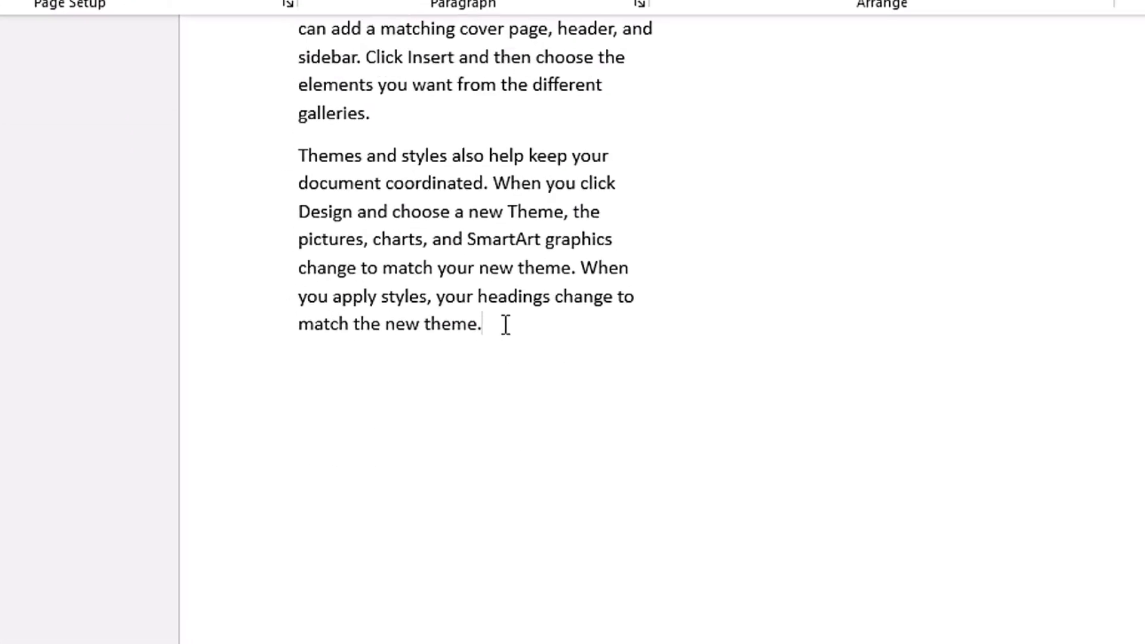
pyautogui.press('Return')
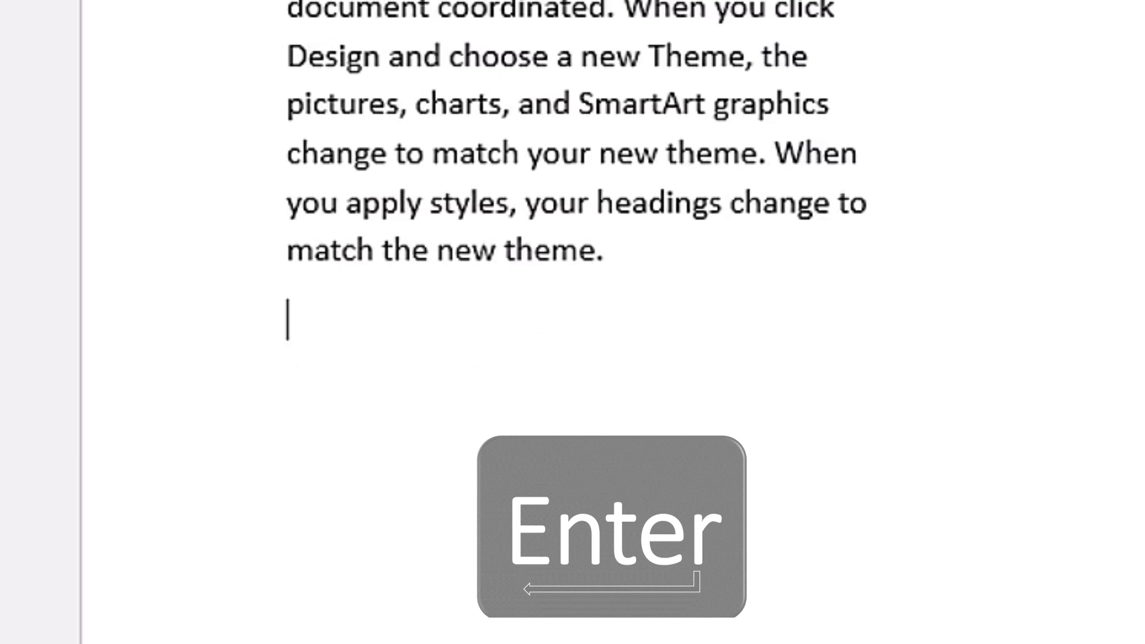
pyautogui.write('=')
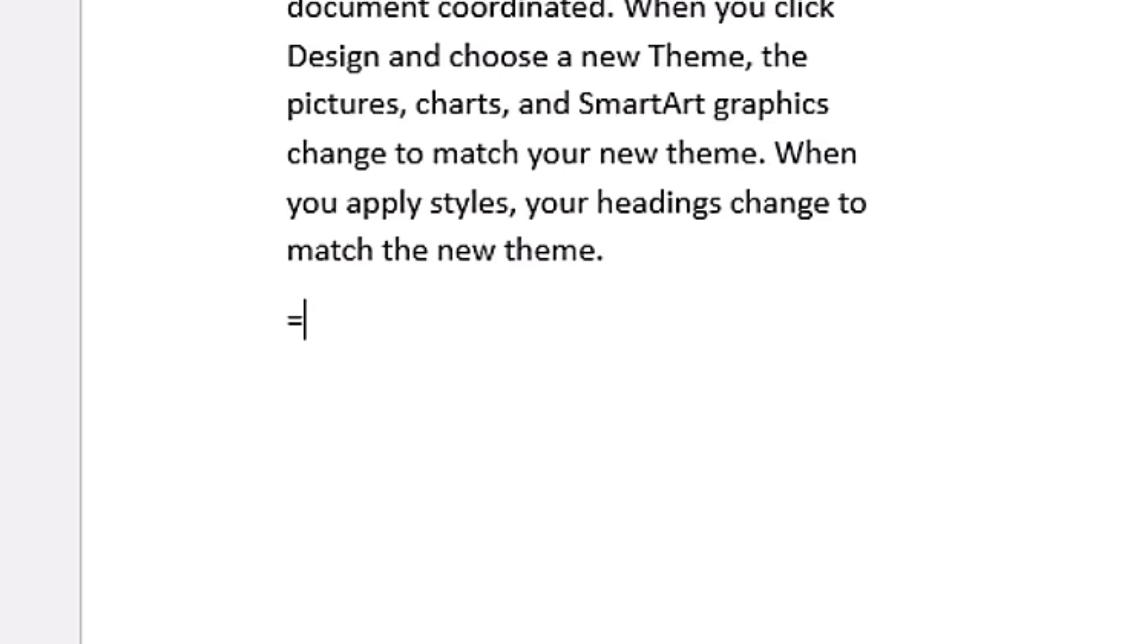
pyautogui.write('rand(7')
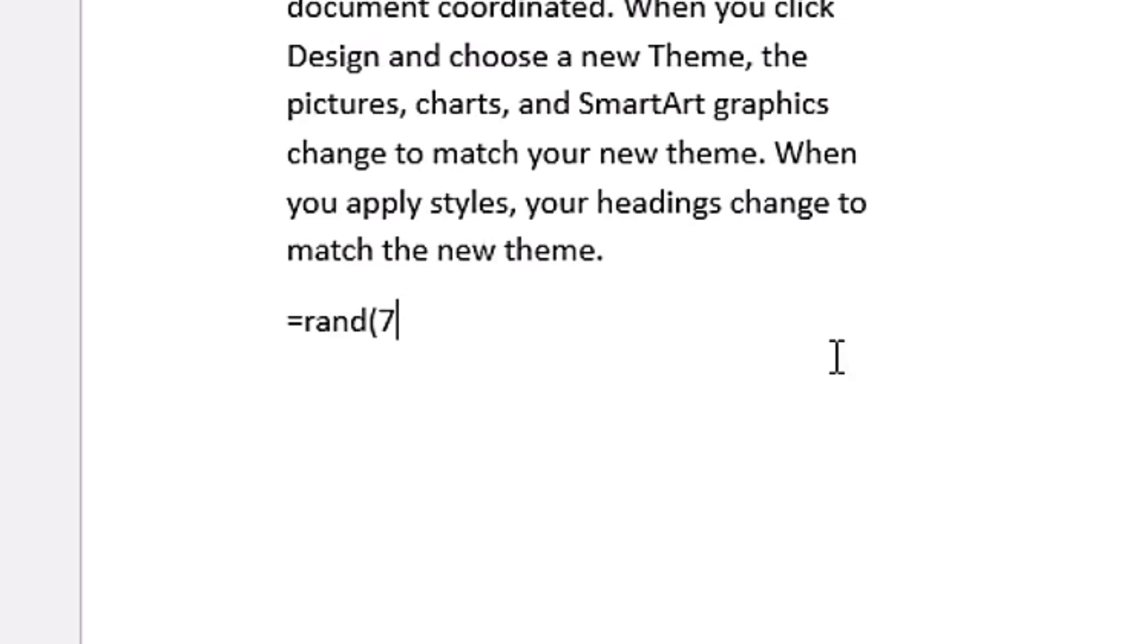
pyautogui.write(')')
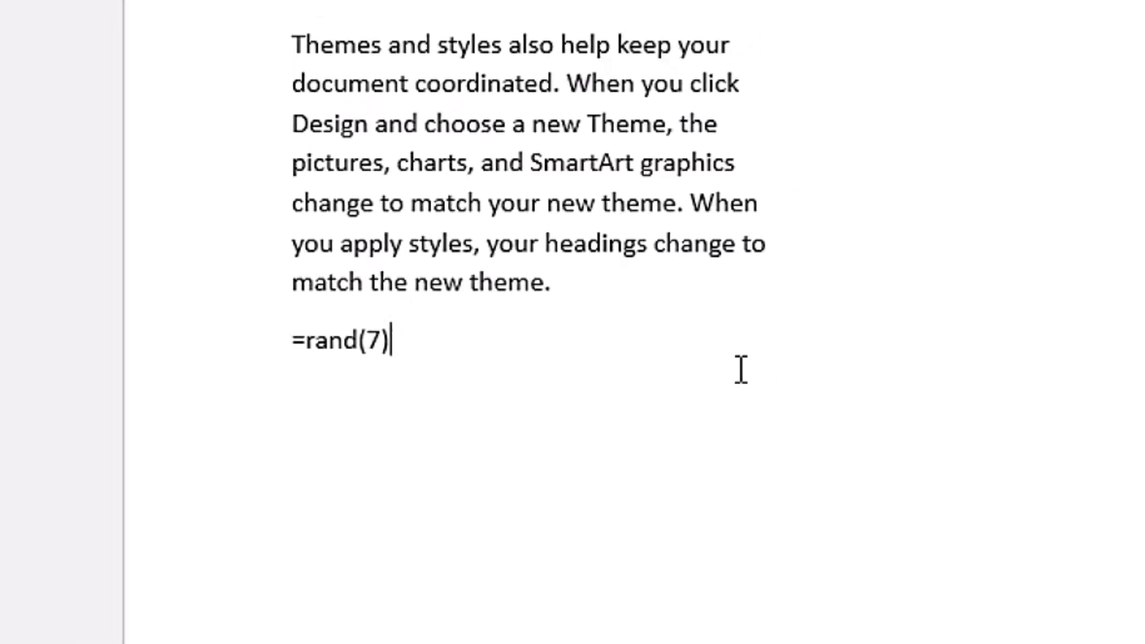
pyautogui.press('Return')
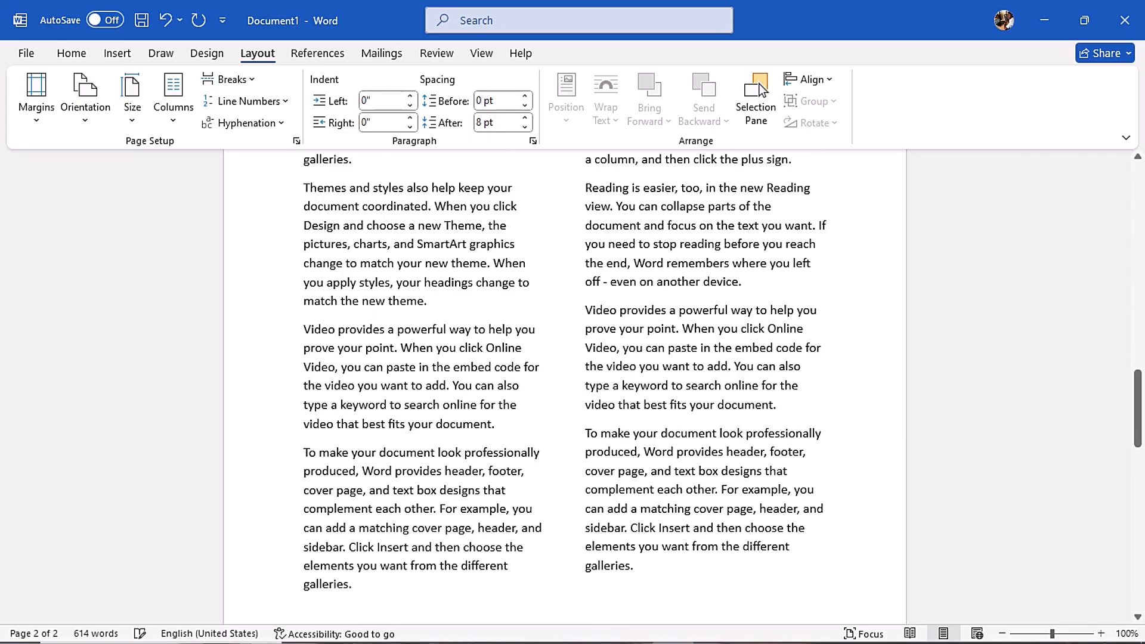
pyautogui.scroll(5, 469, 351)
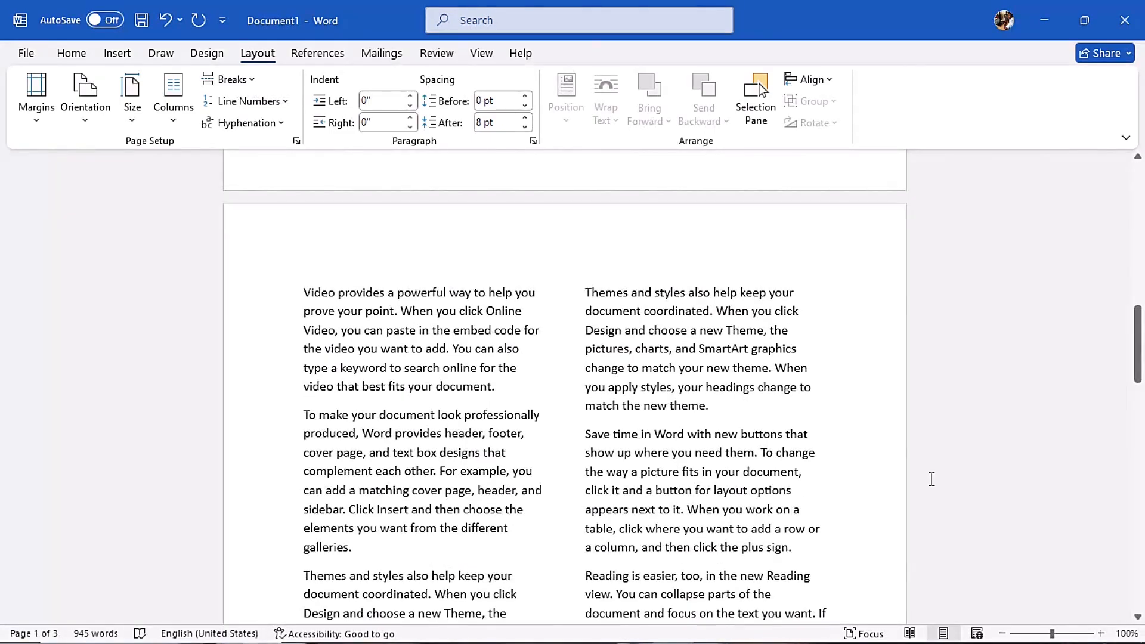
pyautogui.moveTo(1139, 353); pyautogui.dragTo(1140, 415)
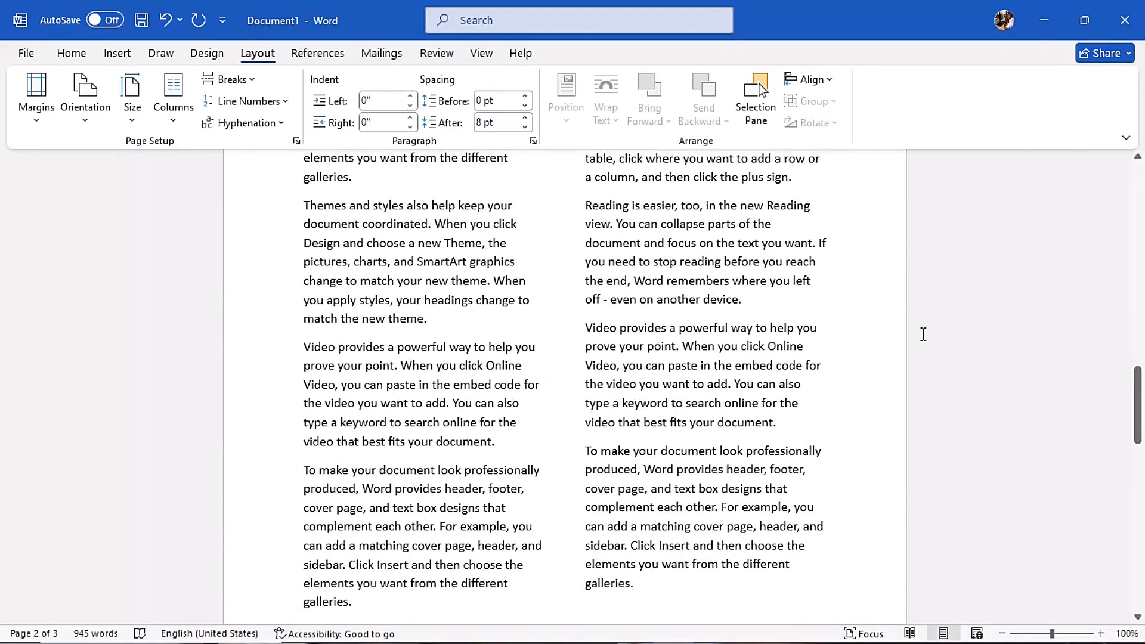
pyautogui.moveTo(1139, 421); pyautogui.dragTo(1139, 355)
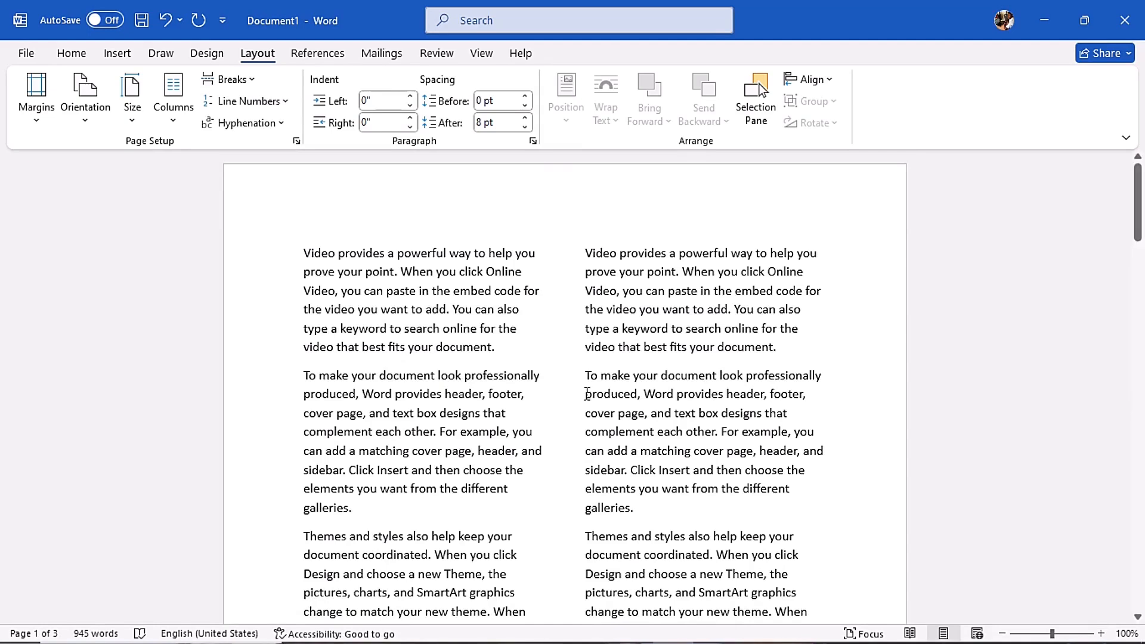
# - Create a new blank document and set its layout to three columns
pyautogui.hotkey('ctrl', 'n')
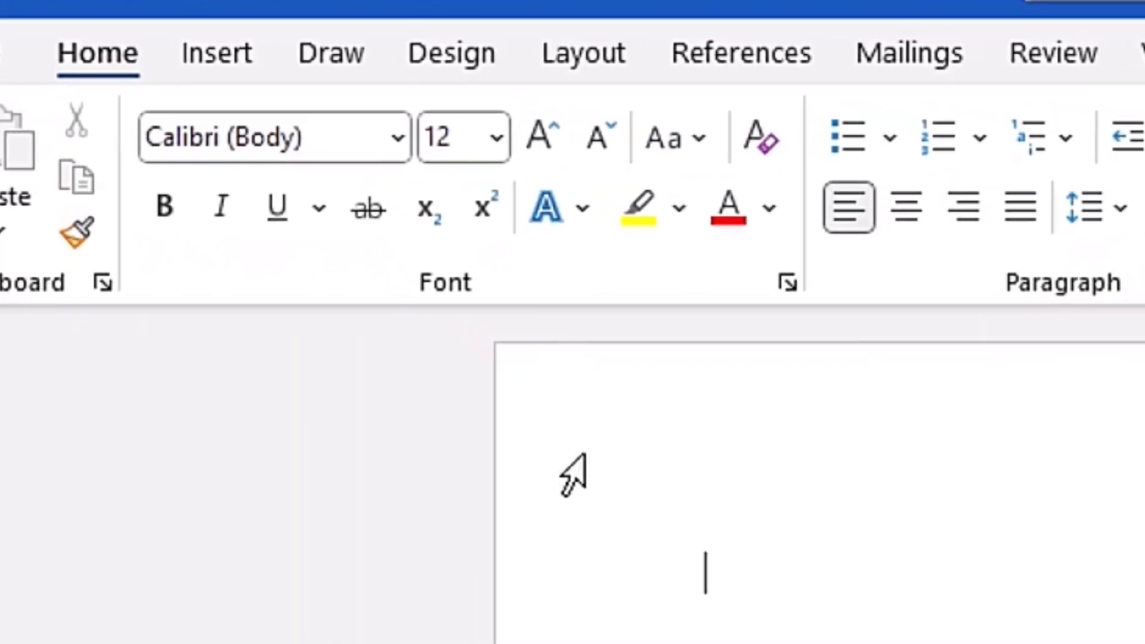
pyautogui.click(602, 67)
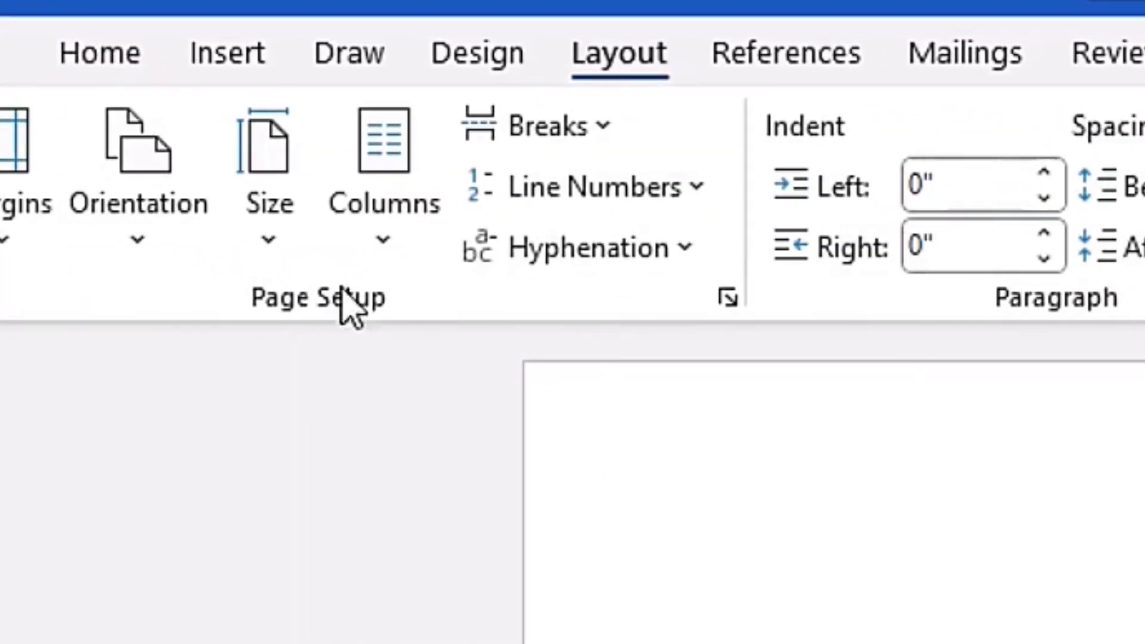
pyautogui.click(410, 219)
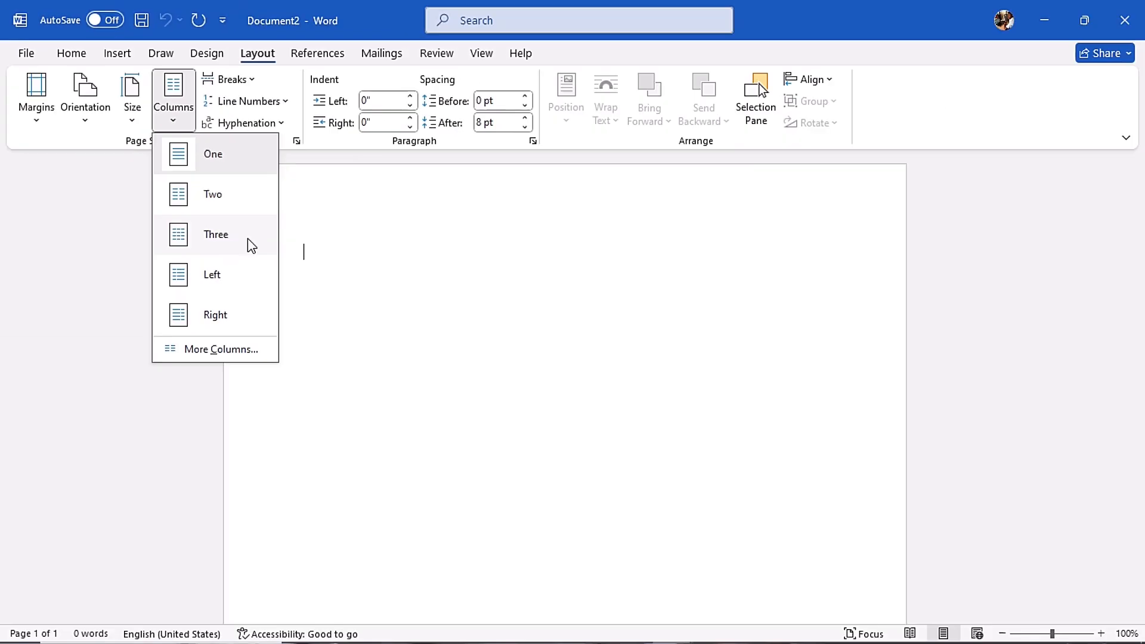
pyautogui.click(248, 244)
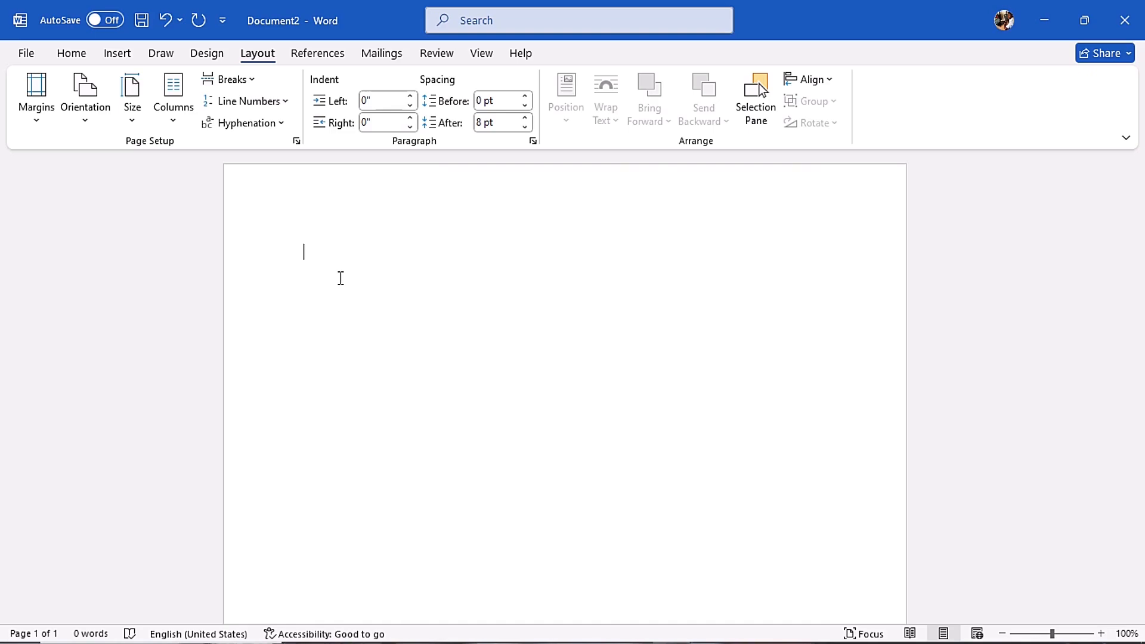
# - Generate one paragraph of sample text in the first column with =rand(1)
pyautogui.write('=ran')
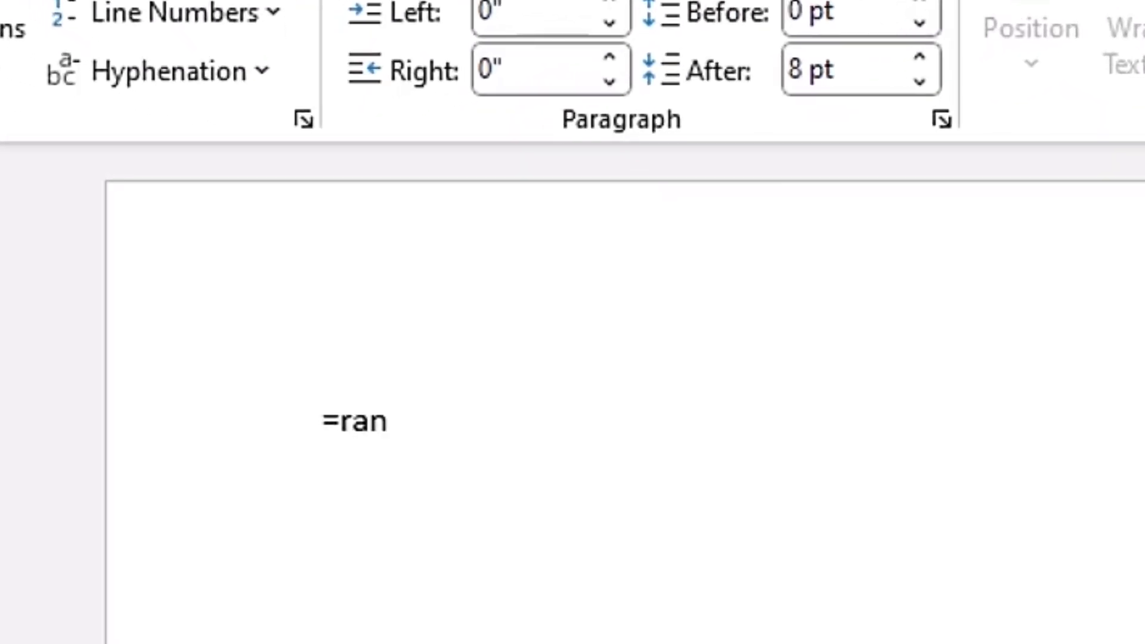
pyautogui.write('d(1)')
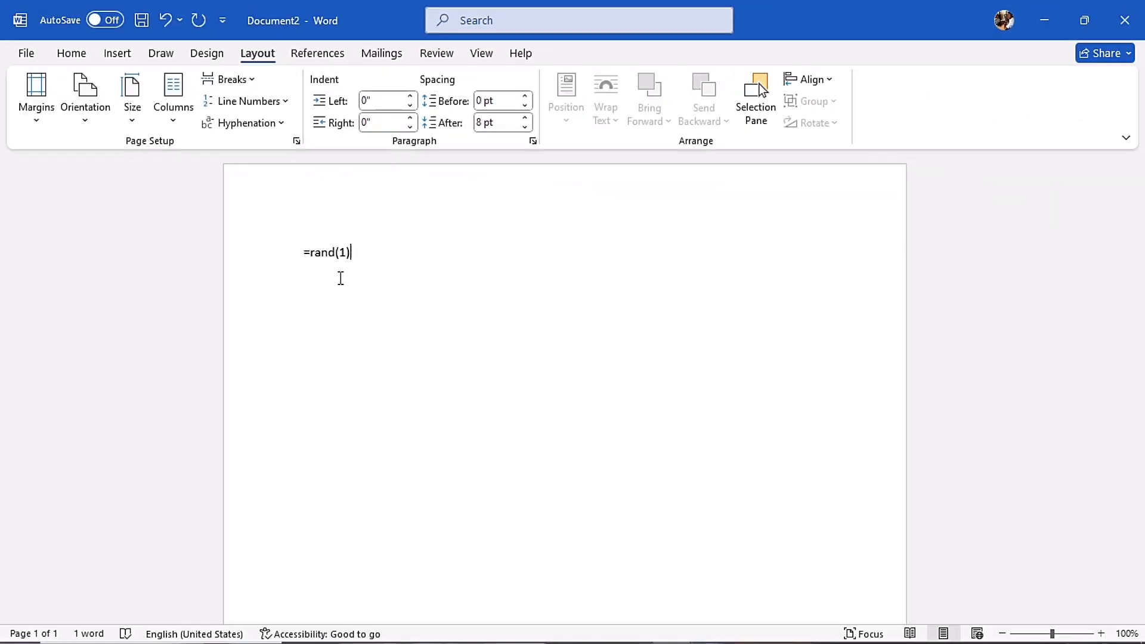
pyautogui.press('Return')
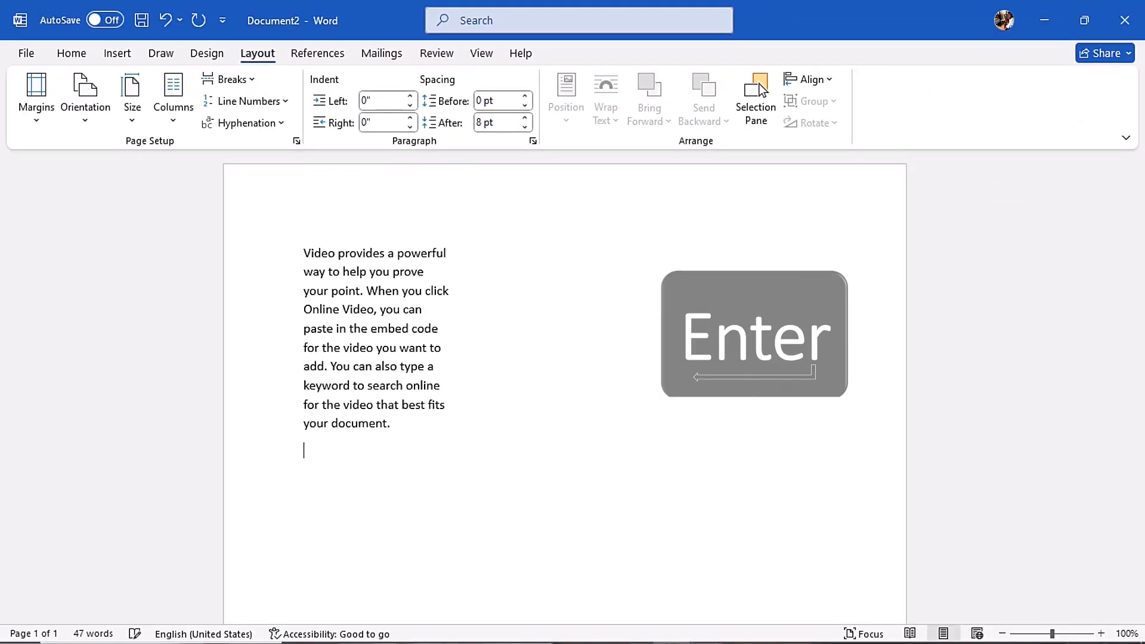
pyautogui.moveTo(301, 255); pyautogui.dragTo(434, 425)
pyautogui.click(404, 420)
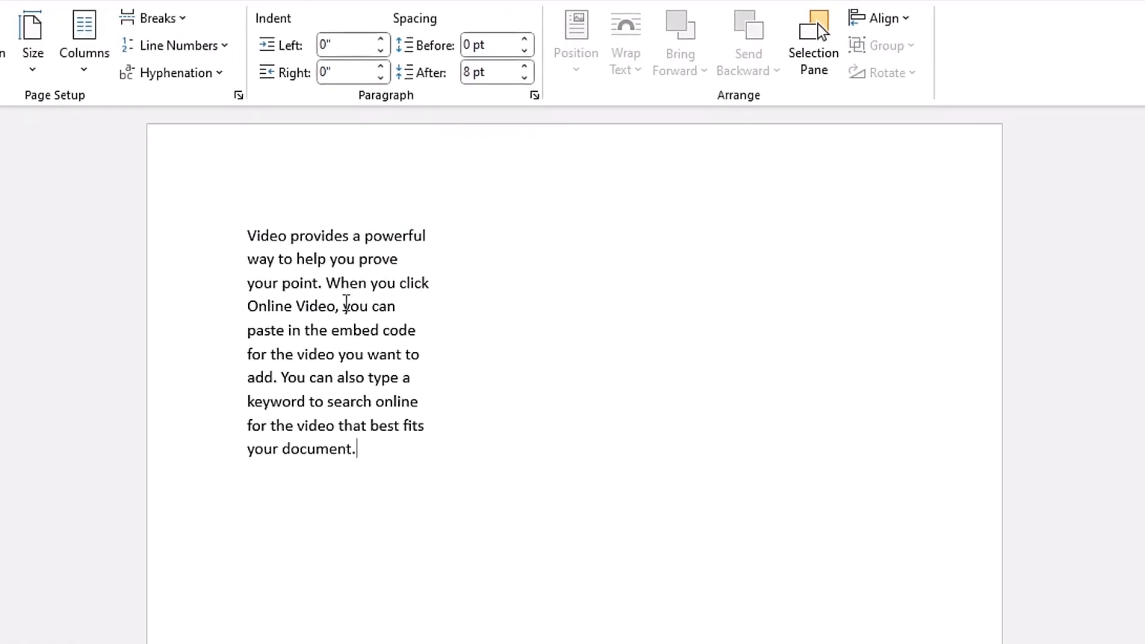
pyautogui.moveTo(156, 207); pyautogui.dragTo(386, 501)
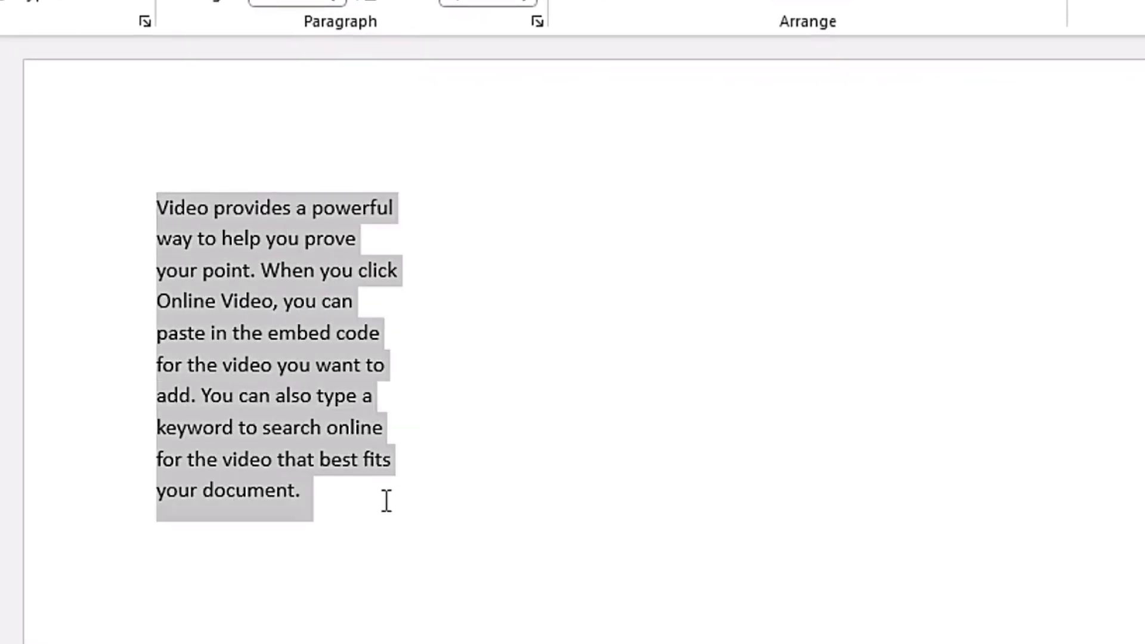
pyautogui.click(311, 388)
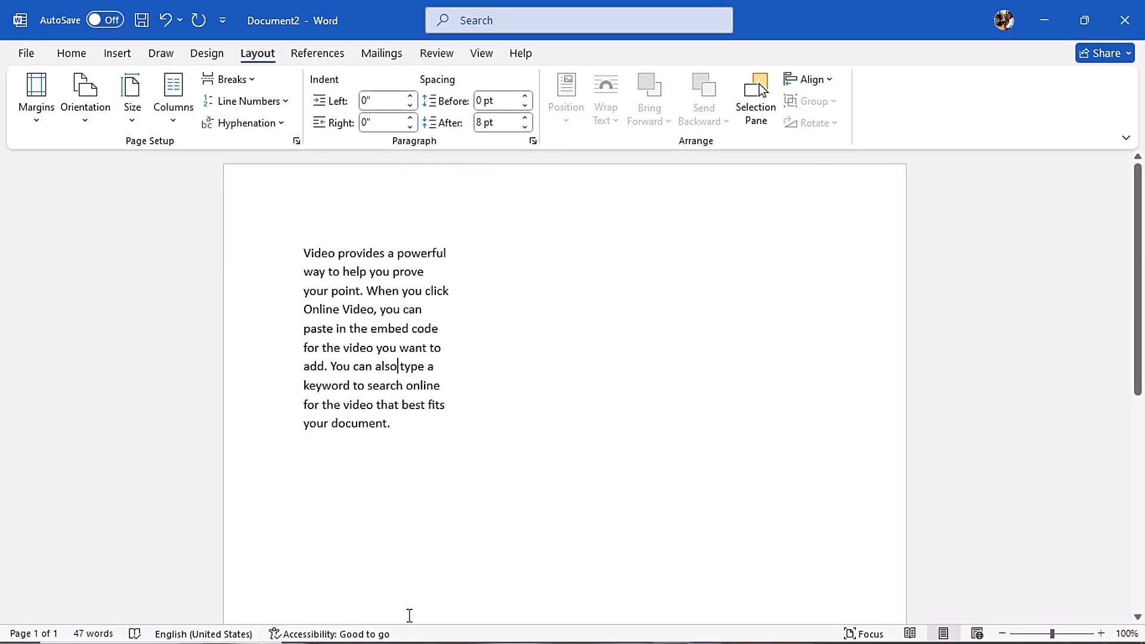
pyautogui.scroll(-10, 408, 603)
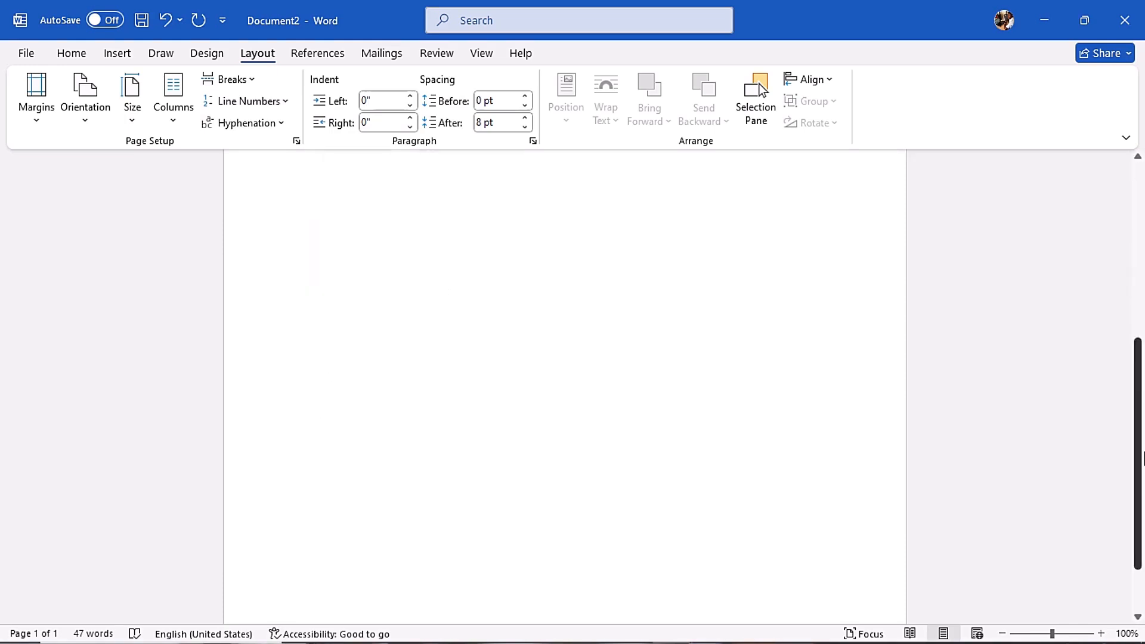
pyautogui.moveTo(1144, 480); pyautogui.dragTo(1142, 372)
# - Generate six more paragraphs of sample text below the first paragraph with =rand(6)
pyautogui.click(408, 278)
pyautogui.press('Return')
pyautogui.write('=rand(6)')
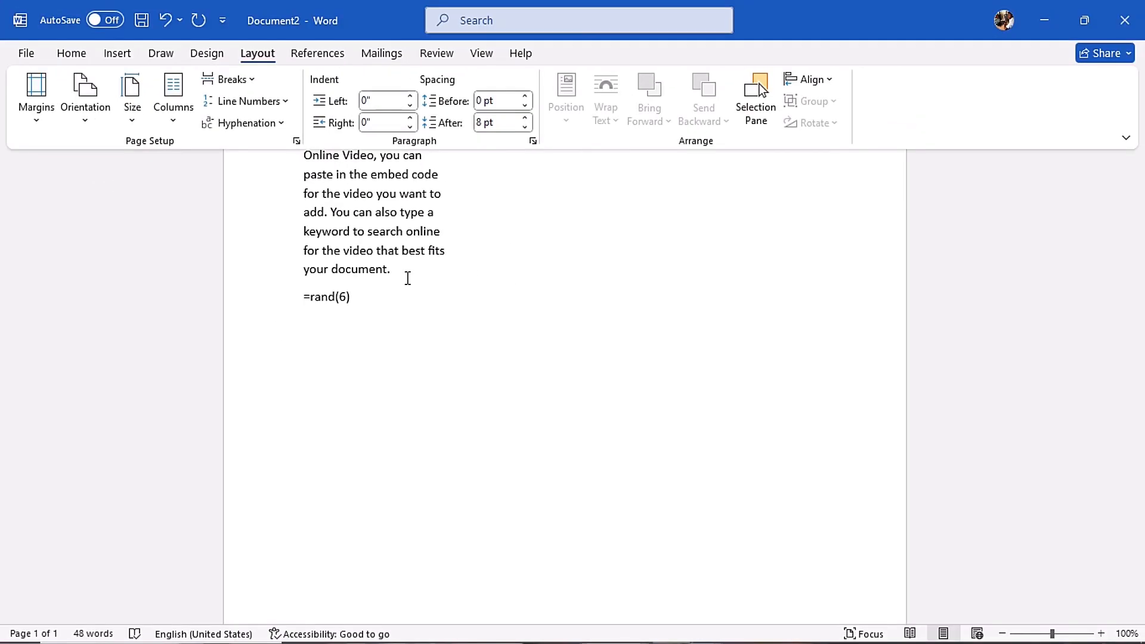
pyautogui.press('Return')
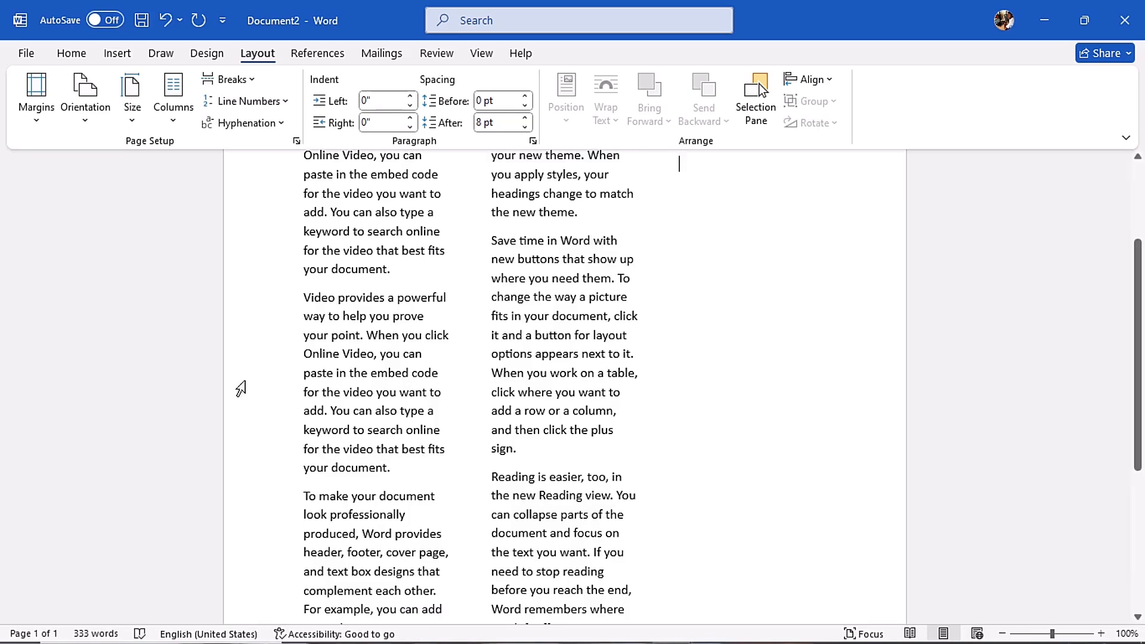
# - Undo the six generated paragraphs and remove the =rand(6) formula, keeping an empty line below the first paragraph
pyautogui.scroll(-5, 411, 530)
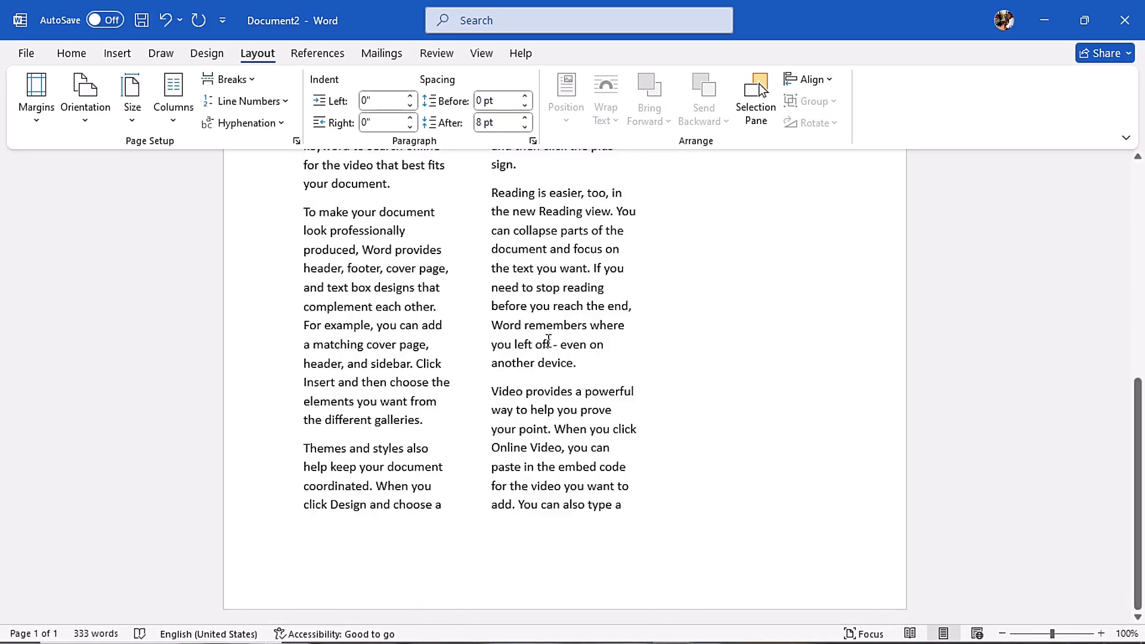
pyautogui.scroll(7, 714, 366)
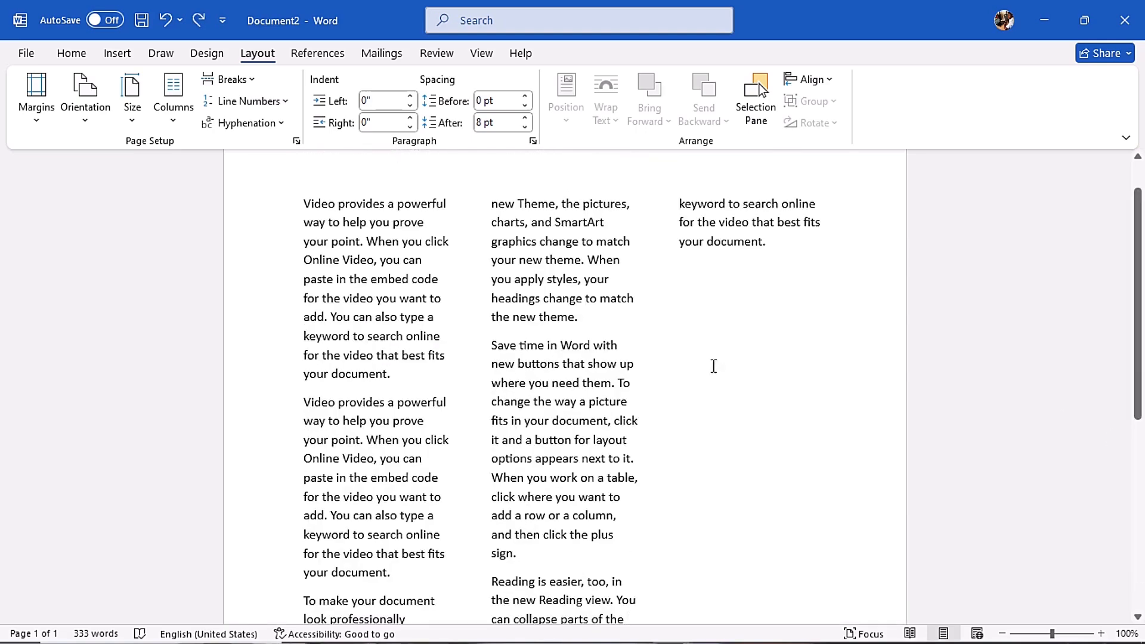
pyautogui.hotkey('ctrl', 'z')
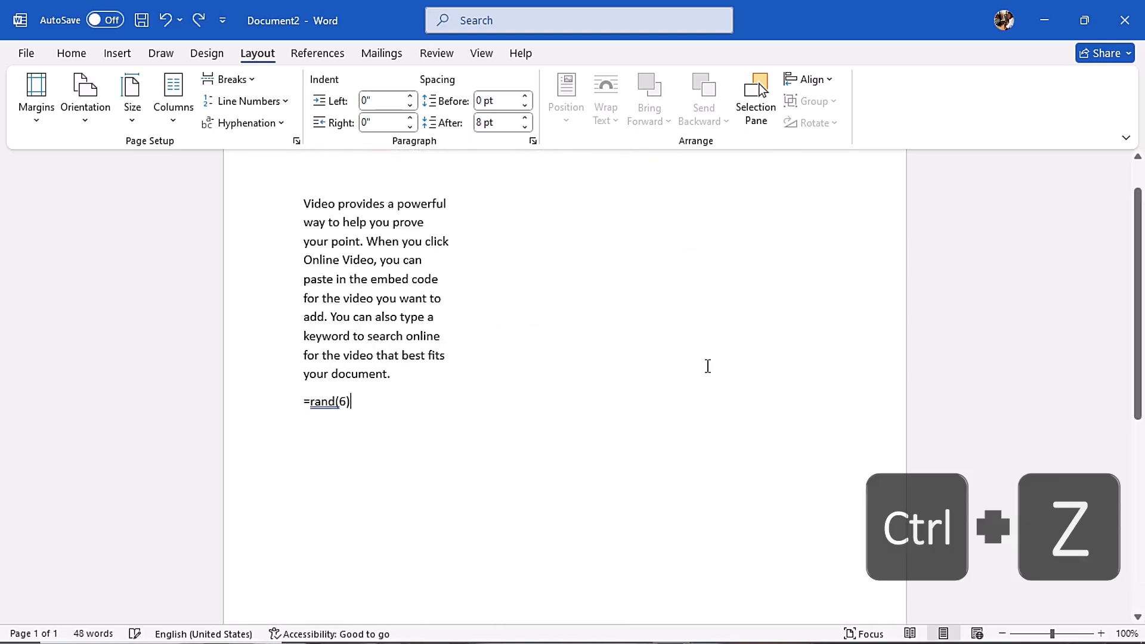
pyautogui.press('BackSpace')
pyautogui.press('BackSpace')
pyautogui.hotkey('ctrl', 'z')
pyautogui.press('Return')
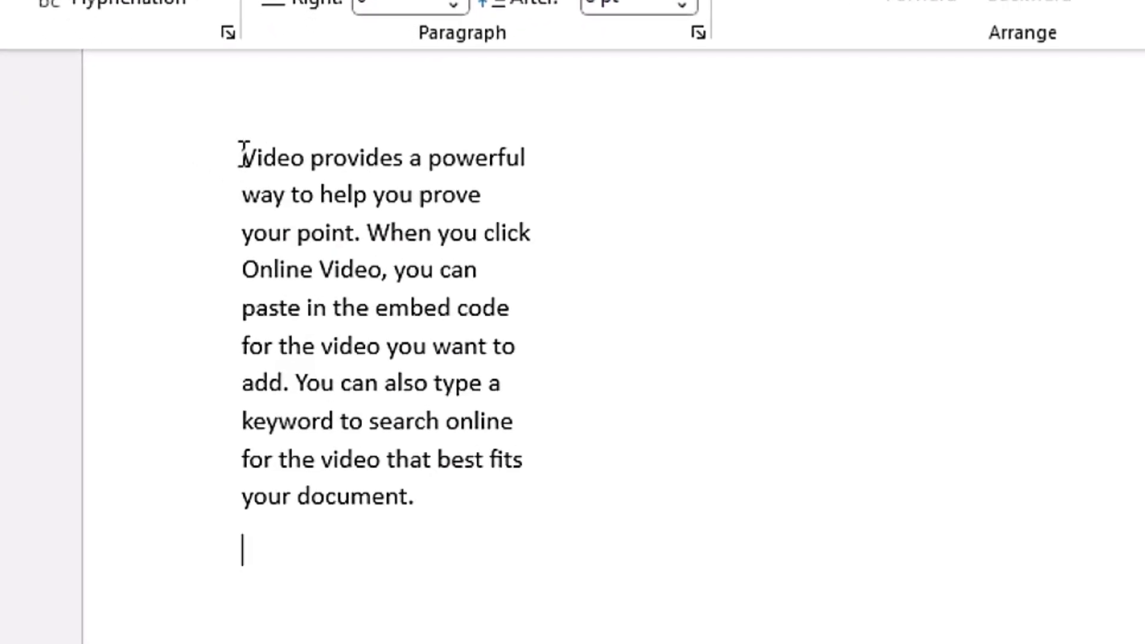
# - Insert a column break on a new line below the first column's paragraph and show the formatting marks
pyautogui.moveTo(304, 204); pyautogui.dragTo(458, 341)
pyautogui.moveTo(551, 433); pyautogui.dragTo(549, 501)
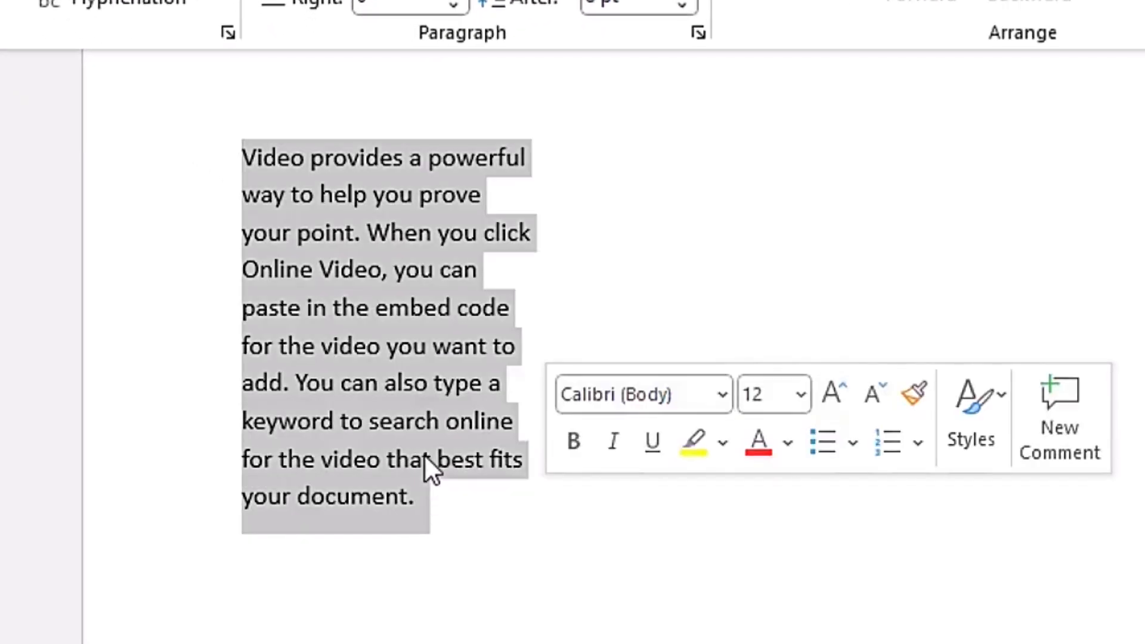
pyautogui.click(424, 459)
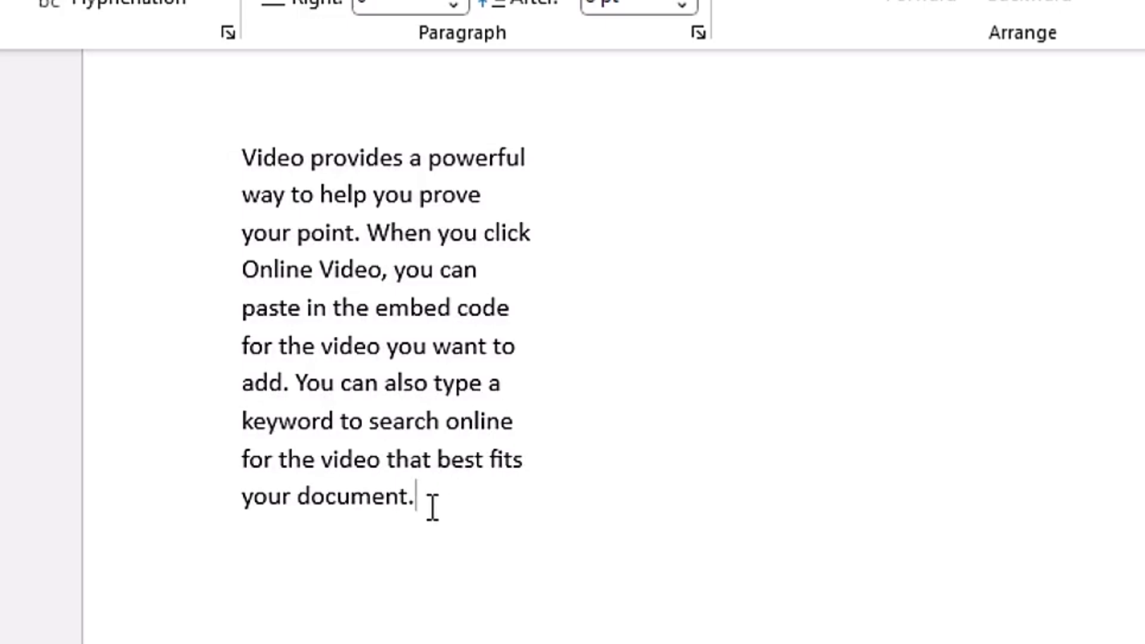
pyautogui.press('Return')
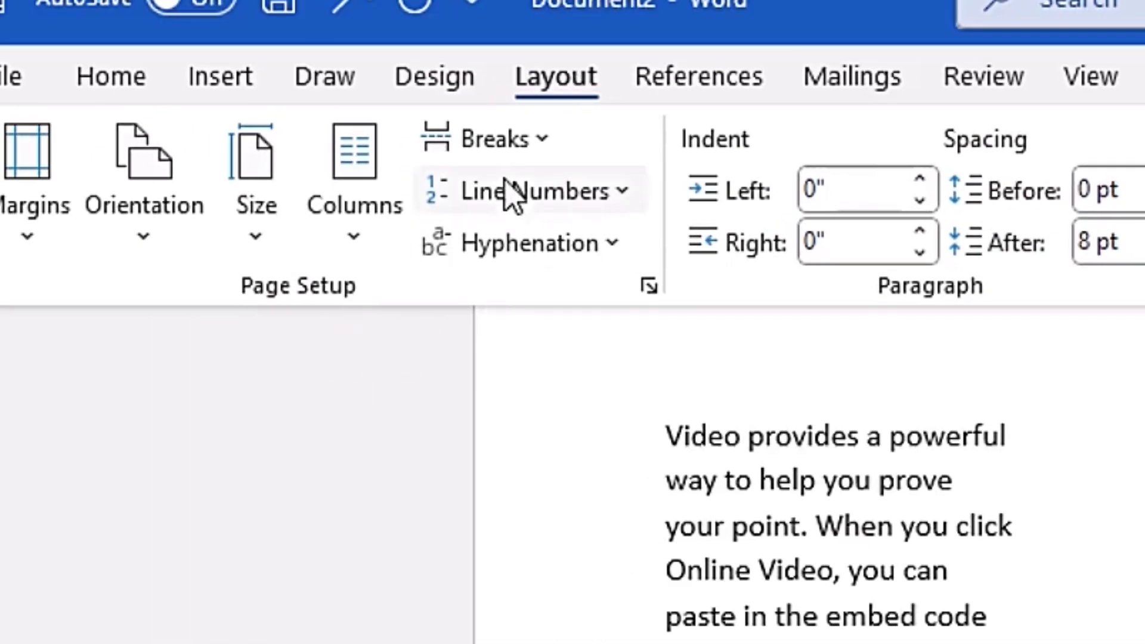
pyautogui.click(543, 149)
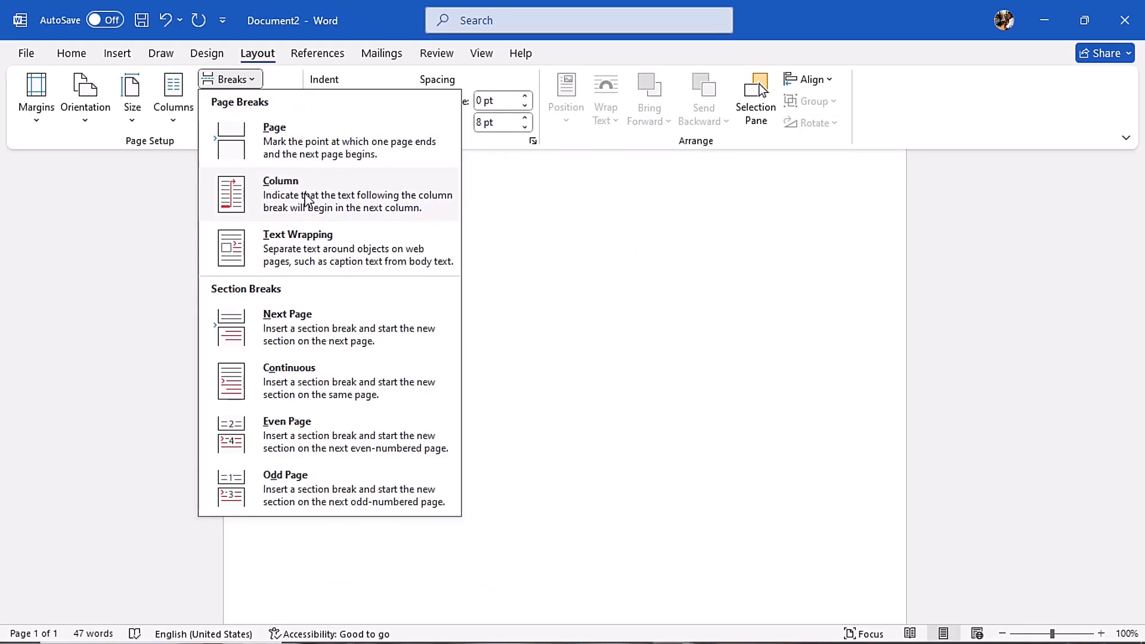
pyautogui.click(436, 308)
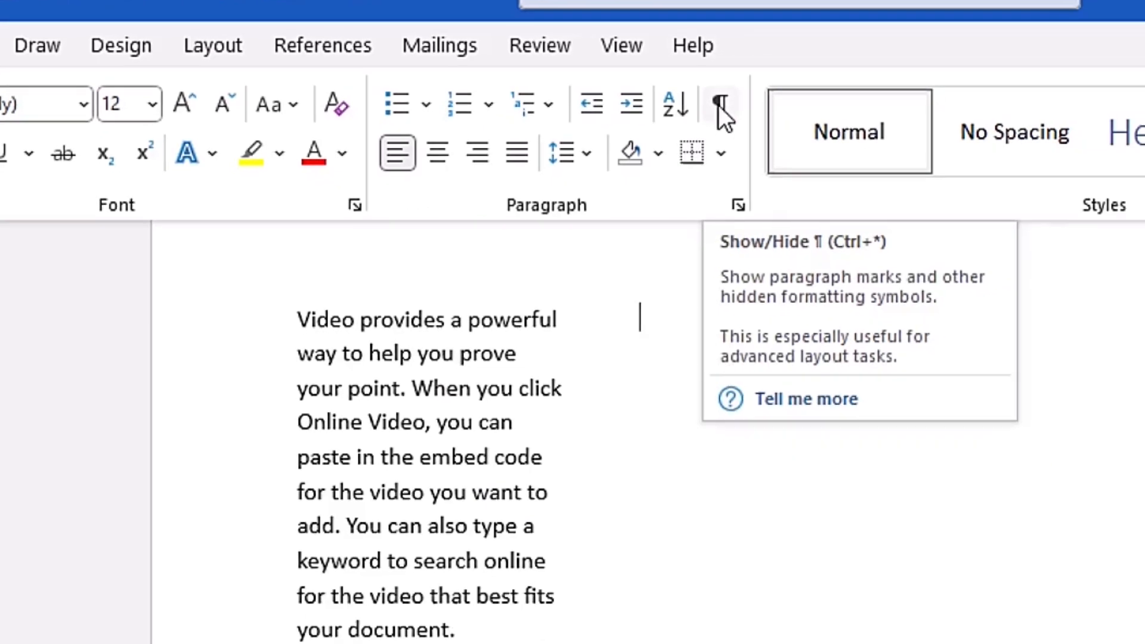
pyautogui.click(719, 105)
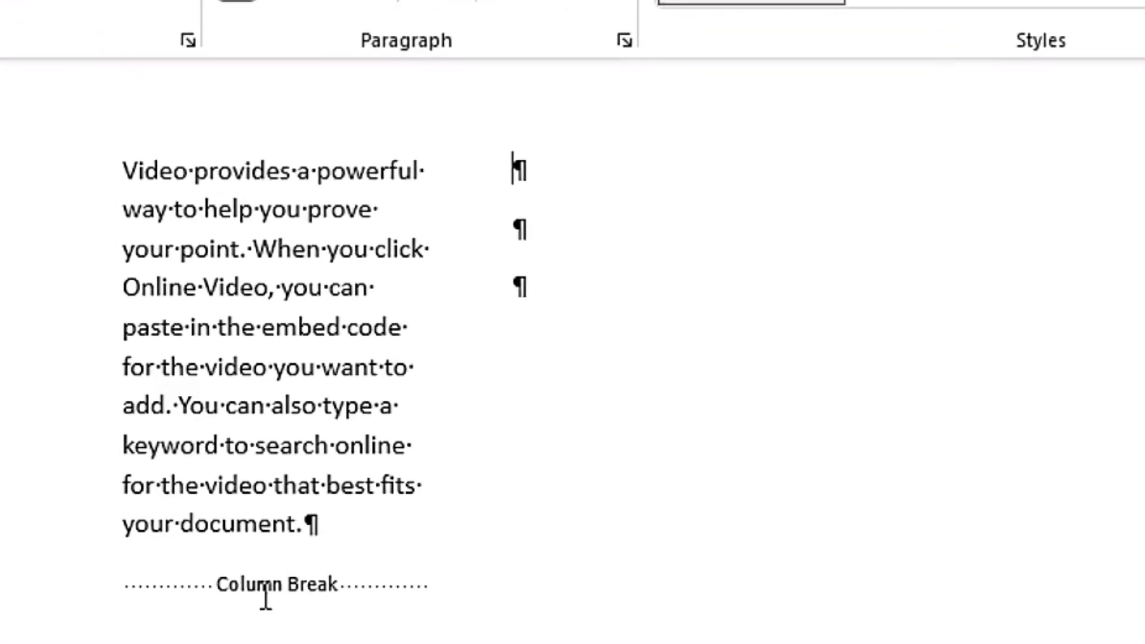
pyautogui.click(109, 586)
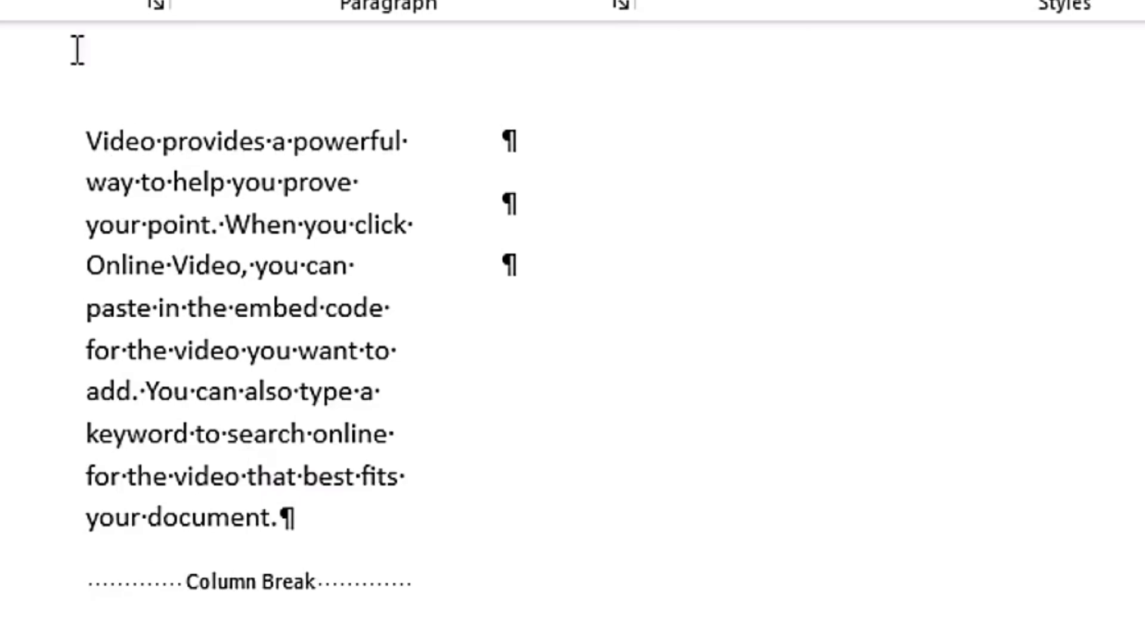
# - Generate one paragraph of sample text at the start of the second column with =rand(1)
pyautogui.click(506, 145)
pyautogui.write('=rand')
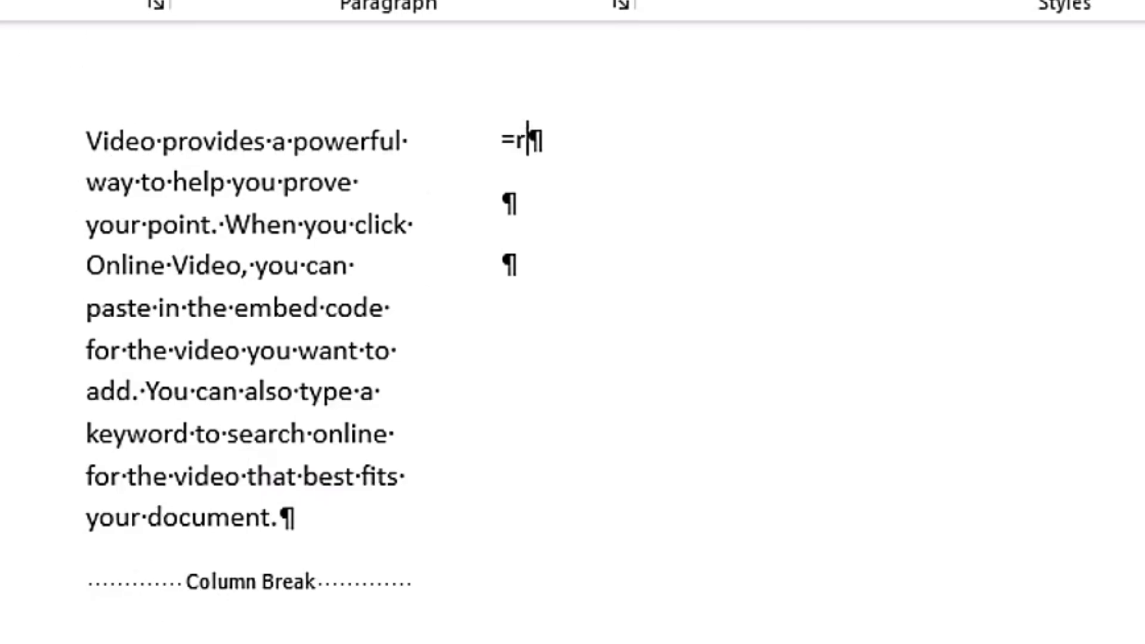
pyautogui.write('(1)')
pyautogui.press('Return')
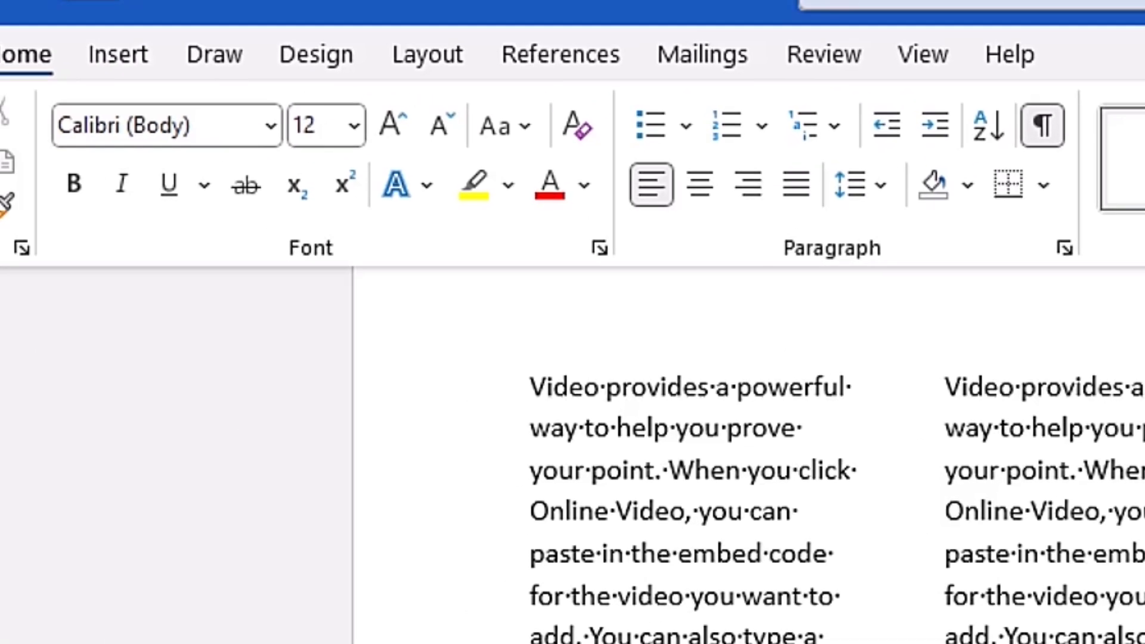
# - Insert a column break below the second column's paragraph
pyautogui.click(457, 70)
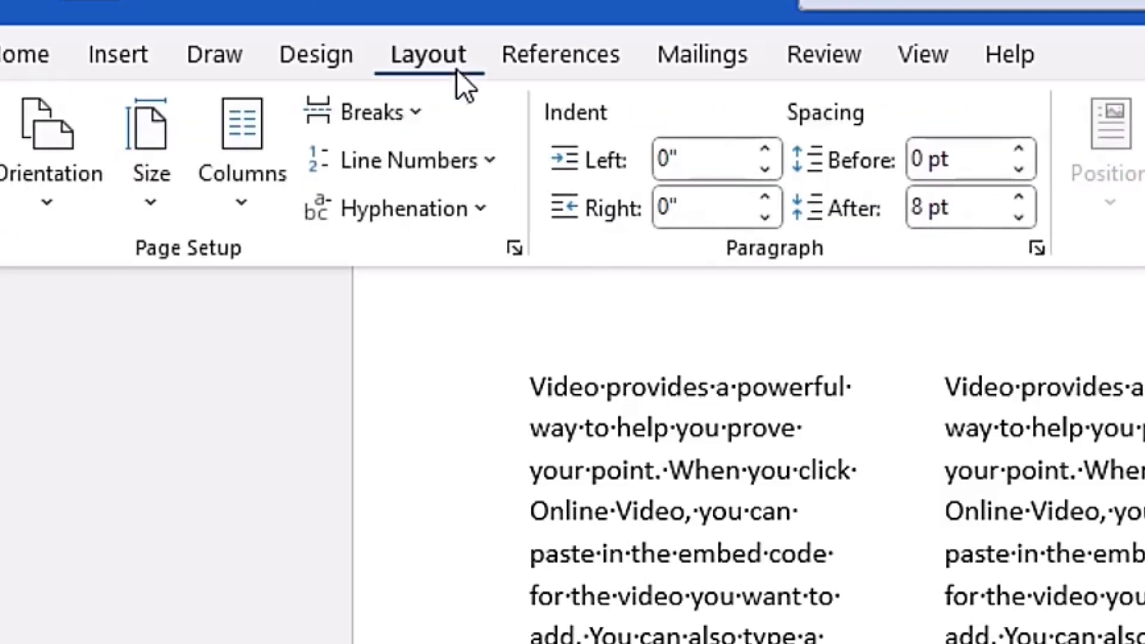
pyautogui.click(403, 127)
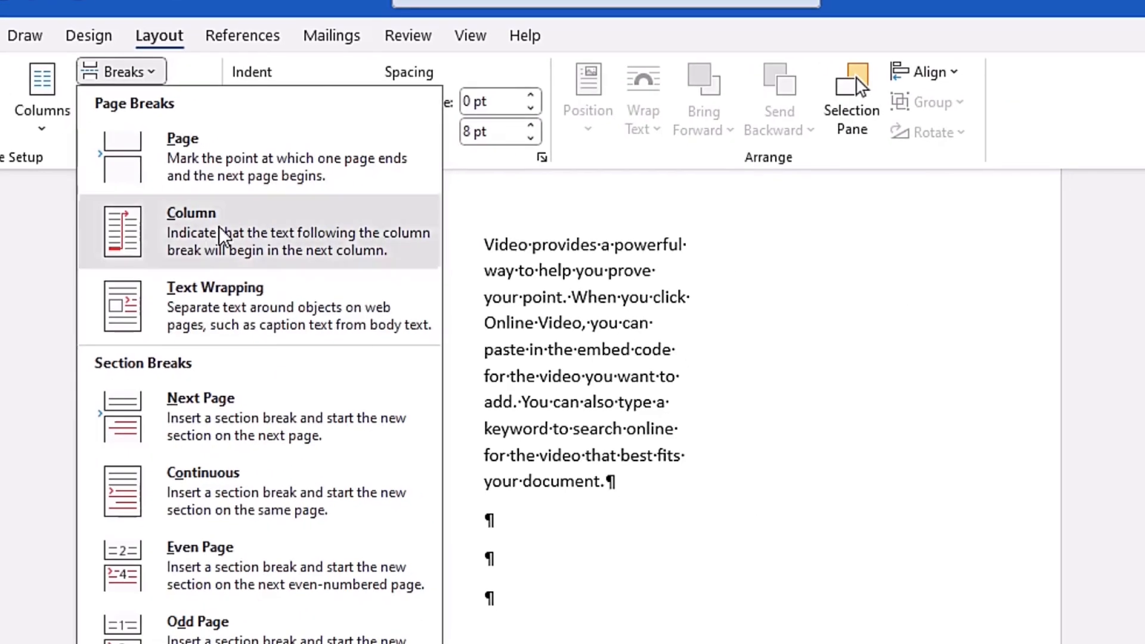
pyautogui.click(519, 370)
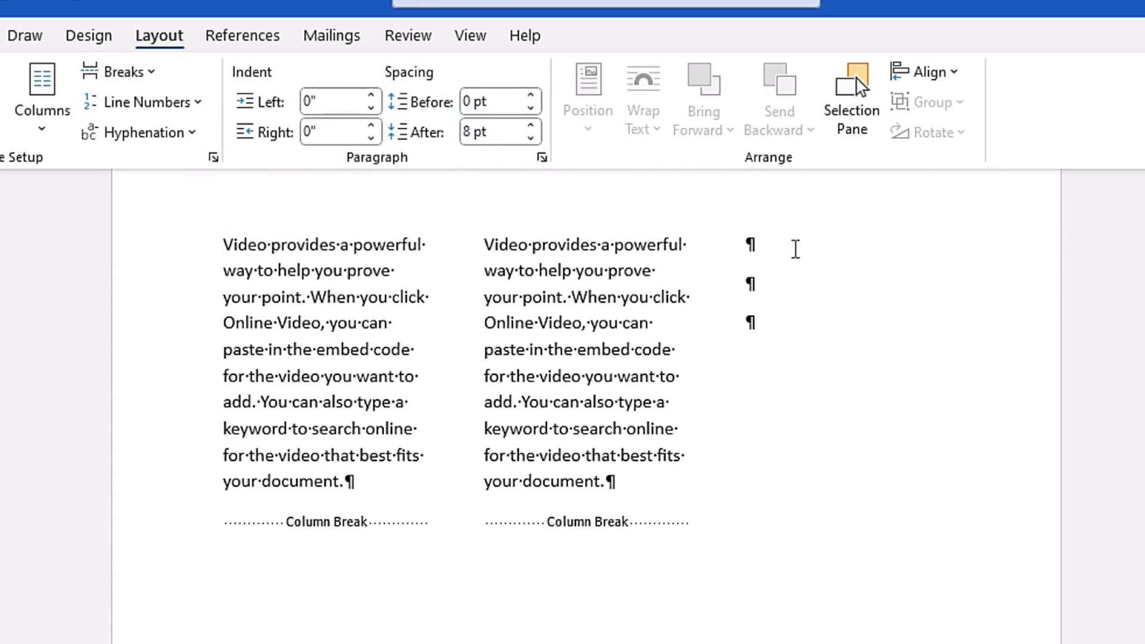
# - Generate one paragraph with a single sentence of sample text in the third column with =rand(1,1)
pyautogui.write('=rand(1')
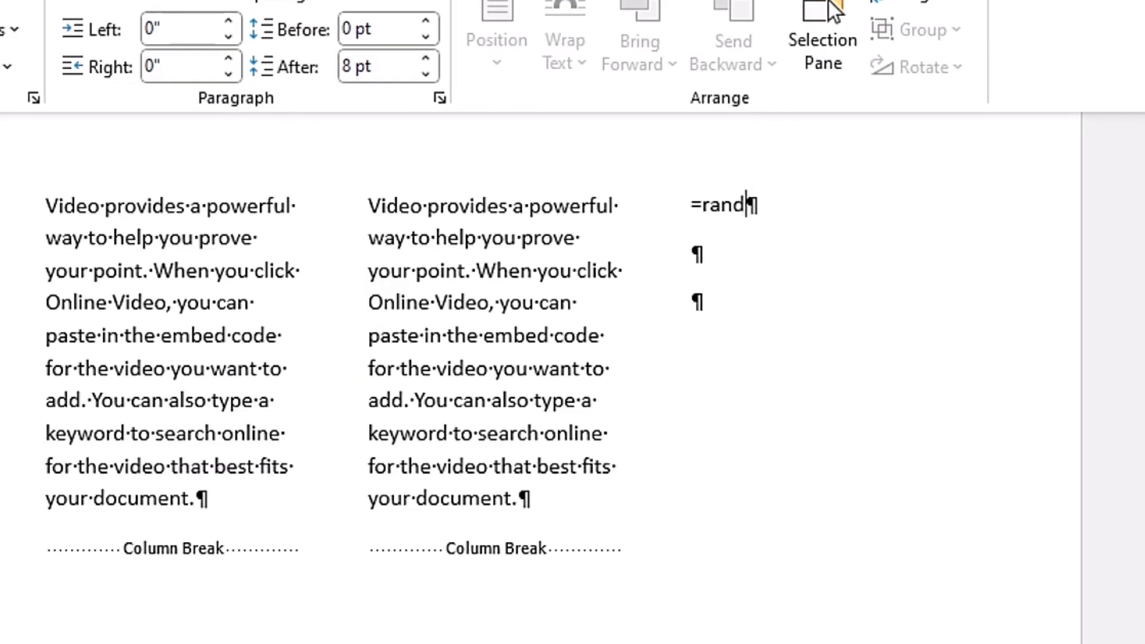
pyautogui.write(',1')
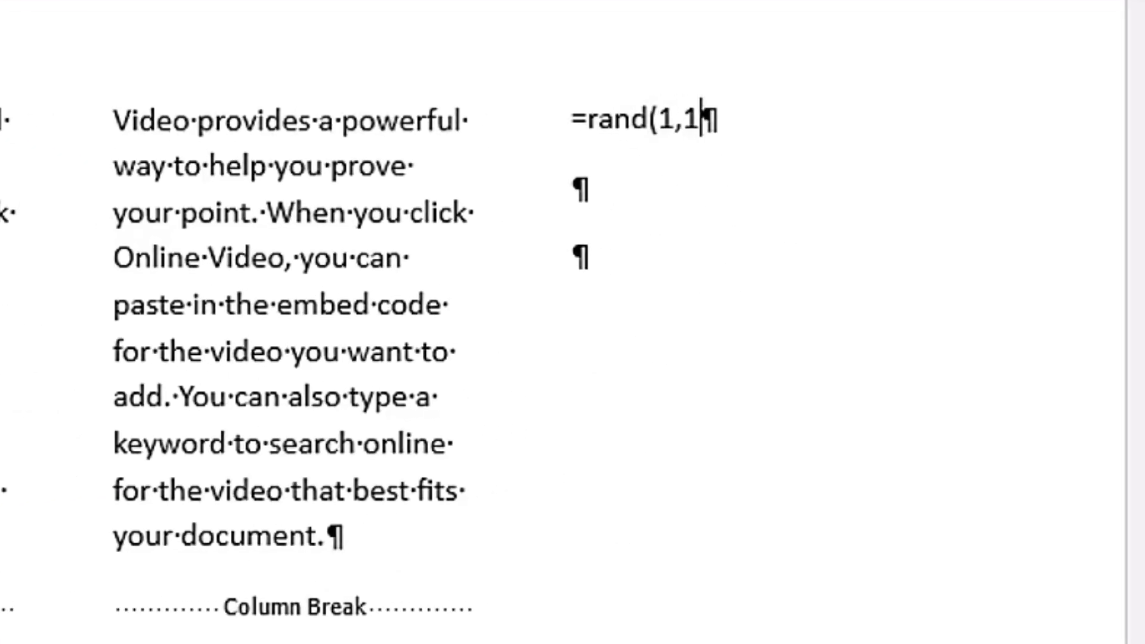
pyautogui.write(')')
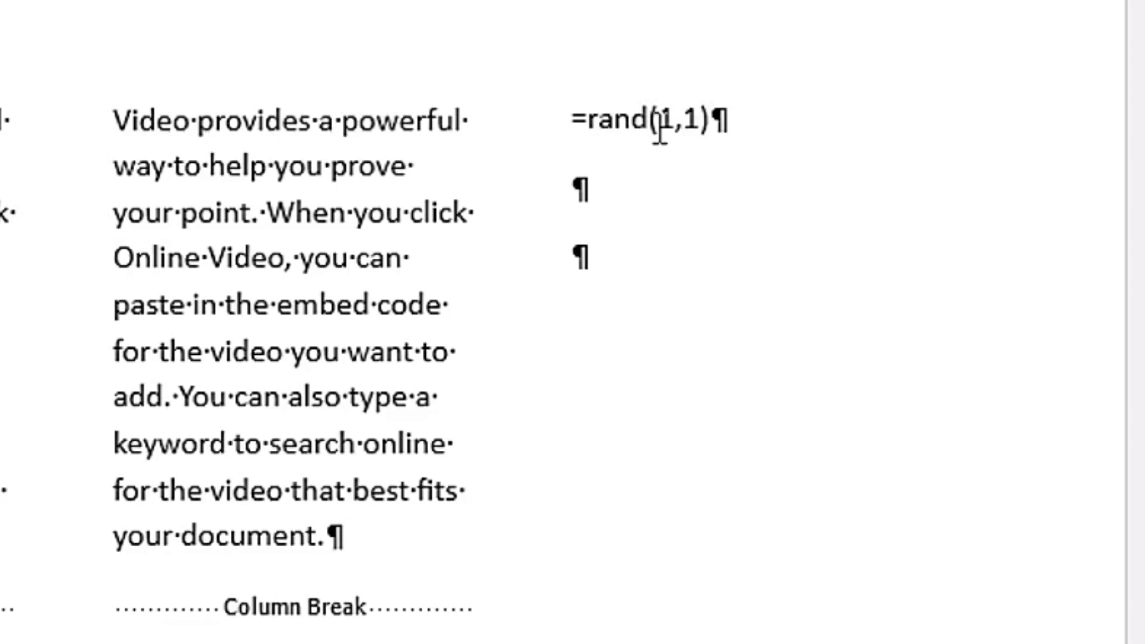
pyautogui.press('Return')
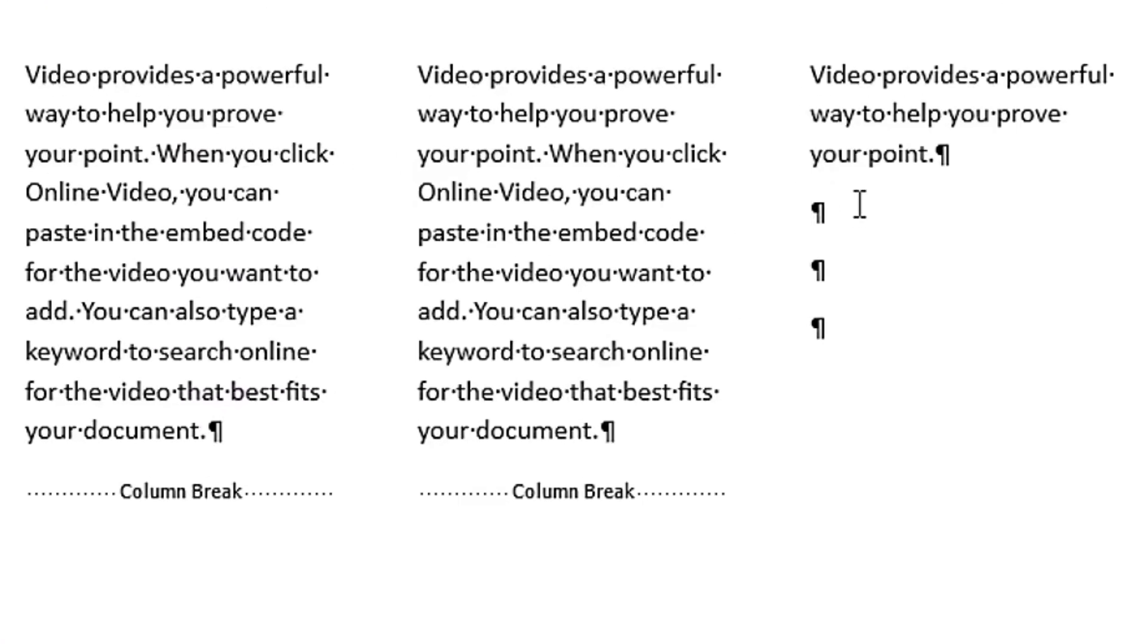
# - Insert a continuous section break below the sentence in the third column
pyautogui.click(805, 210)
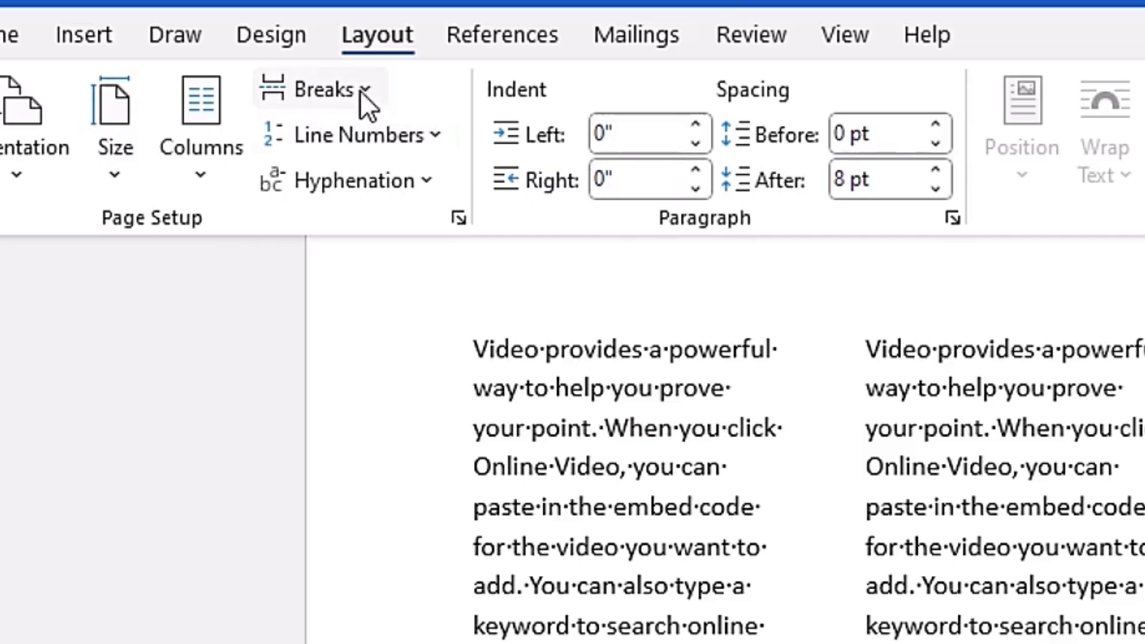
pyautogui.click(360, 91)
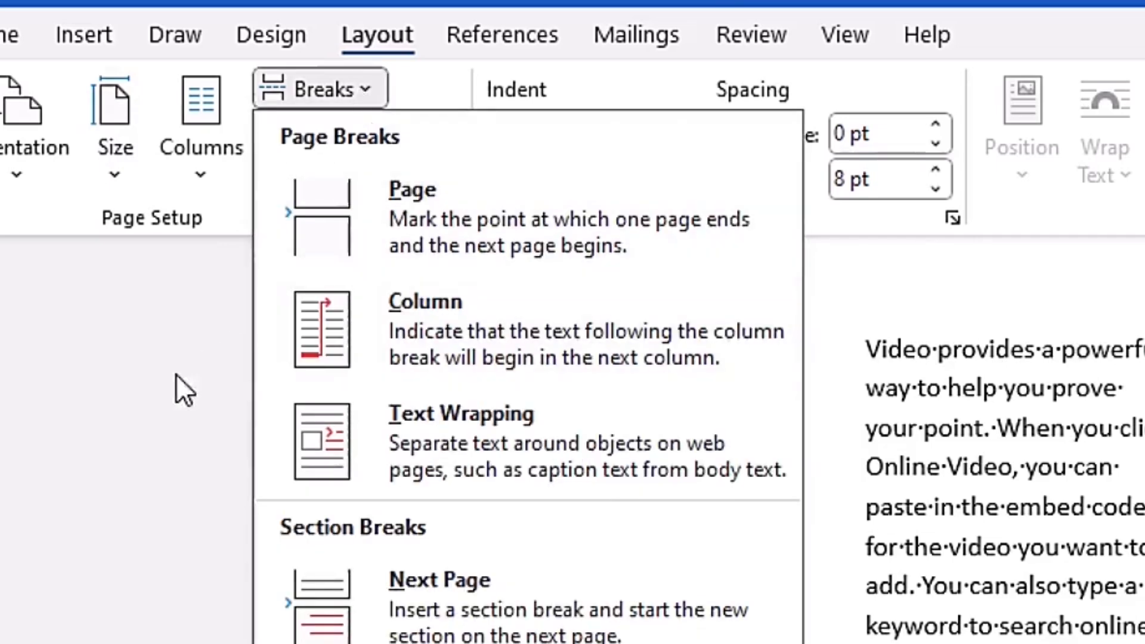
pyautogui.click(485, 321)
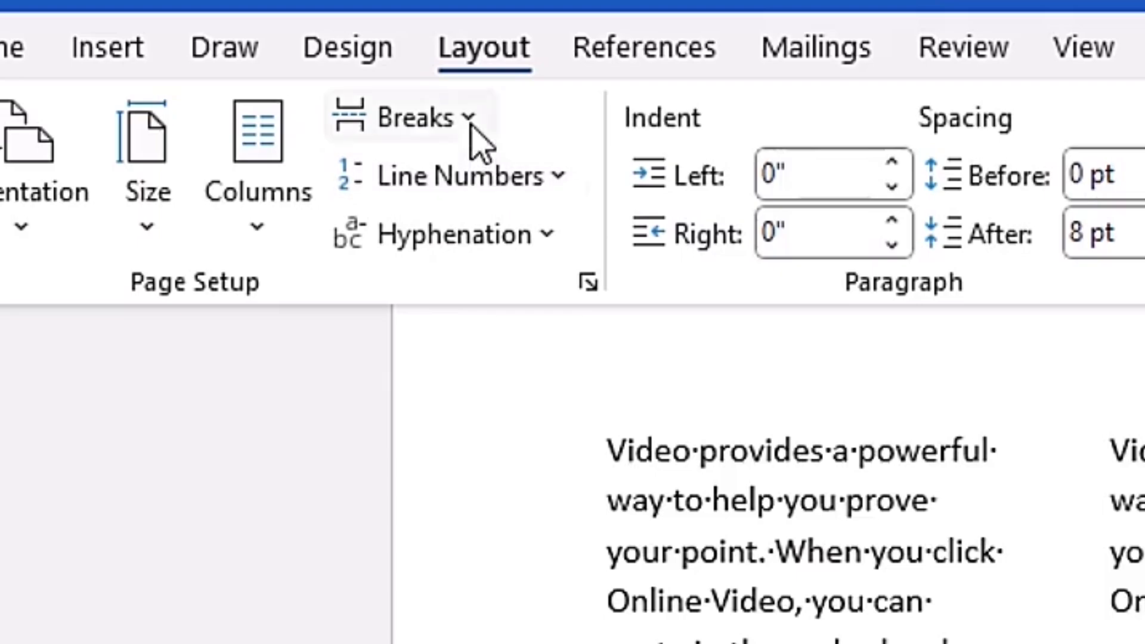
pyautogui.click(470, 125)
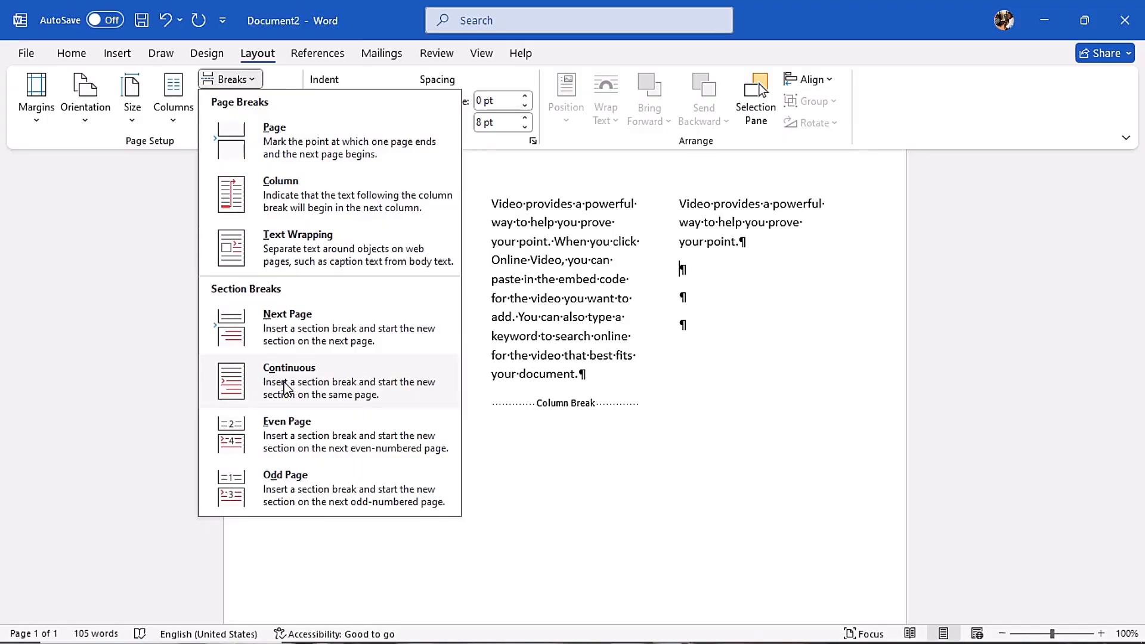
pyautogui.click(284, 388)
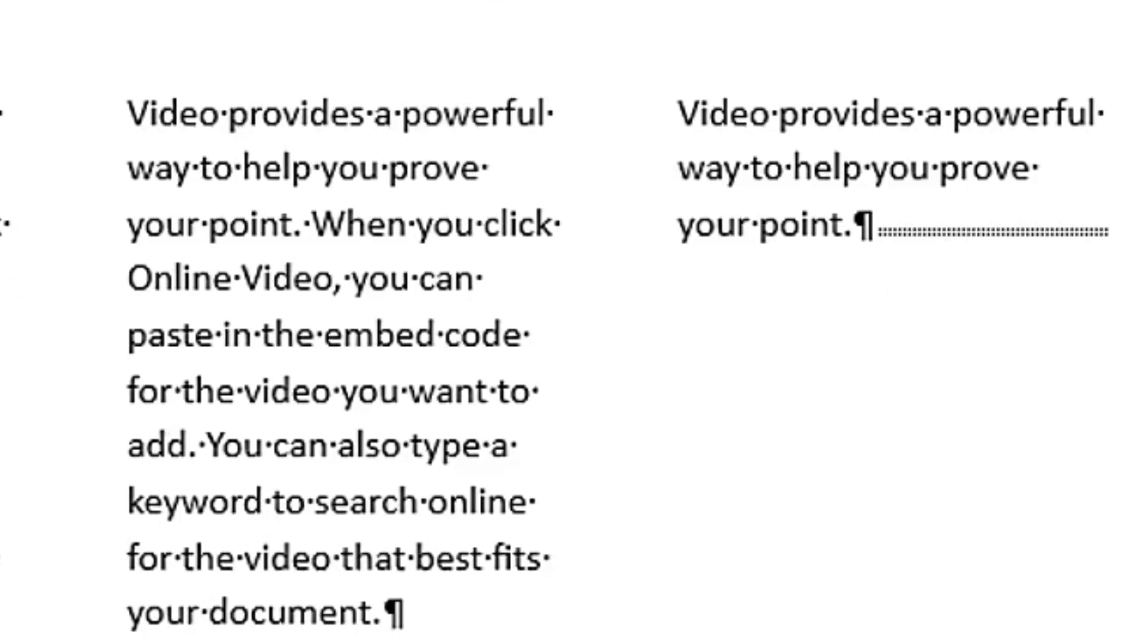
# - Generate one paragraph of sample text in the first column of the new section with =rand(1)
pyautogui.click(97, 556)
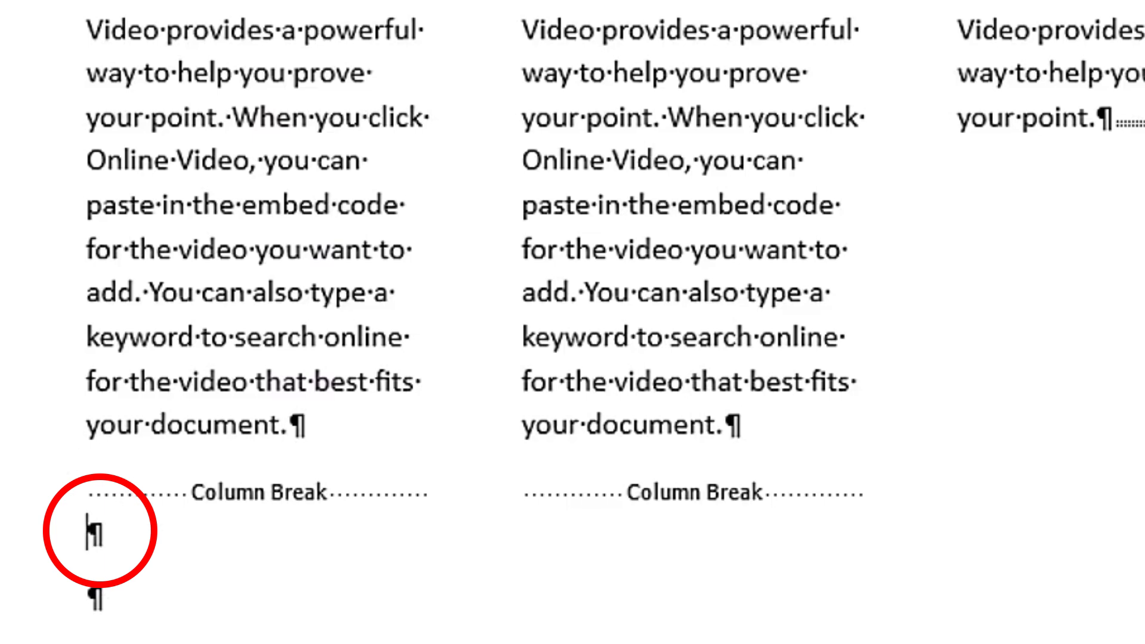
pyautogui.write('=rand')
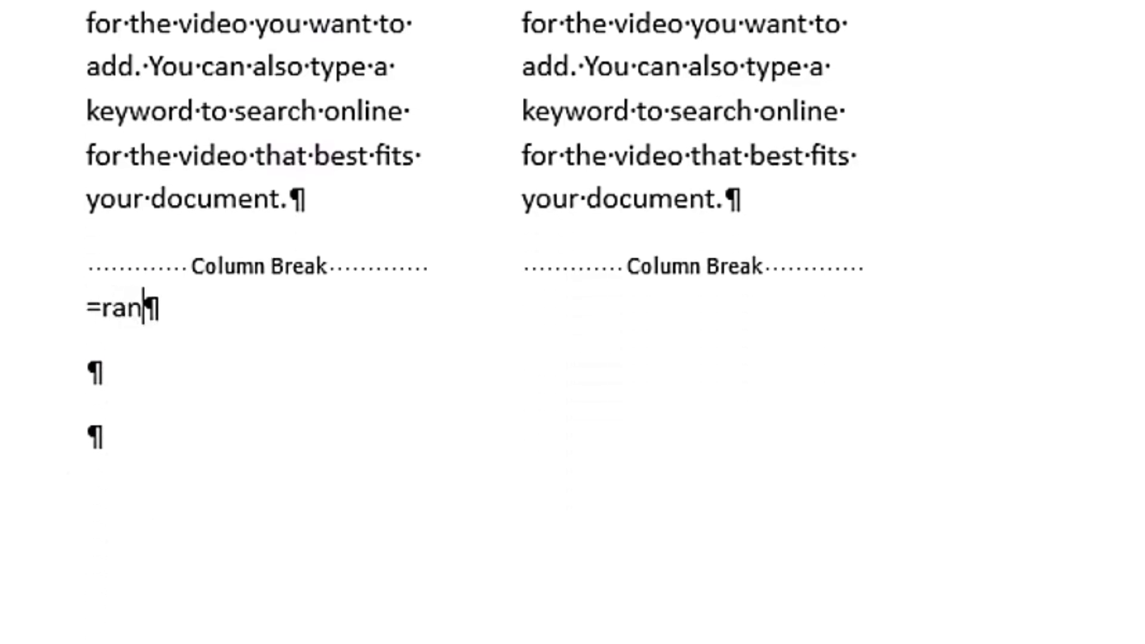
pyautogui.write('(1)')
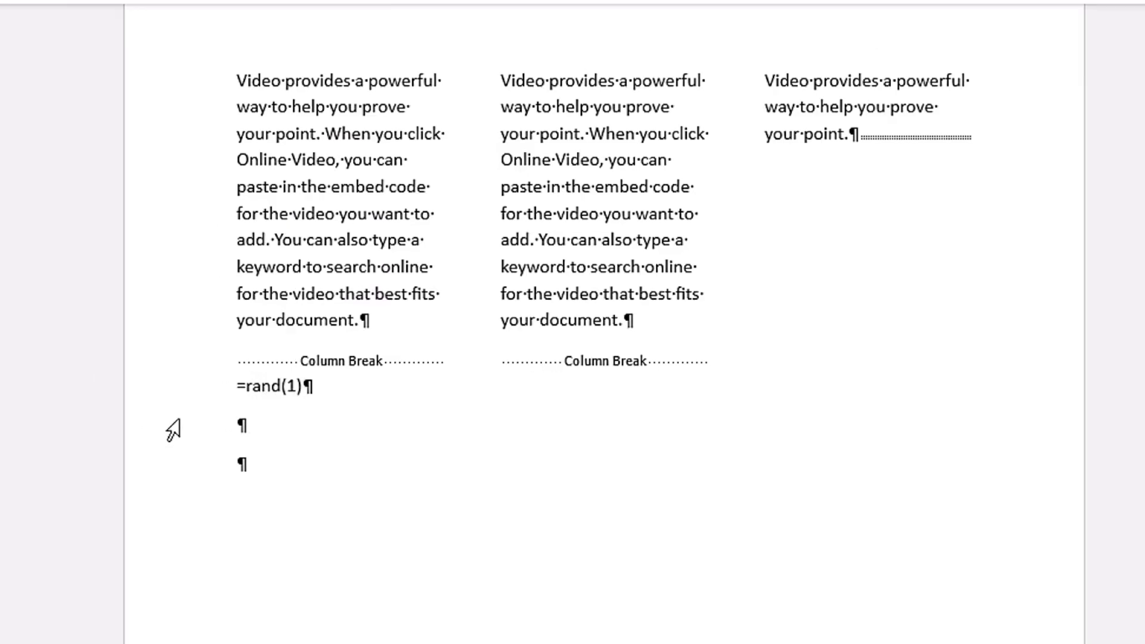
pyautogui.press('Return')
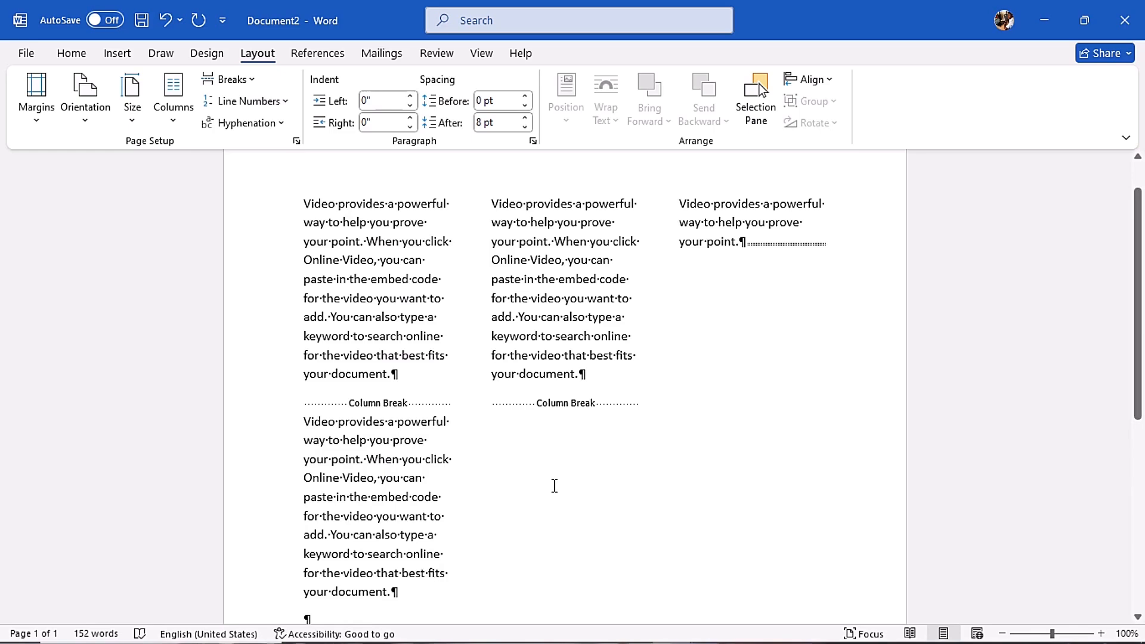
# - Create a new blank document and generate one paragraph of sample text in it with =rand(1)
pyautogui.hotkey('ctrl', 'n')
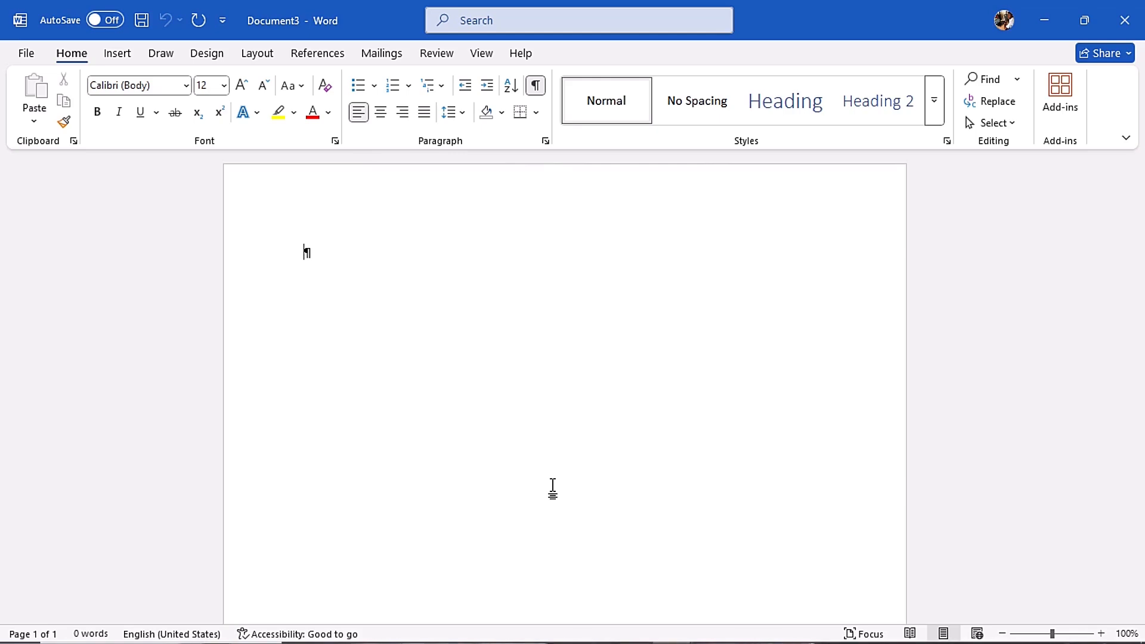
pyautogui.write('=rand')
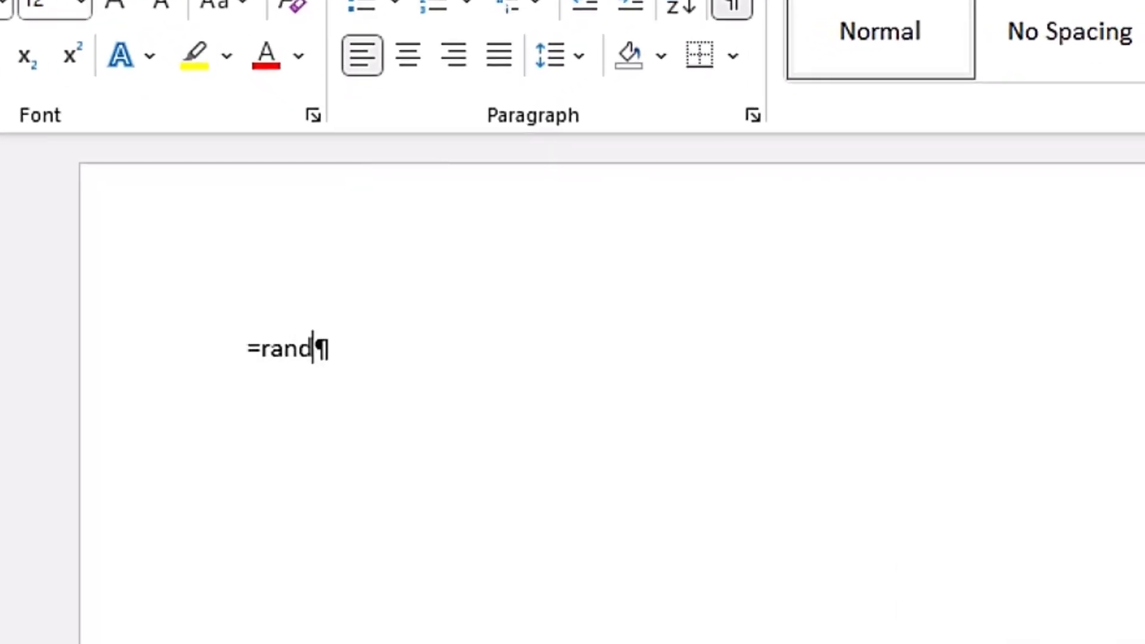
pyautogui.write('(1)')
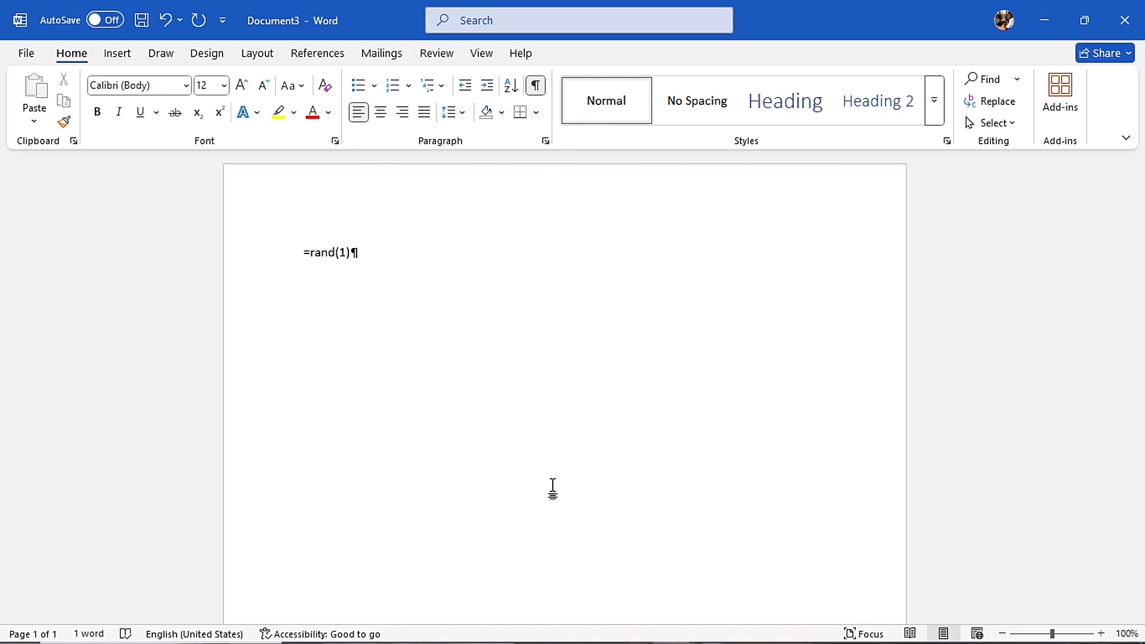
pyautogui.press('Return')
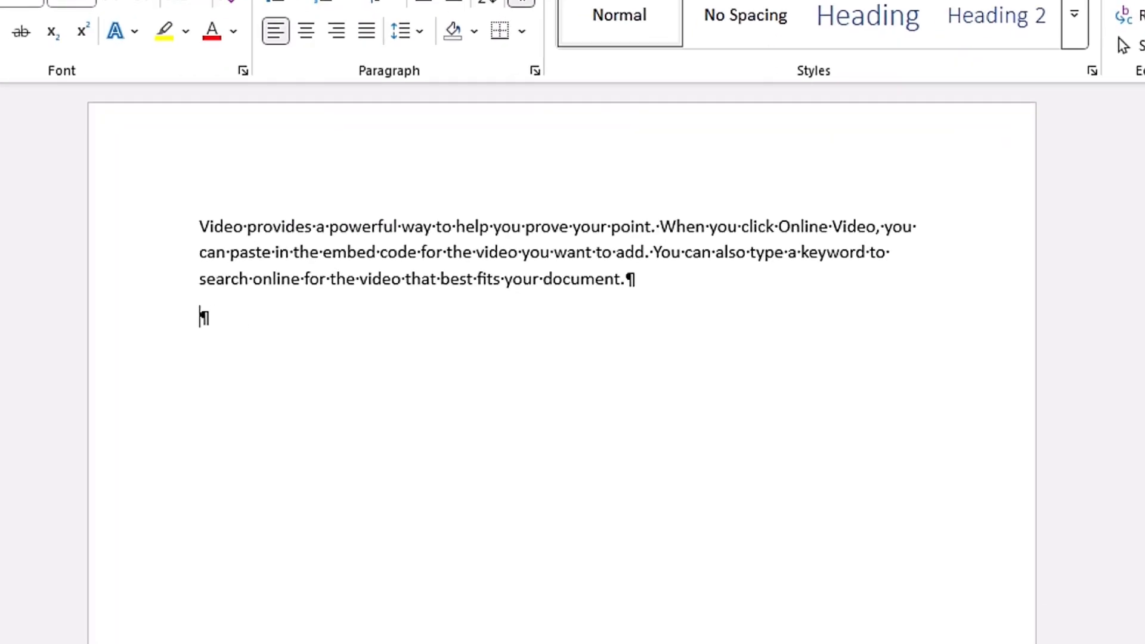
# - Add an empty line below the full-width paragraph and insert a continuous section break there
pyautogui.moveTo(143, 201); pyautogui.dragTo(700, 276)
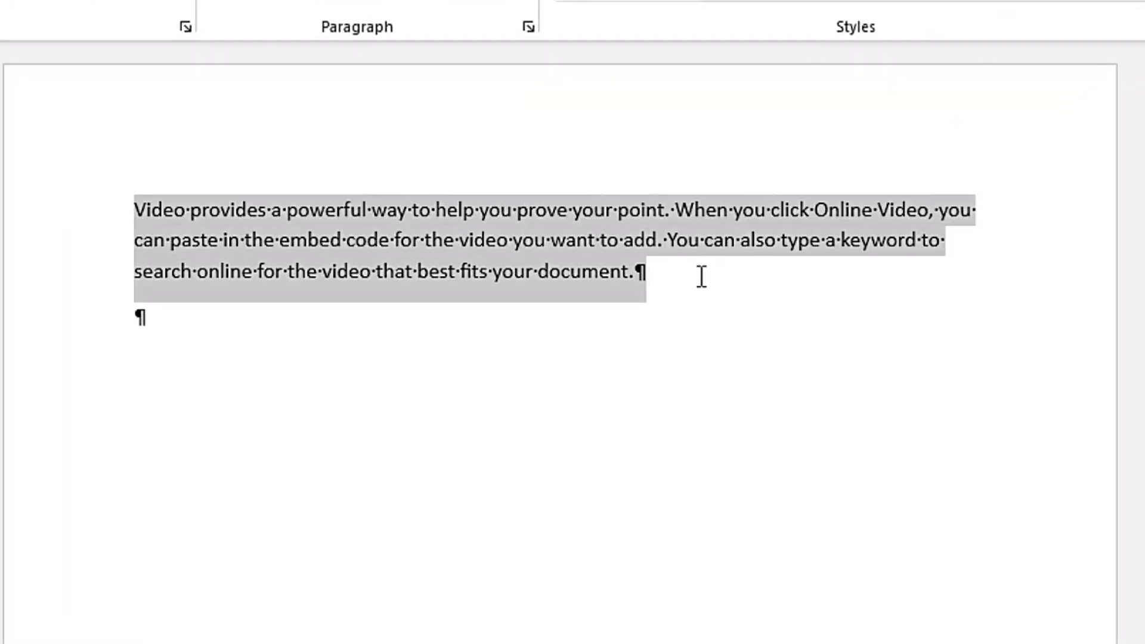
pyautogui.click(690, 291)
pyautogui.press('Return')
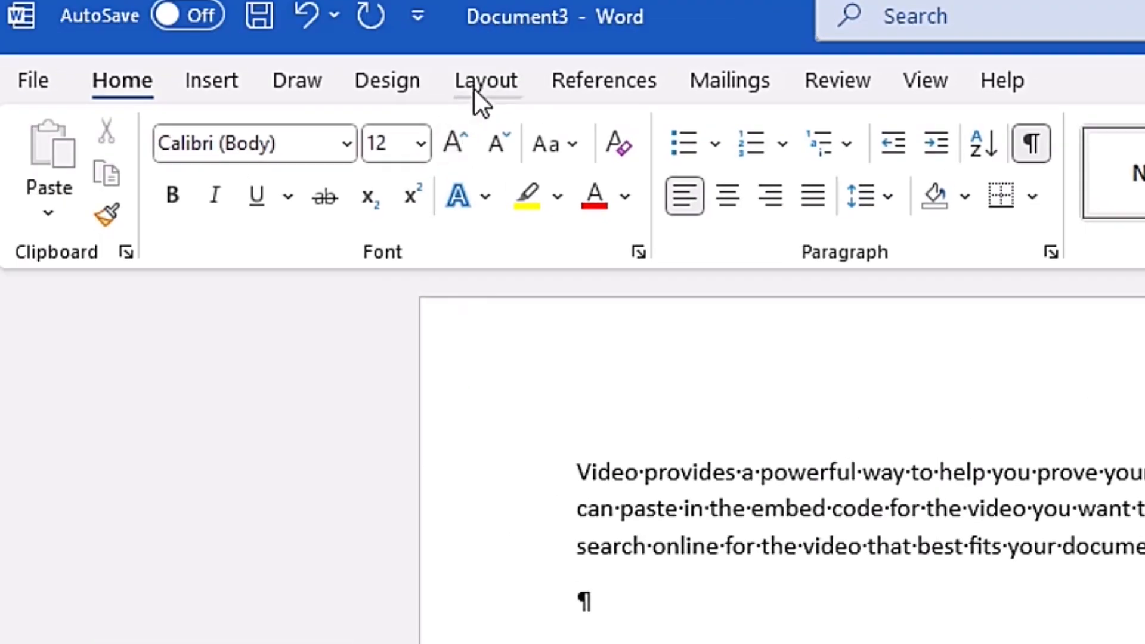
pyautogui.click(354, 20)
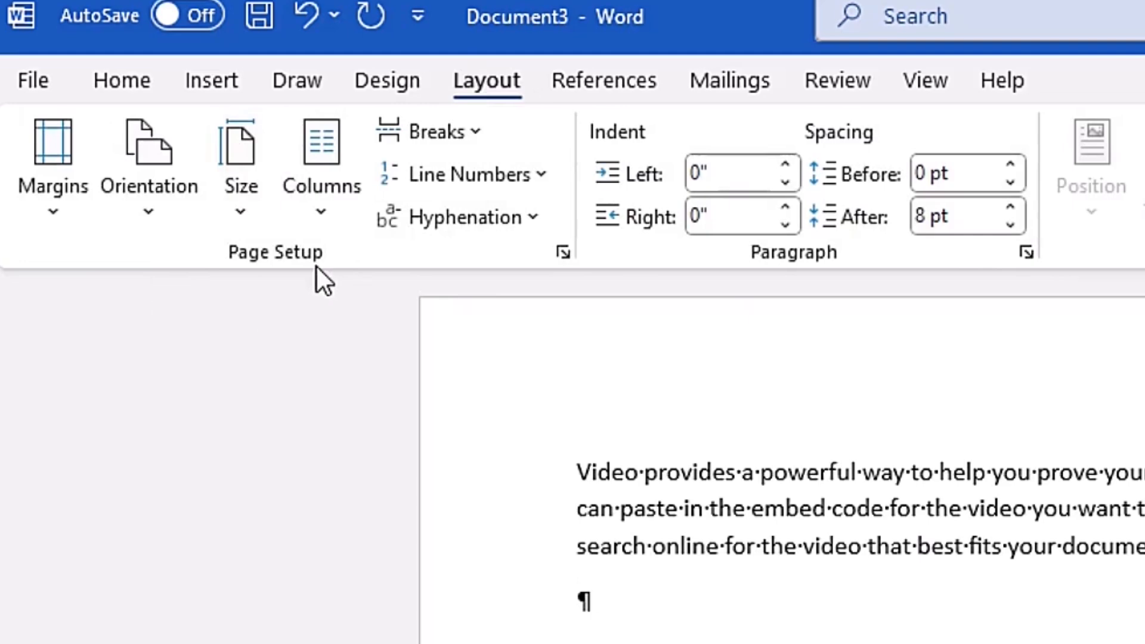
pyautogui.click(464, 138)
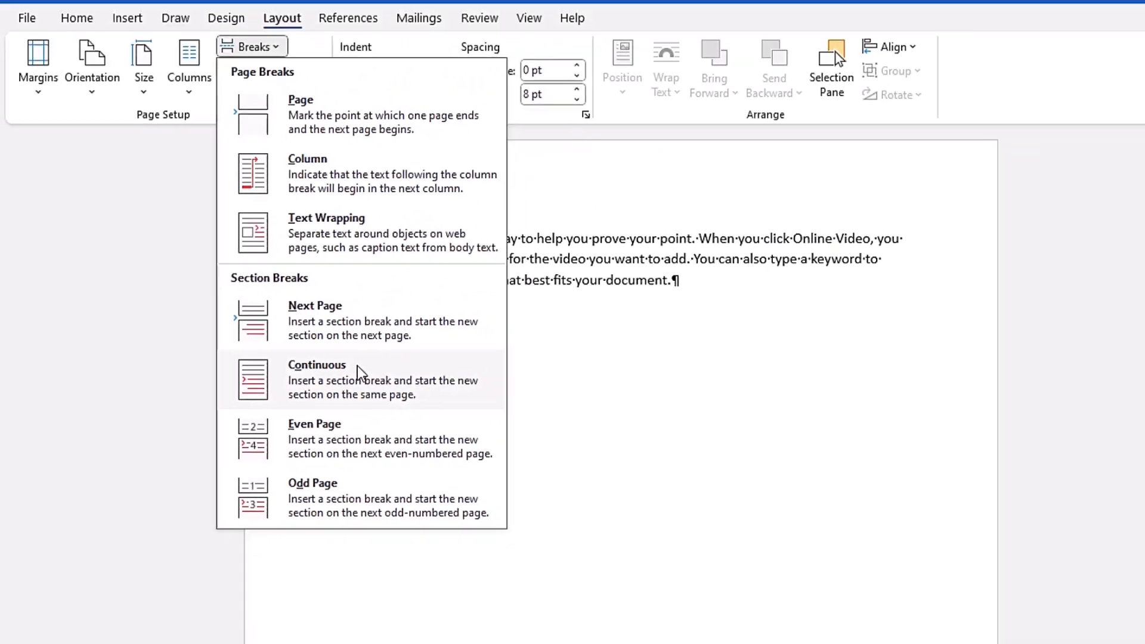
pyautogui.click(618, 344)
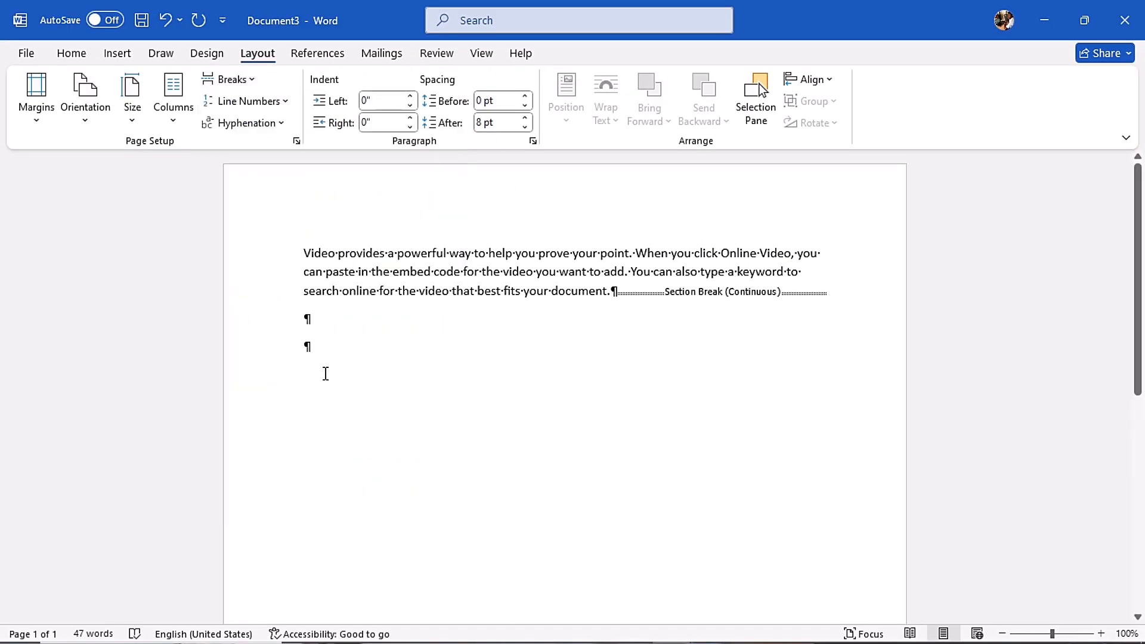
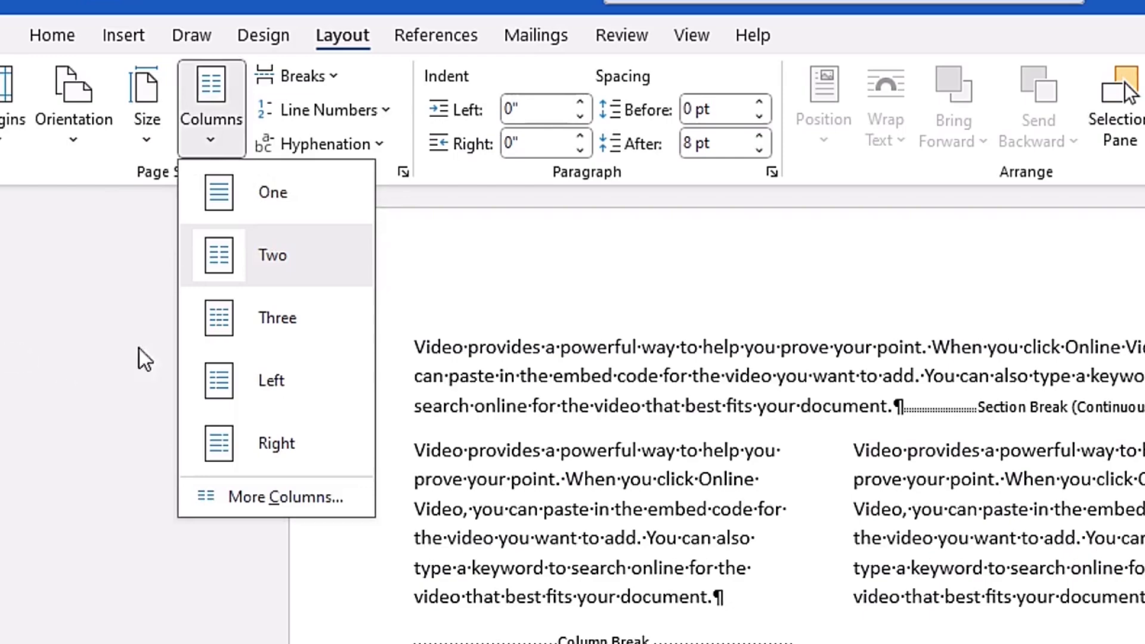
# - Format the section below the two-column text as three columns and generate one sample paragraph in its first column with =rand(1)
pyautogui.press('Escape')
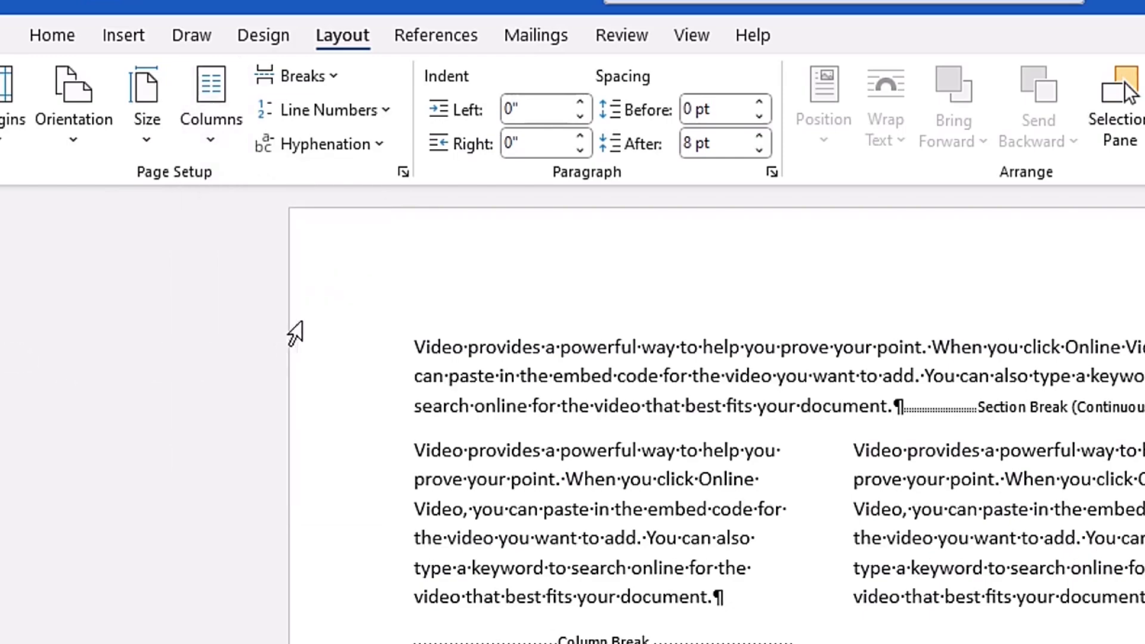
pyautogui.write('=rand(1)')
pyautogui.press('Return')
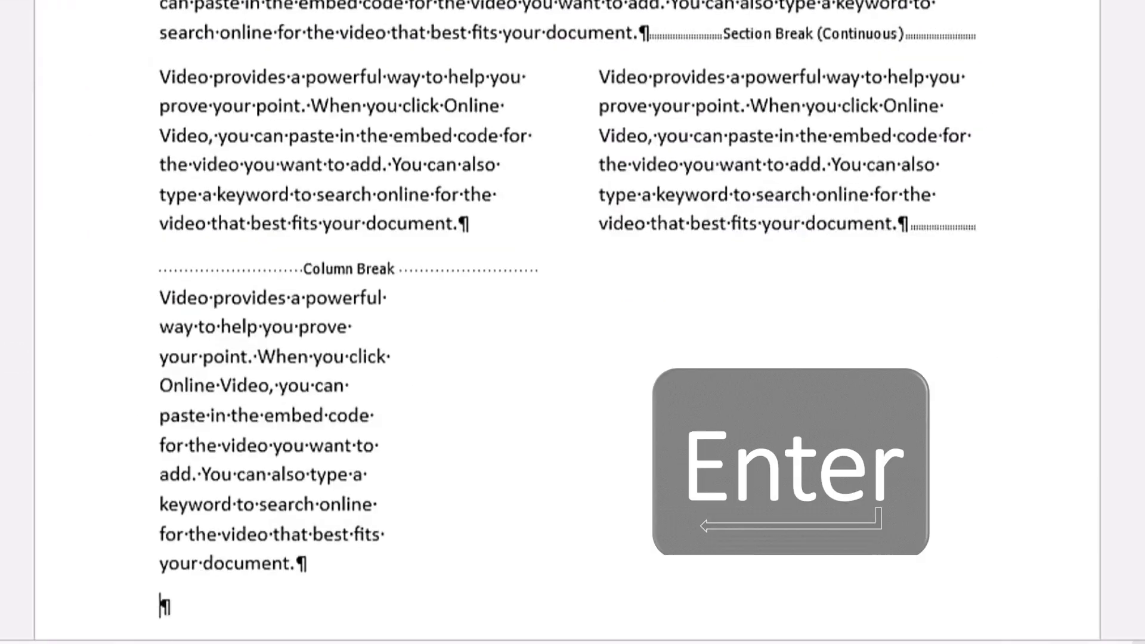
# - Insert a column break after the first column's paragraph and generate one sample paragraph in the second column with =rand(1)
pyautogui.click(229, 79)
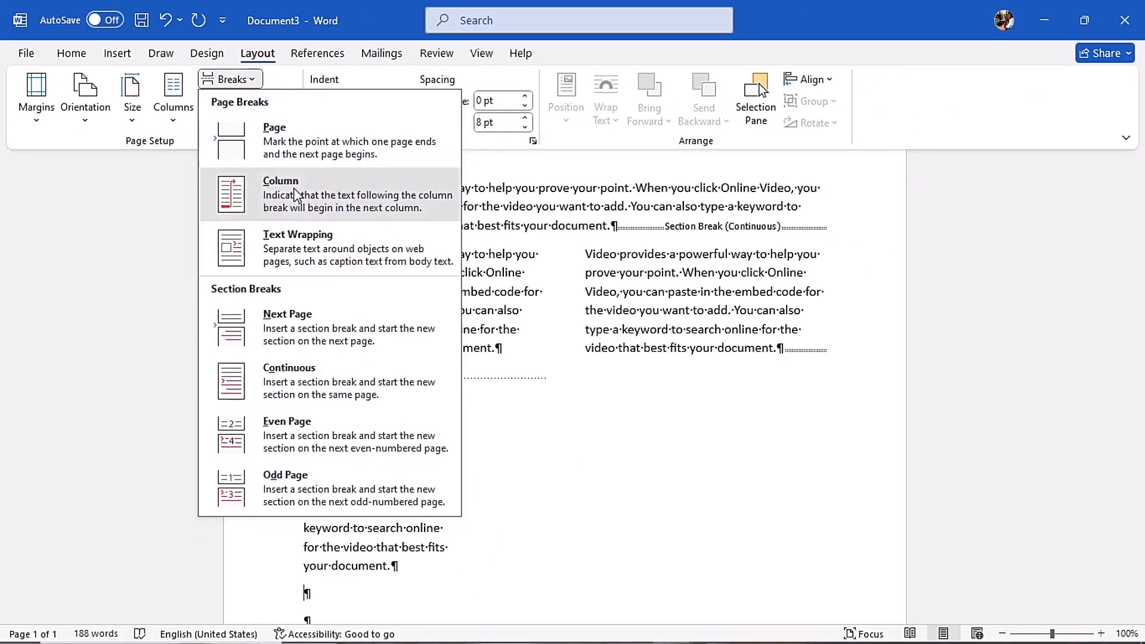
pyautogui.click(294, 194)
pyautogui.write('=rand(1)')
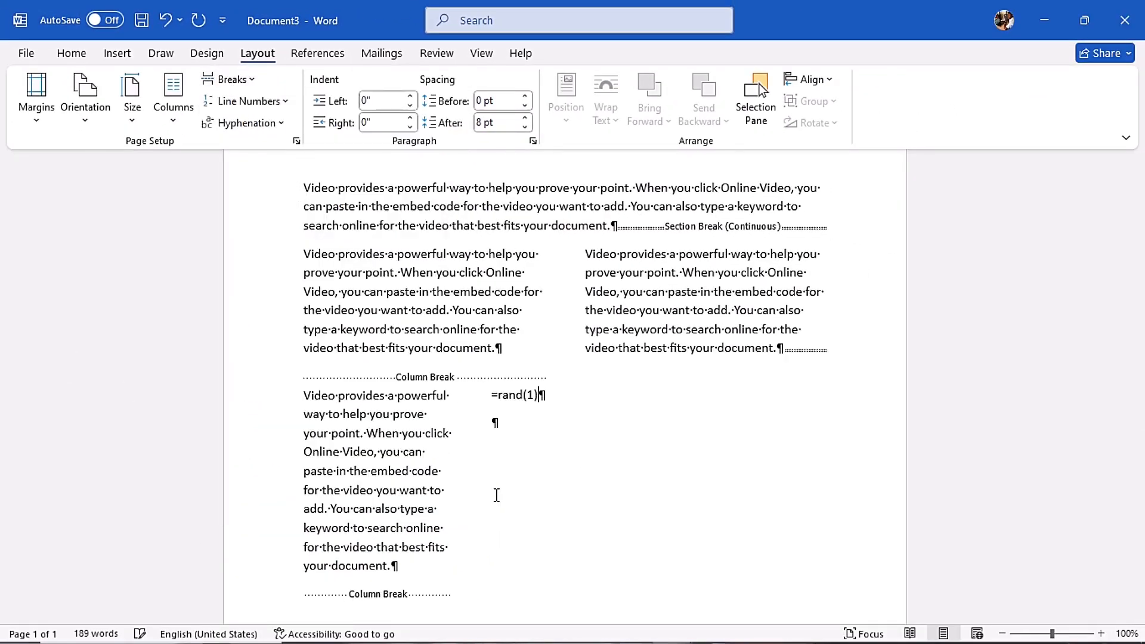
pyautogui.press('Return')
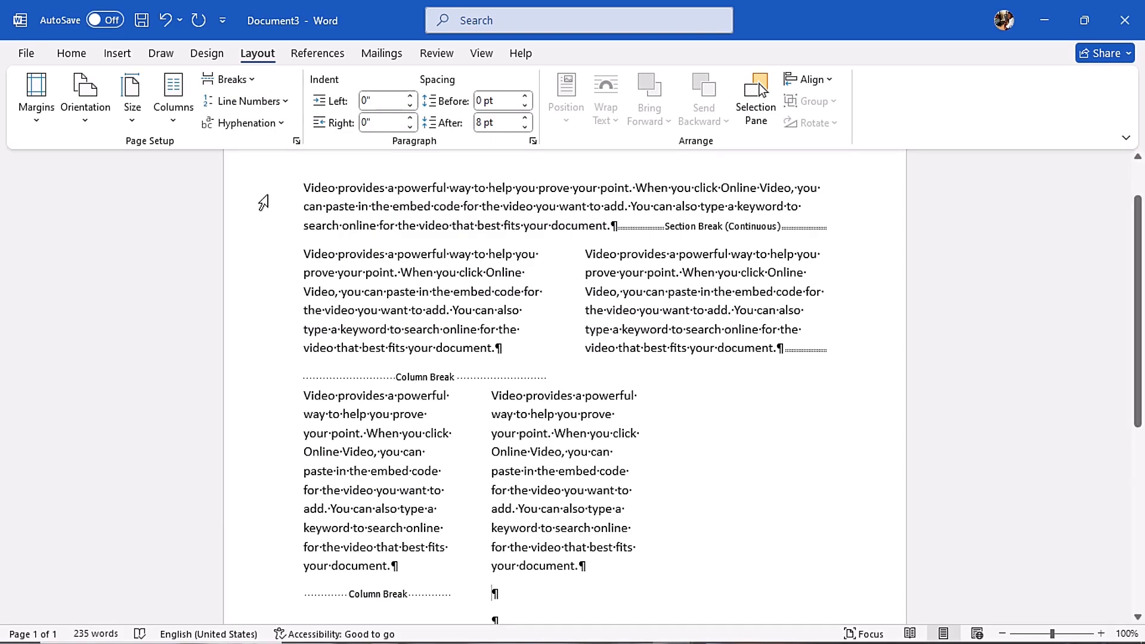
# - Insert a column break after the second column's paragraph and generate one sample paragraph in the third column with =rand(1)
pyautogui.click(254, 82)
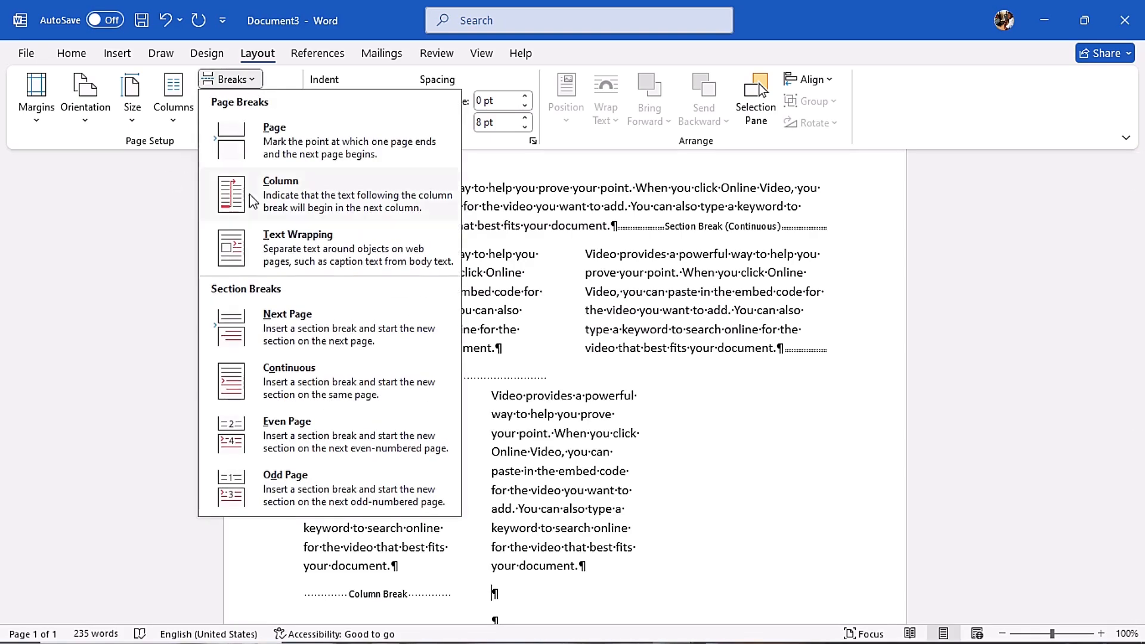
pyautogui.click(305, 194)
pyautogui.write('=rand(1)')
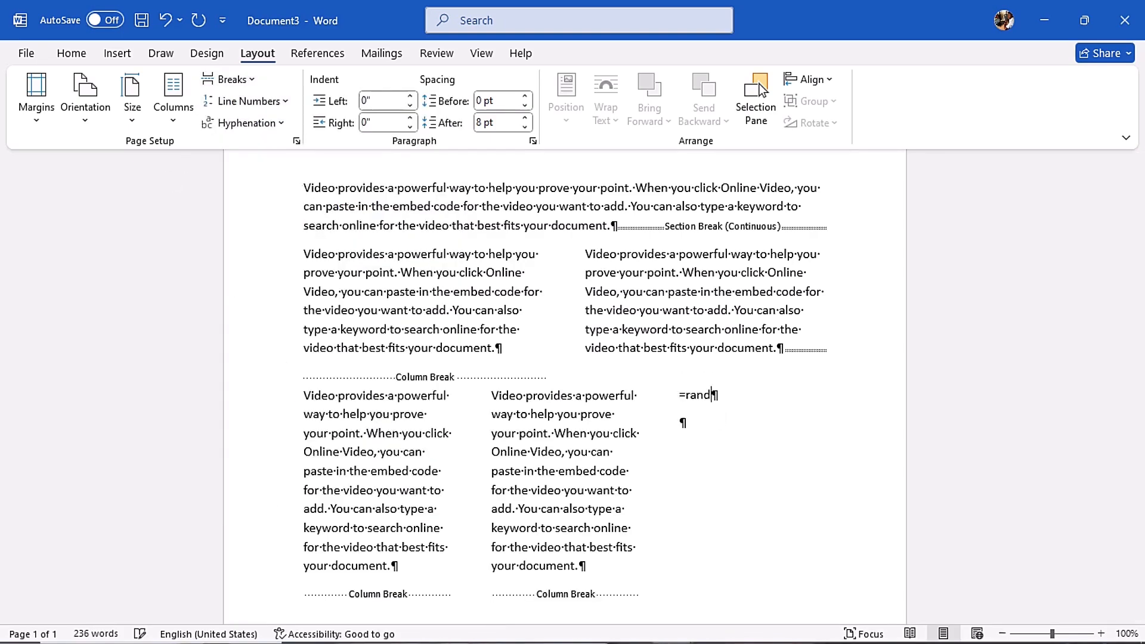
pyautogui.press('Return')
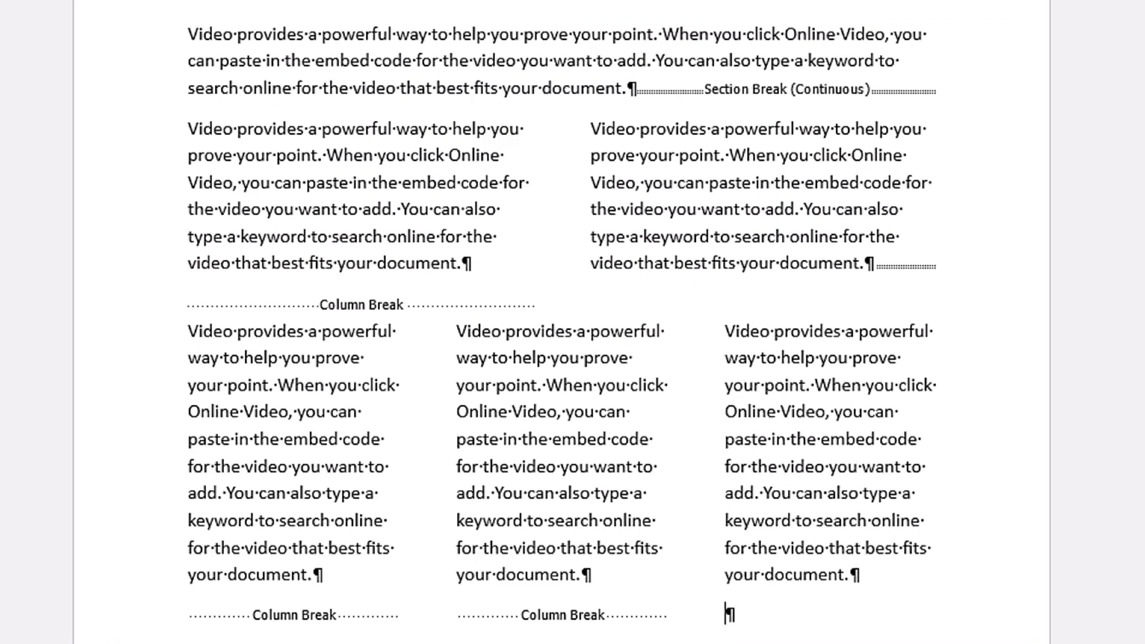
pyautogui.scroll(2, 561, 329)
pyautogui.scroll(-1, 561, 329)
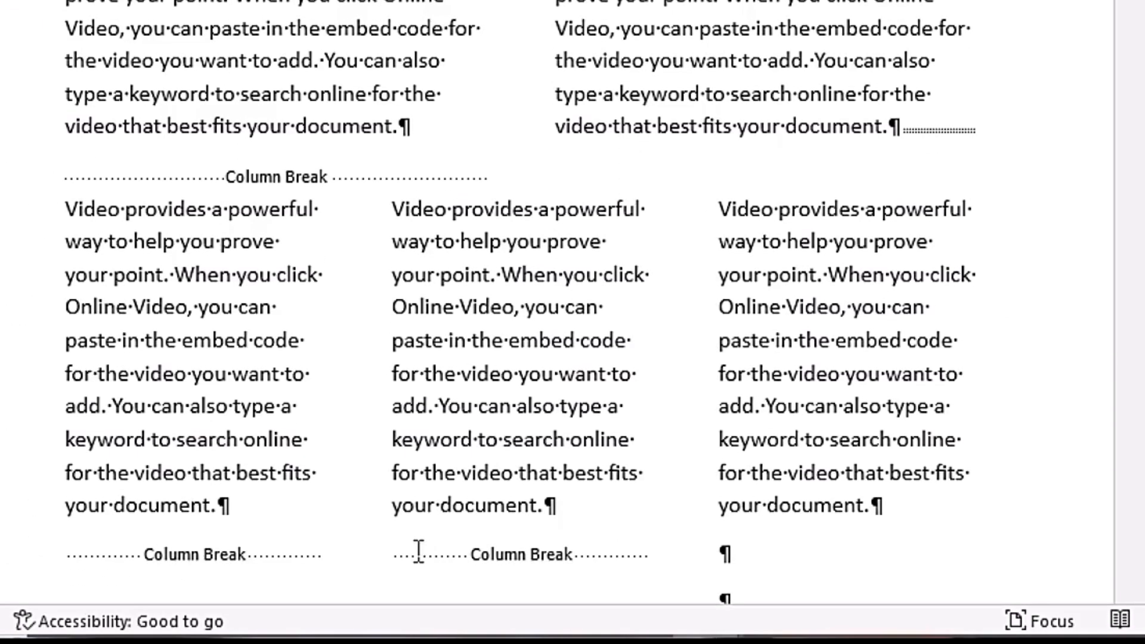
# - Delete the two column breaks below the paragraphs in the three-column section
pyautogui.click(419, 550)
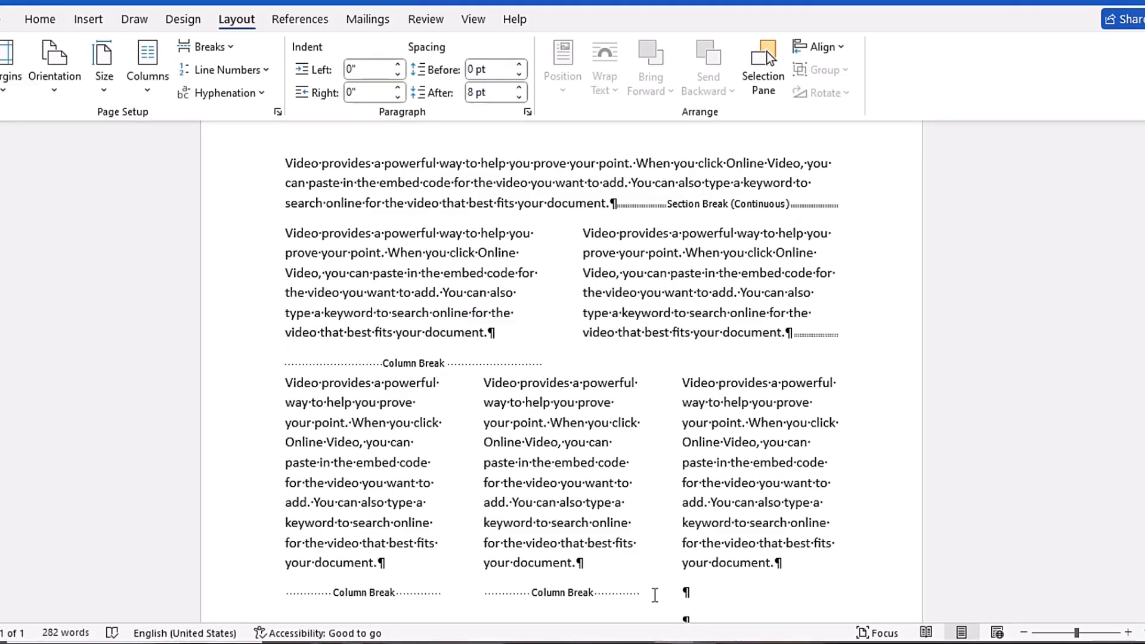
pyautogui.press('Delete')
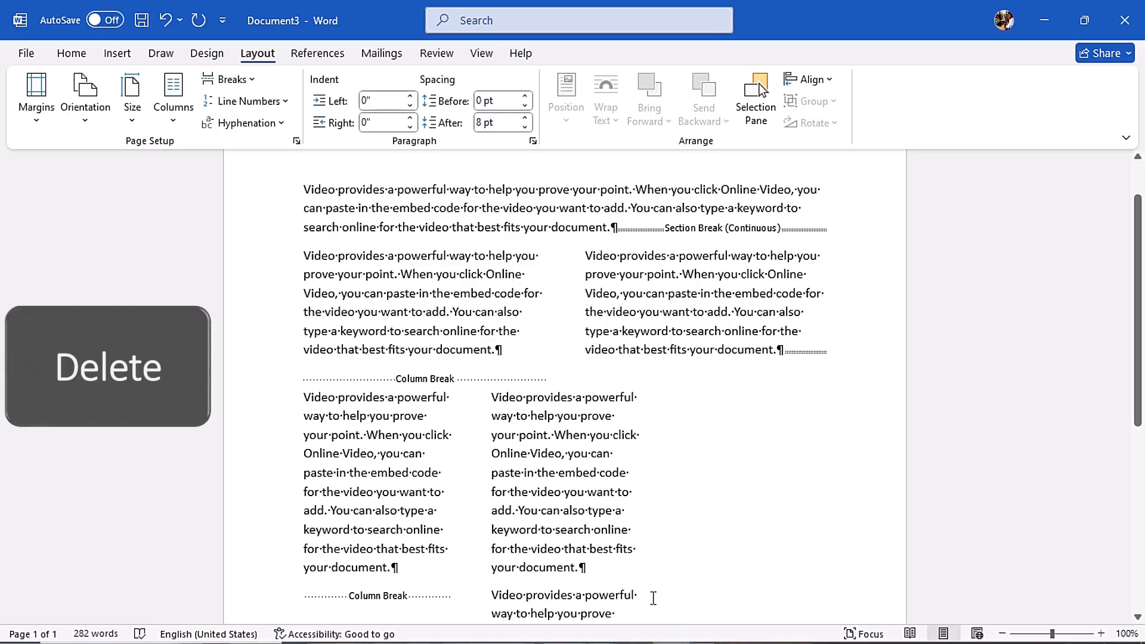
pyautogui.scroll(-1, 300, 548)
pyautogui.click(300, 549)
pyautogui.press('Delete')
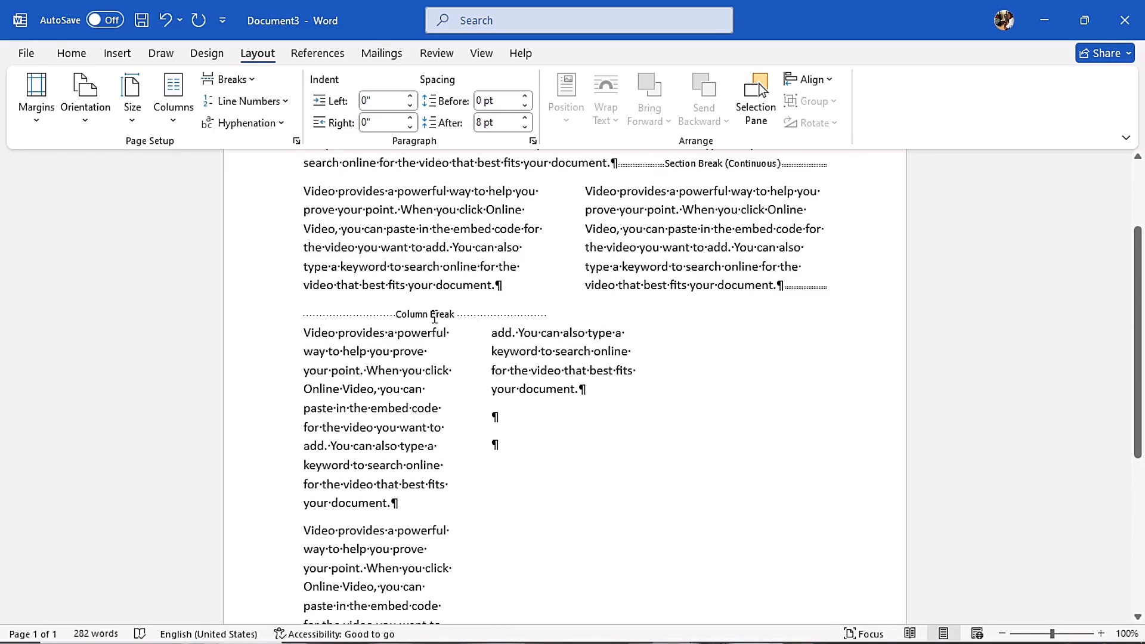
# - Delete the column break in the two-column section and both continuous section breaks
pyautogui.click(306, 316)
pyautogui.press('Delete')
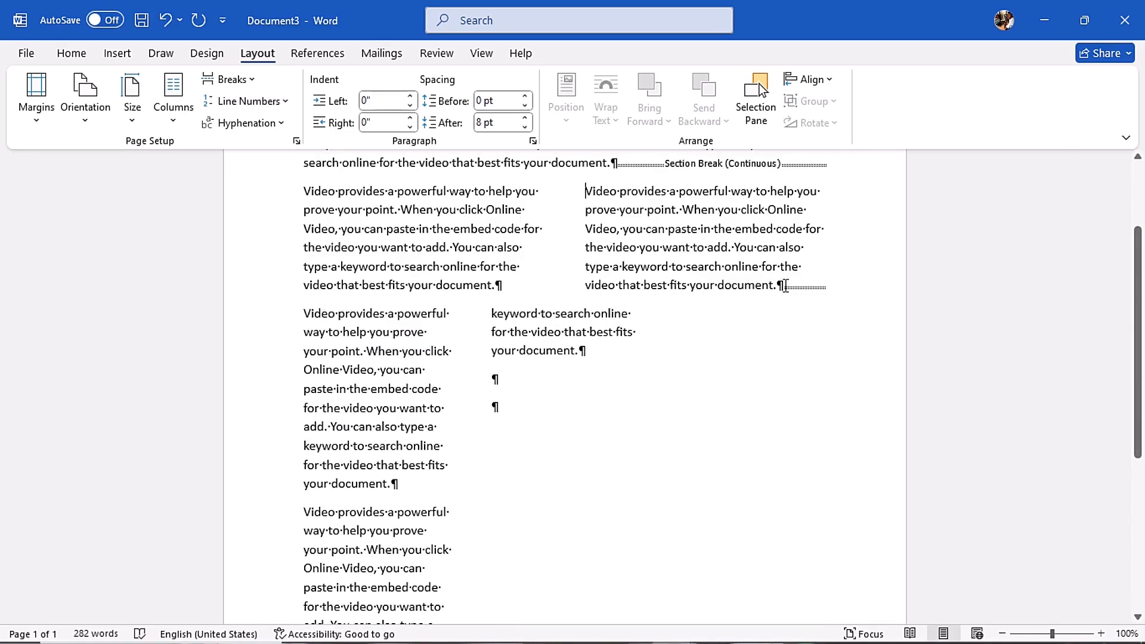
pyautogui.press('Delete')
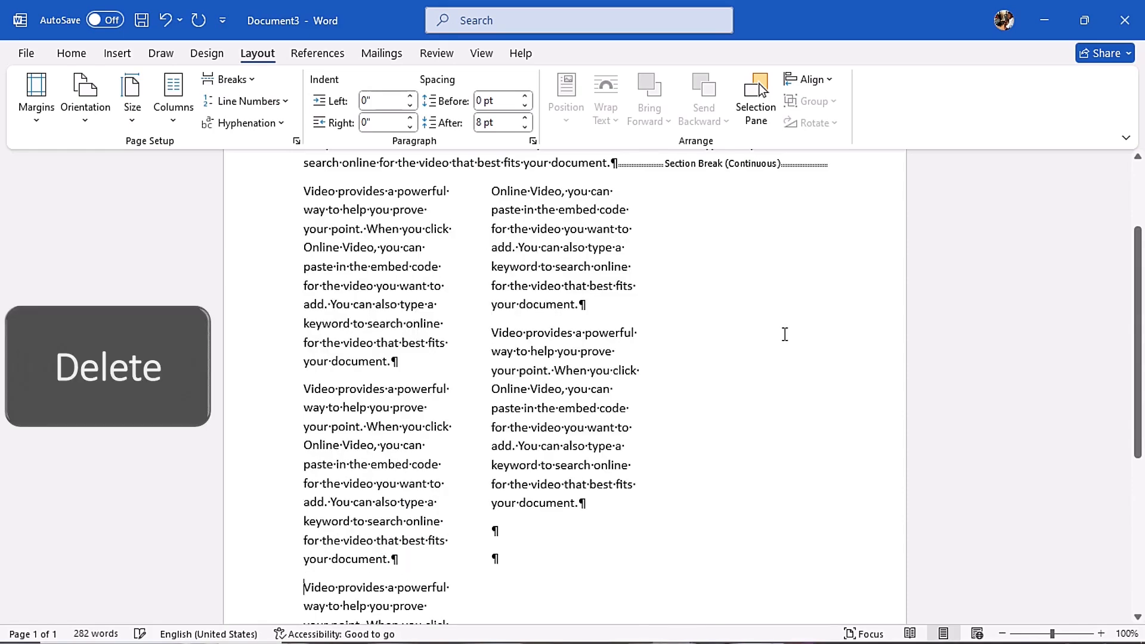
pyautogui.moveTo(1138, 358); pyautogui.dragTo(1139, 280)
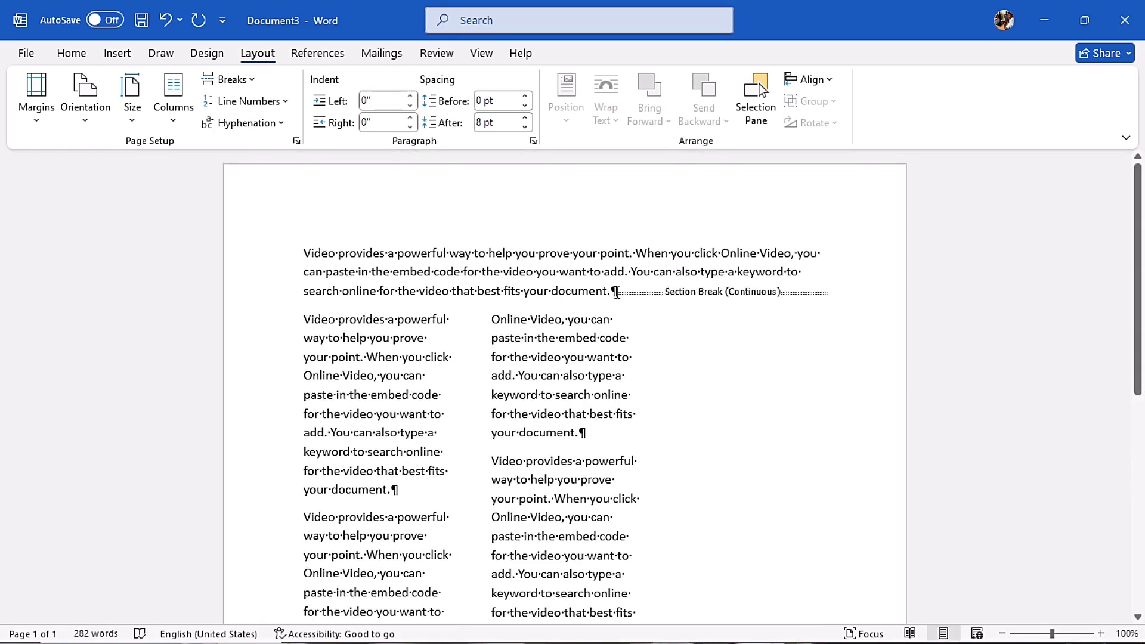
pyautogui.press('Delete')
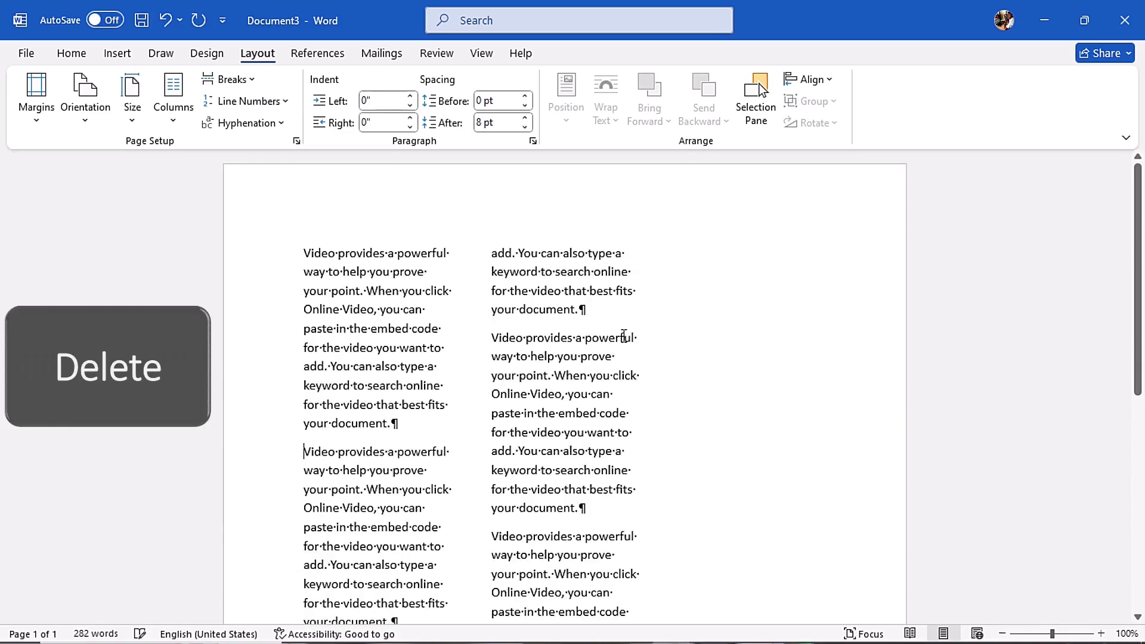
# - Set the whole document back to a single column
pyautogui.moveTo(1138, 373)
pyautogui.mouseDown()
pyautogui.moveTo(1141, 591)
pyautogui.moveTo(1139, 376)
pyautogui.mouseUp()
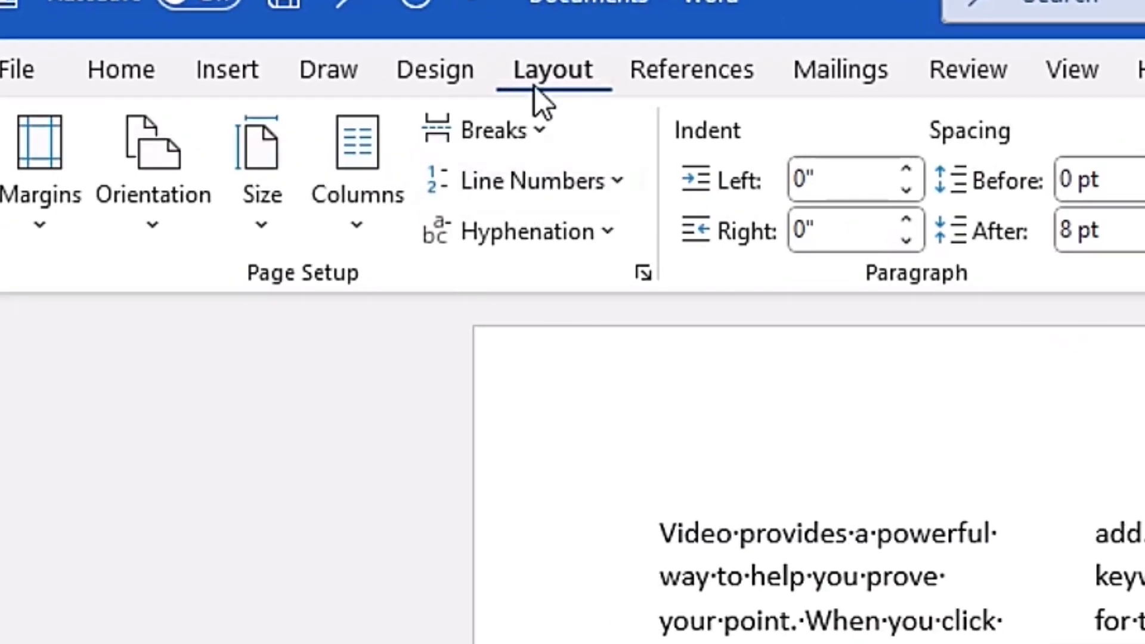
pyautogui.click(376, 236)
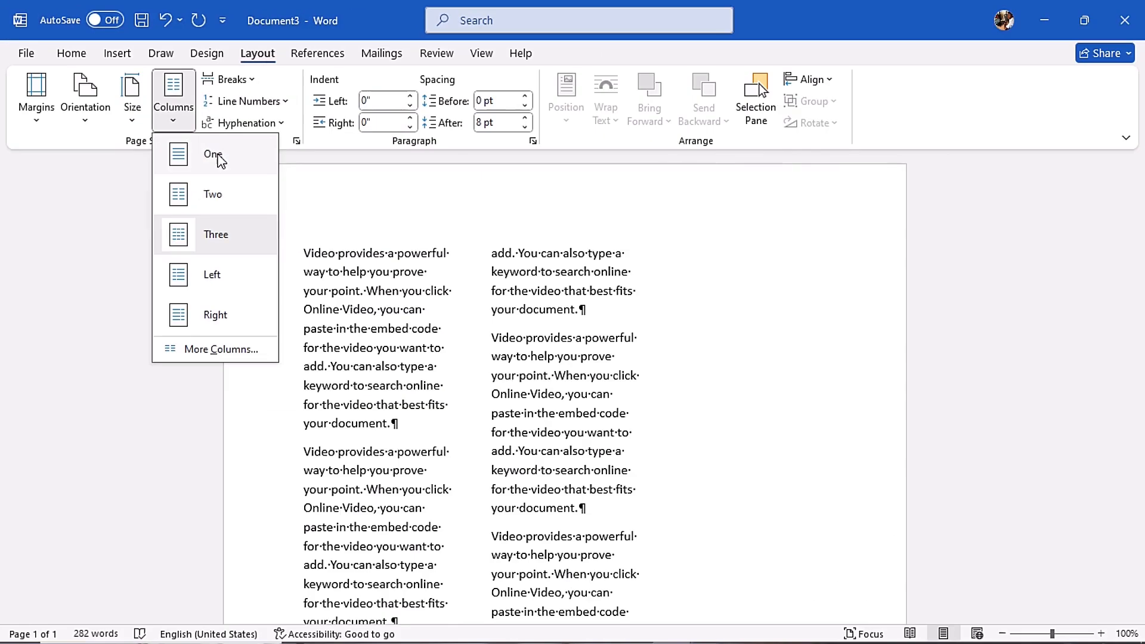
pyautogui.click(425, 290)
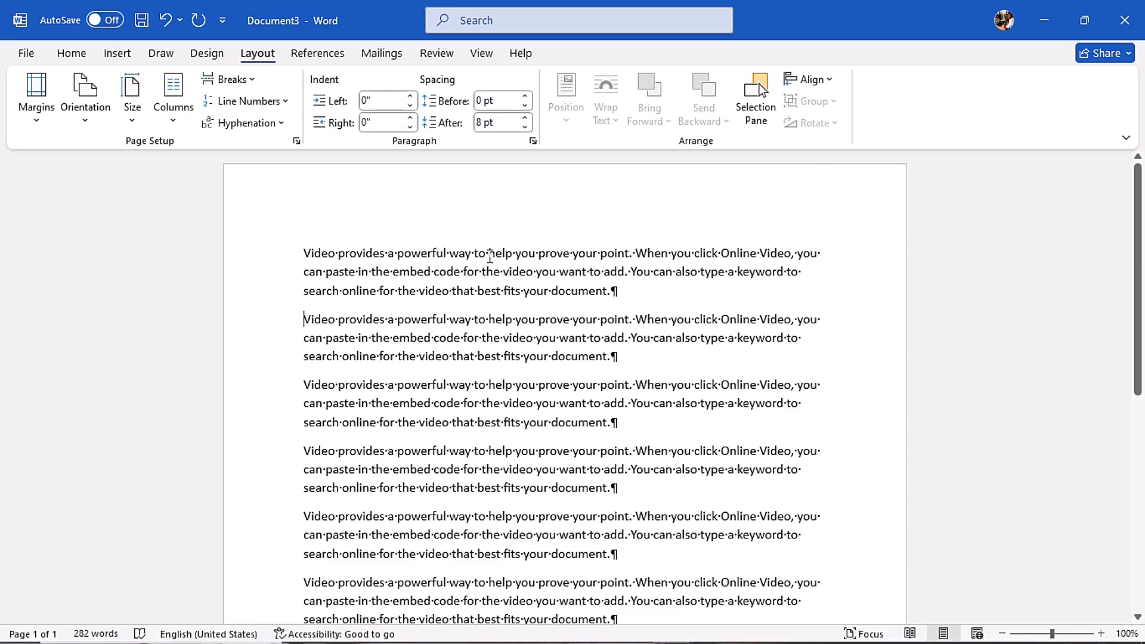
# - Apply the Left column preset to the document and switch it to the Right preset
pyautogui.click(489, 255)
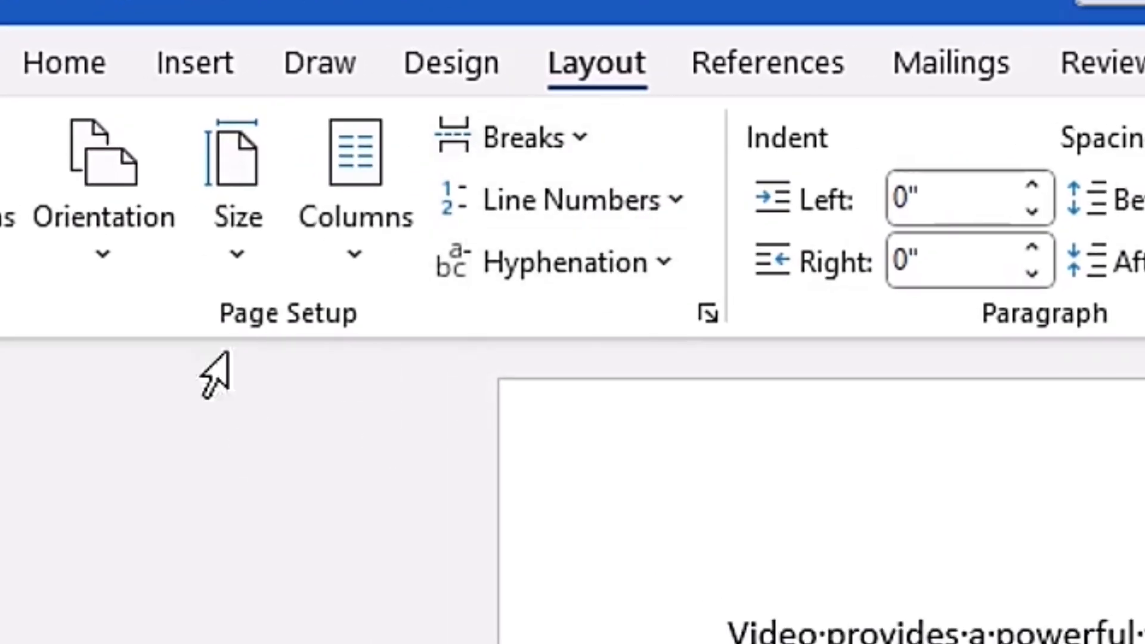
pyautogui.click(387, 263)
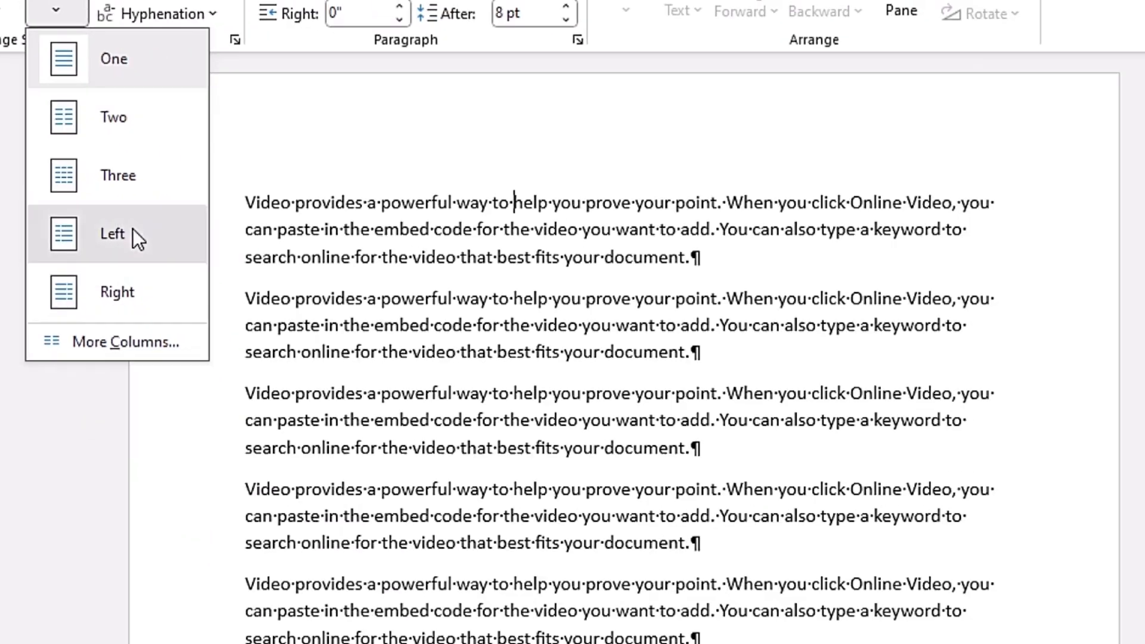
pyautogui.click(518, 420)
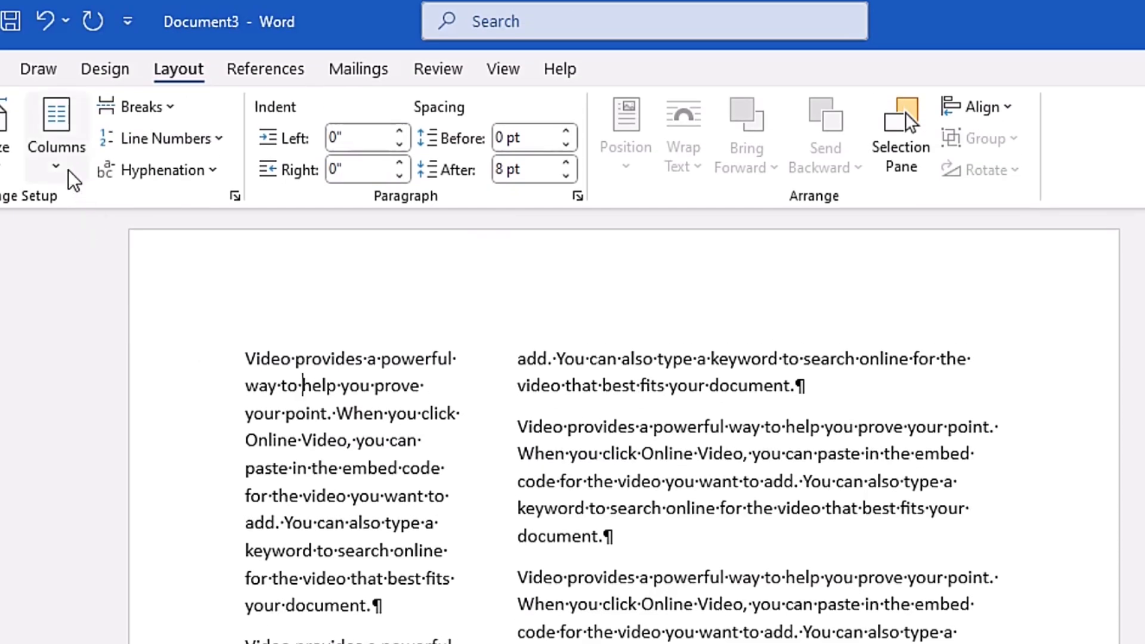
pyautogui.click(68, 14)
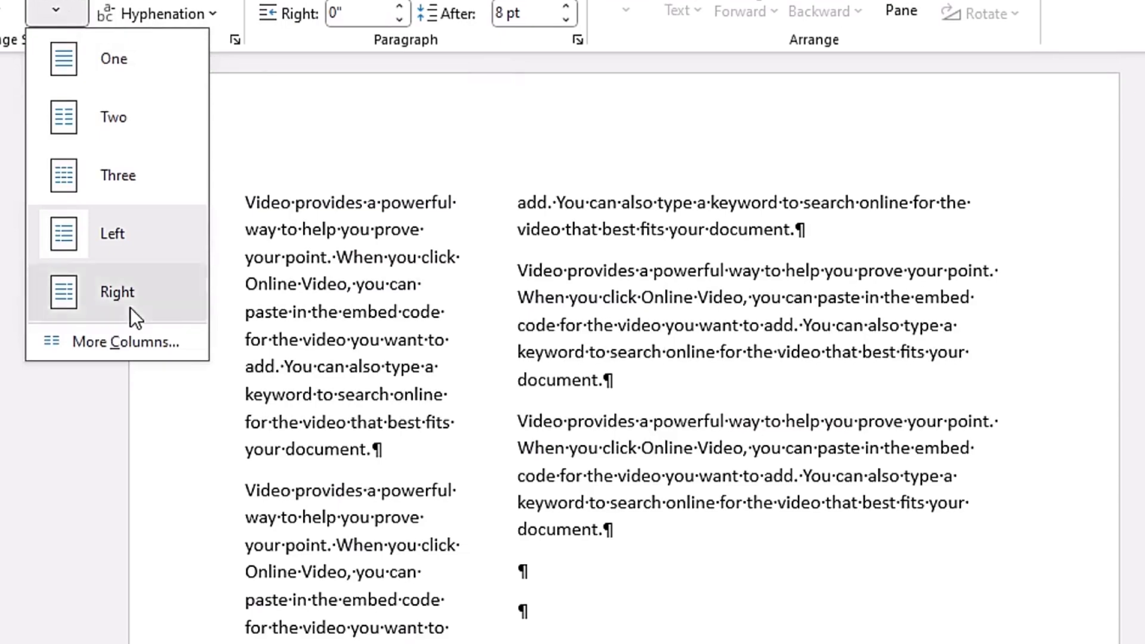
pyautogui.click(132, 464)
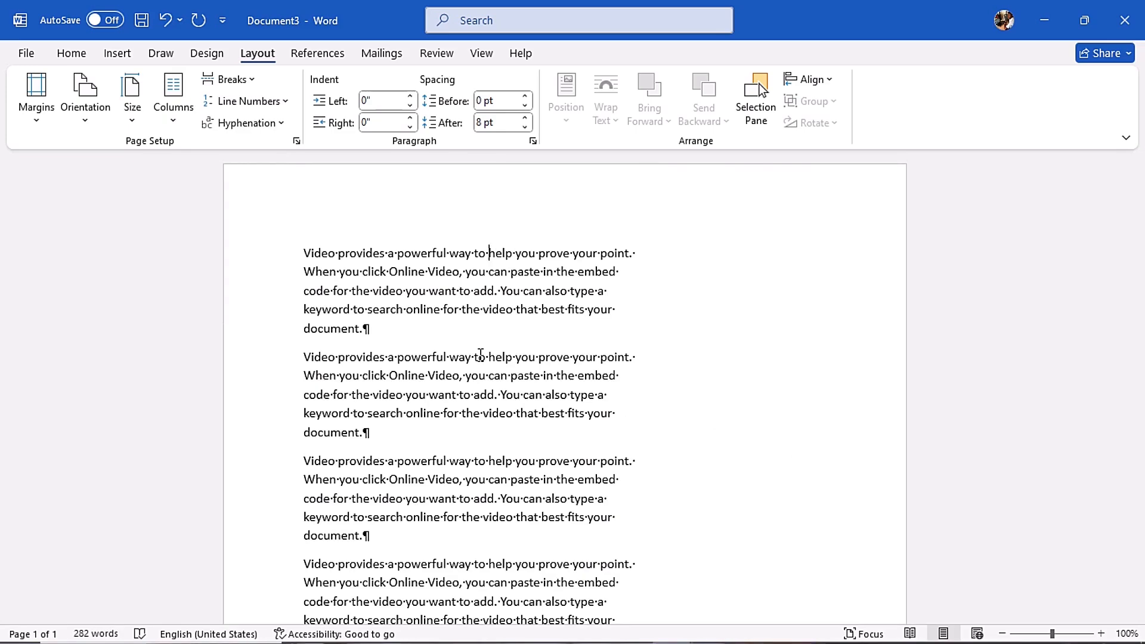
# - Generate more sample paragraphs on the empty line at the end of the text with =rand()
pyautogui.scroll(-2, 1063, 291)
pyautogui.scroll(-5, 1142, 320)
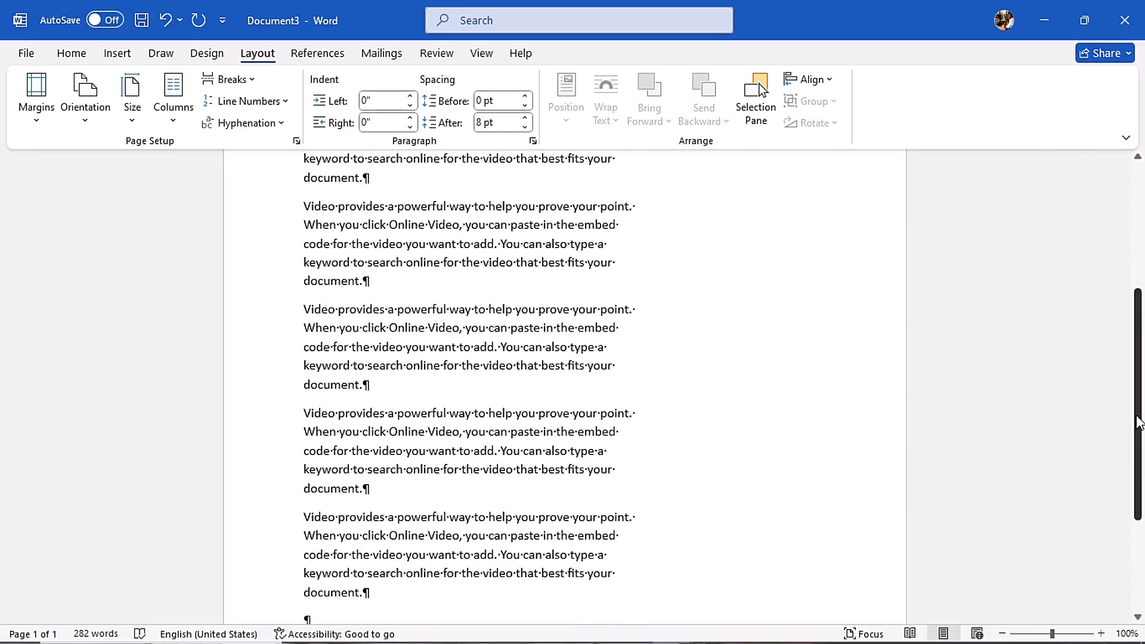
pyautogui.click(301, 443)
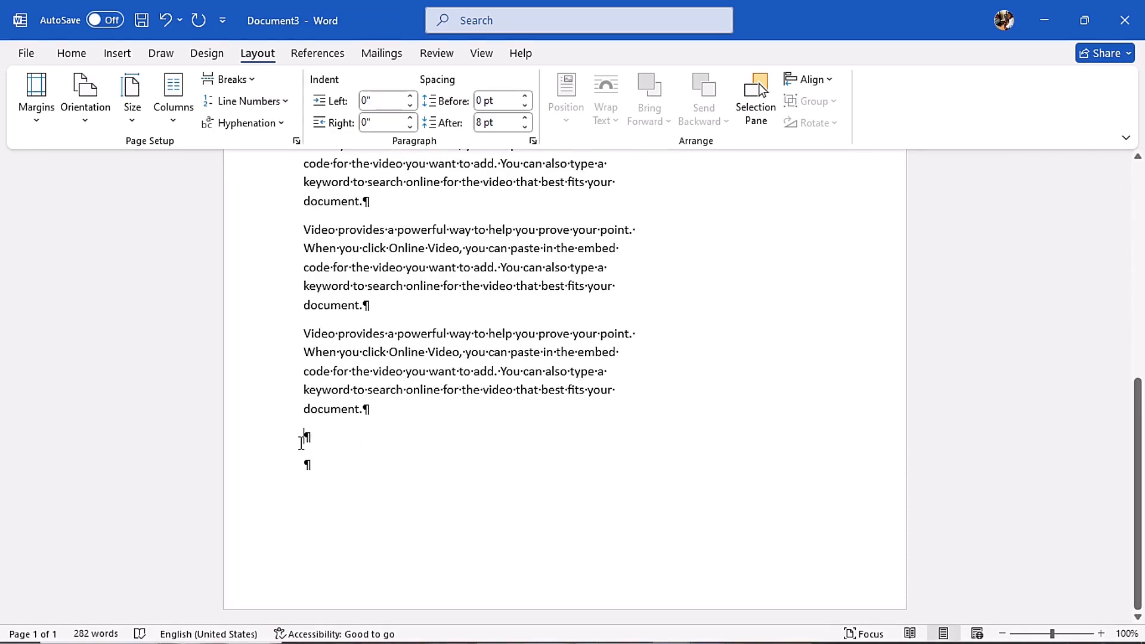
pyautogui.write('=rand()')
pyautogui.press('Return')
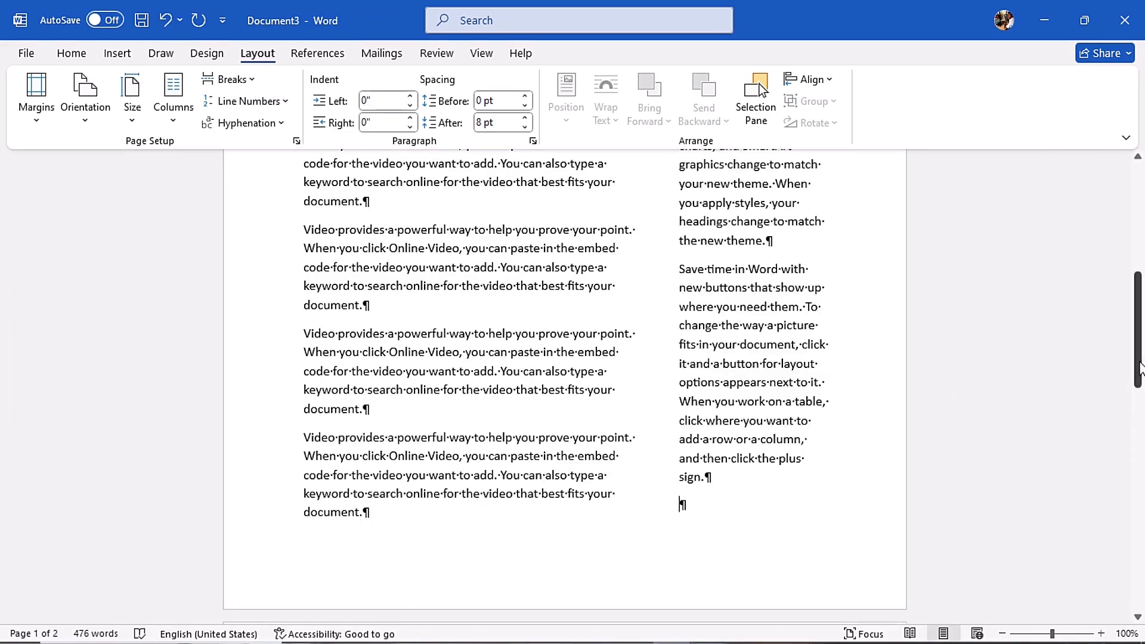
pyautogui.moveTo(1138, 367); pyautogui.dragTo(1143, 249)
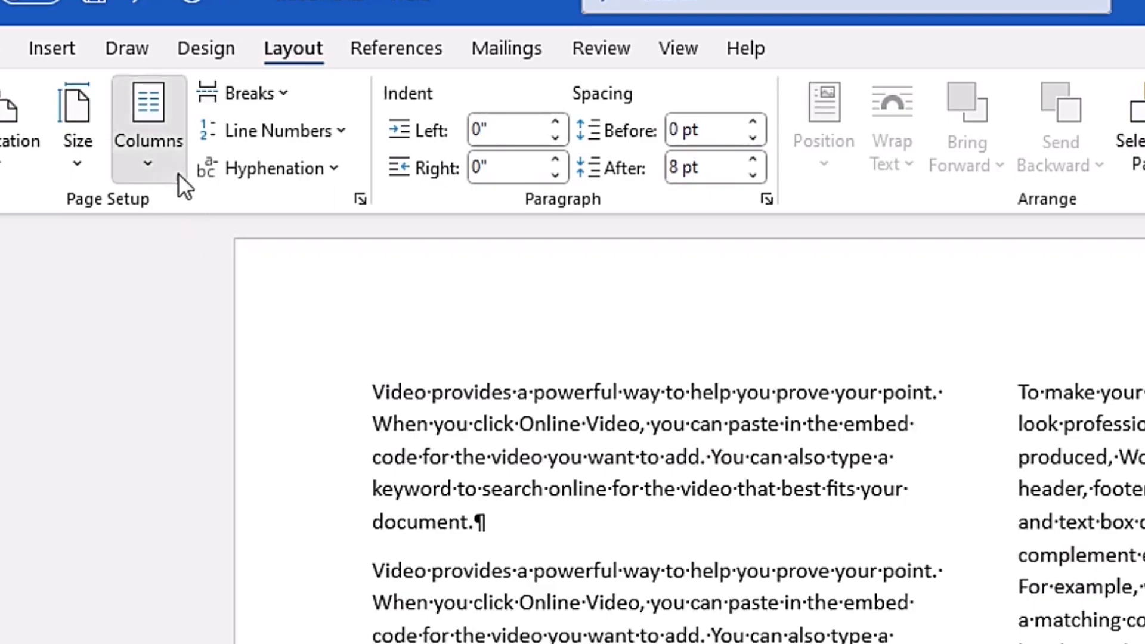
# - Return the document from the Right column layout to one column
pyautogui.click(178, 174)
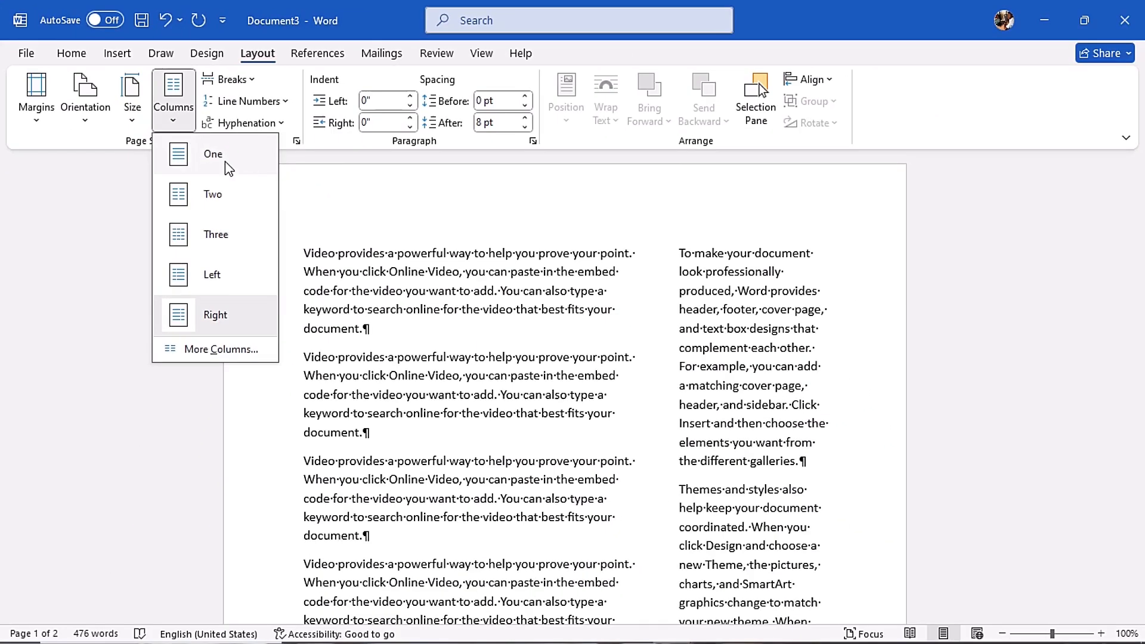
pyautogui.click(262, 222)
pyautogui.scroll(5, 734, 377)
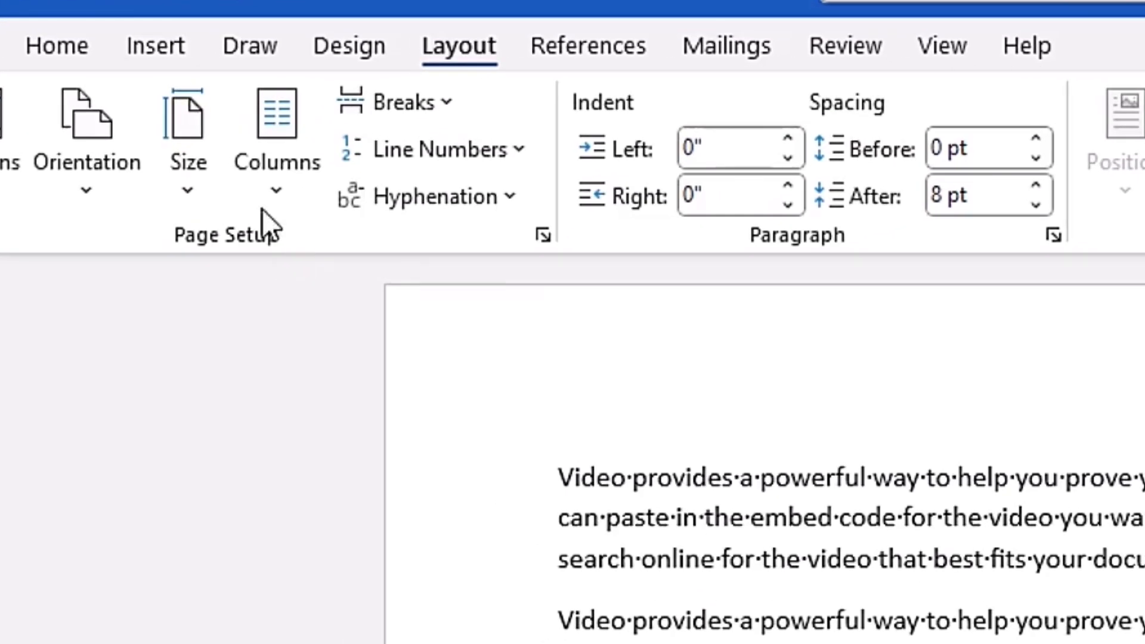
# - Open the detailed column settings for the whole document and set the number of columns to 3
pyautogui.click(263, 202)
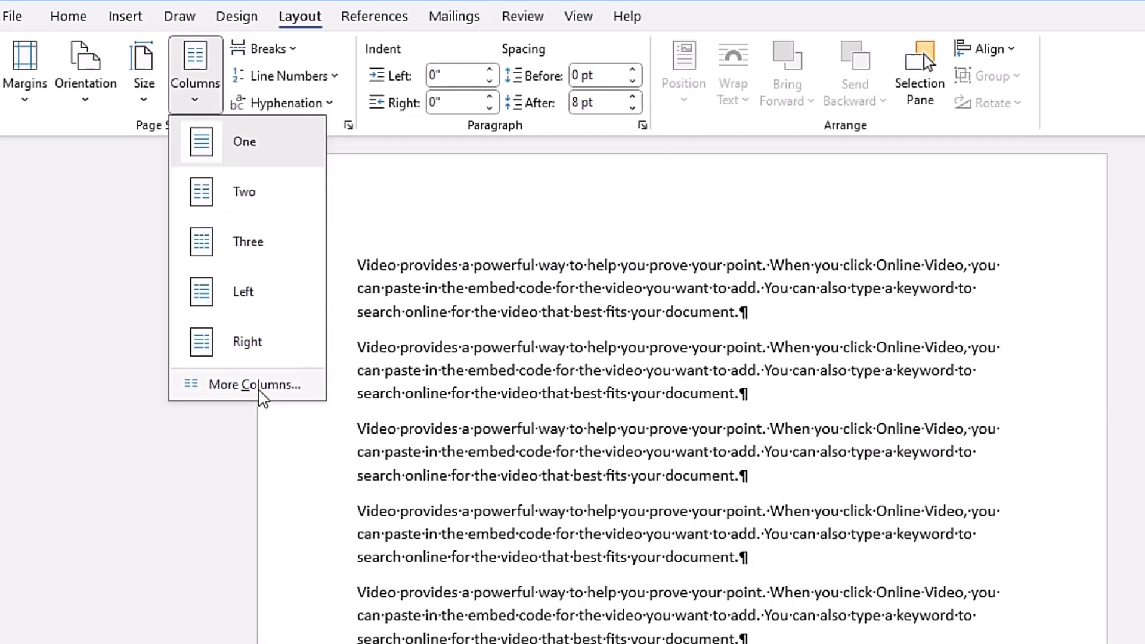
pyautogui.click(397, 539)
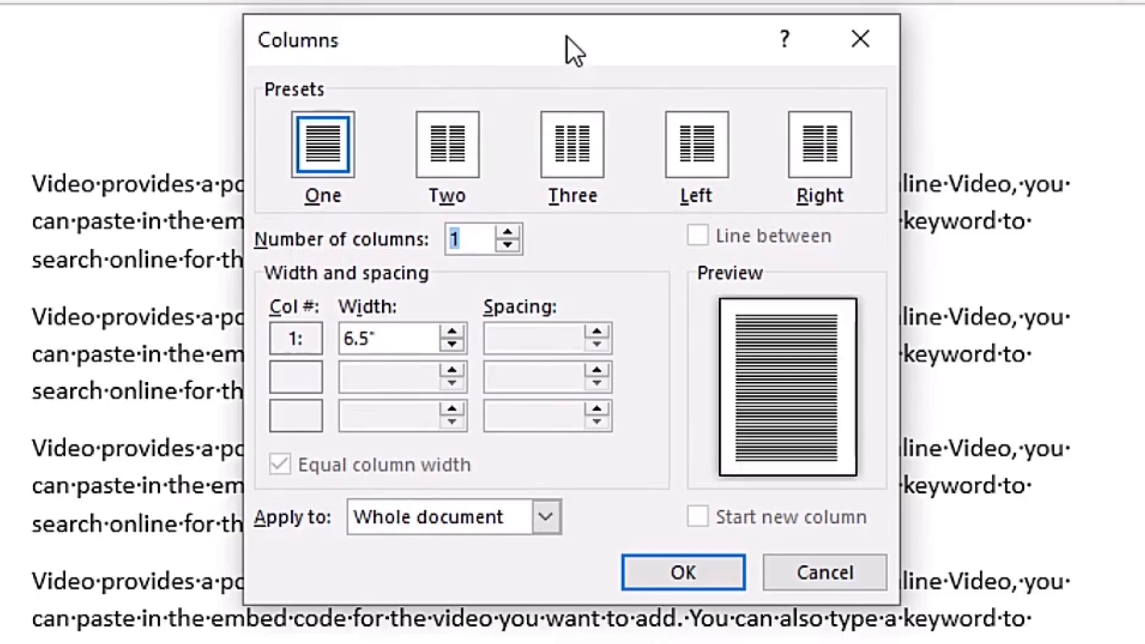
pyautogui.moveTo(567, 36); pyautogui.dragTo(588, 91)
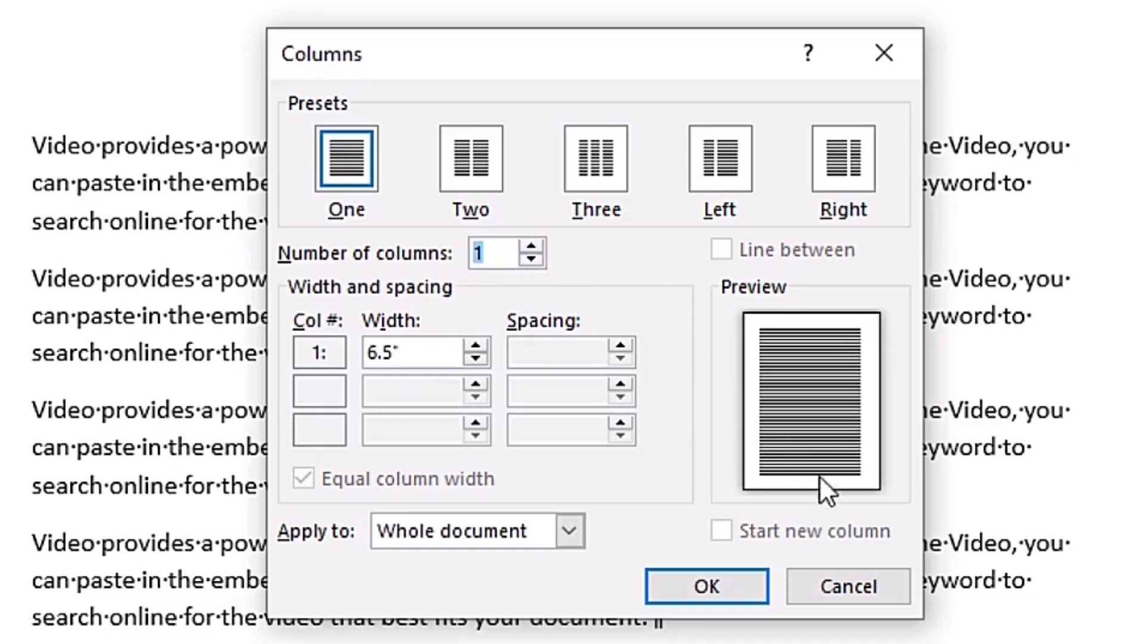
pyautogui.click(539, 245)
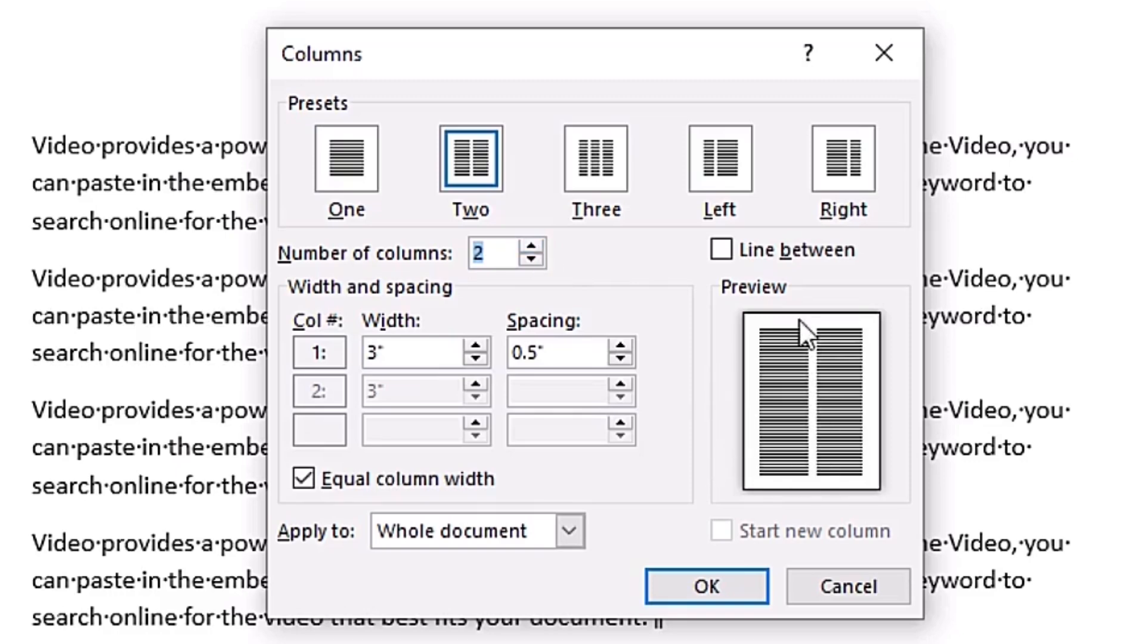
pyautogui.click(532, 246)
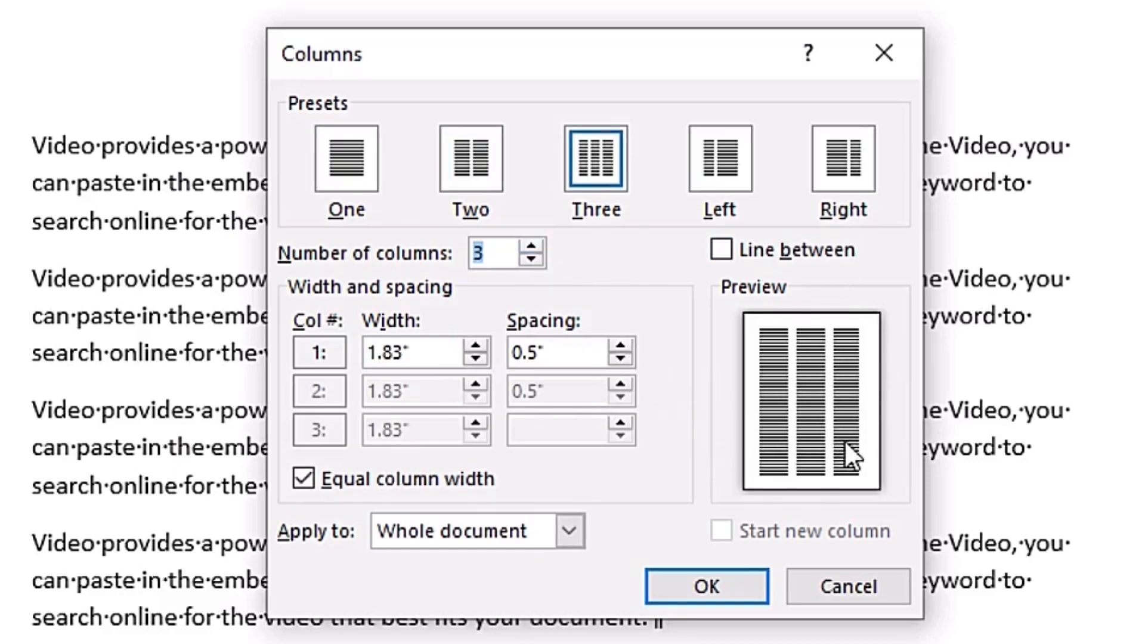
# - Set the number of columns to 5 with equal widths and apply it to the whole document
pyautogui.click(532, 247)
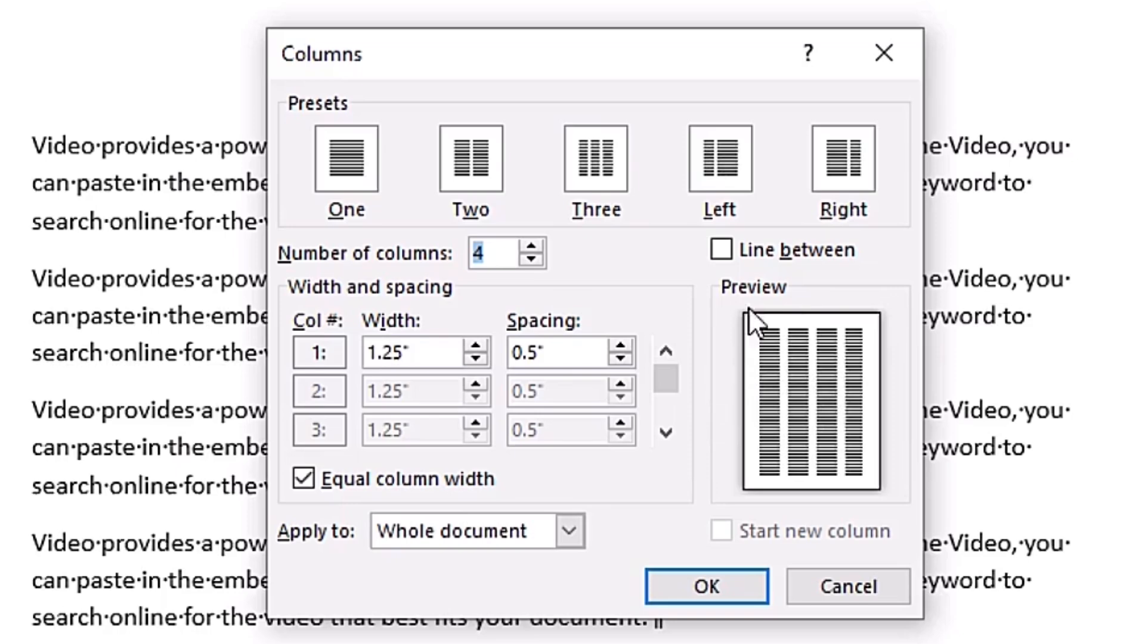
pyautogui.click(533, 244)
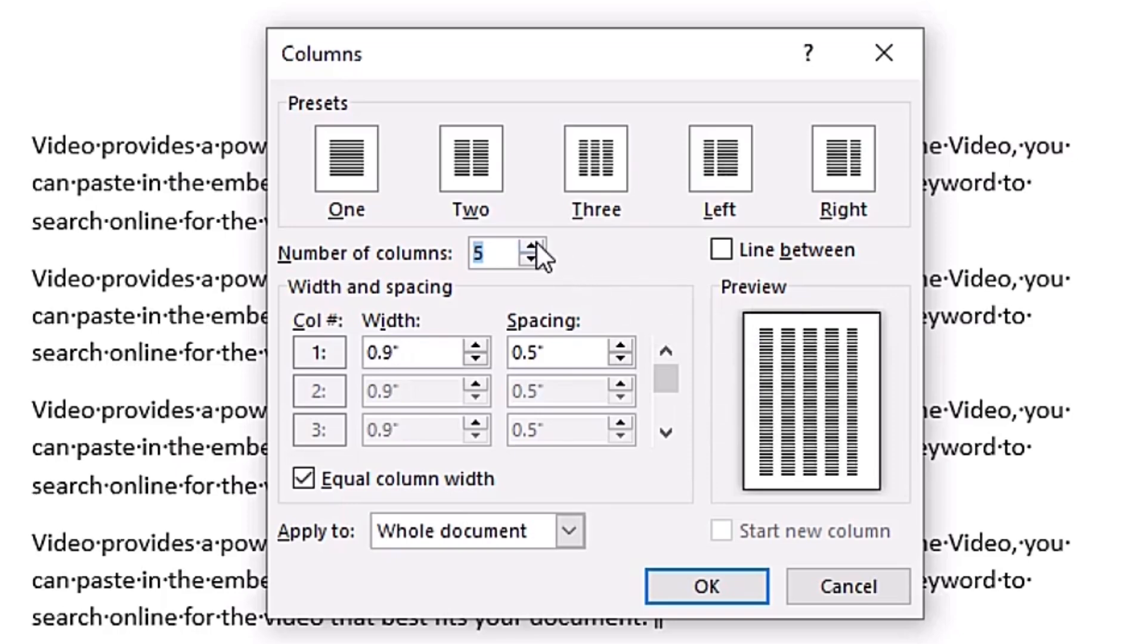
pyautogui.click(540, 244)
pyautogui.click(540, 244)
pyautogui.click(540, 244)
pyautogui.click(531, 261)
pyautogui.click(531, 261)
pyautogui.click(531, 261)
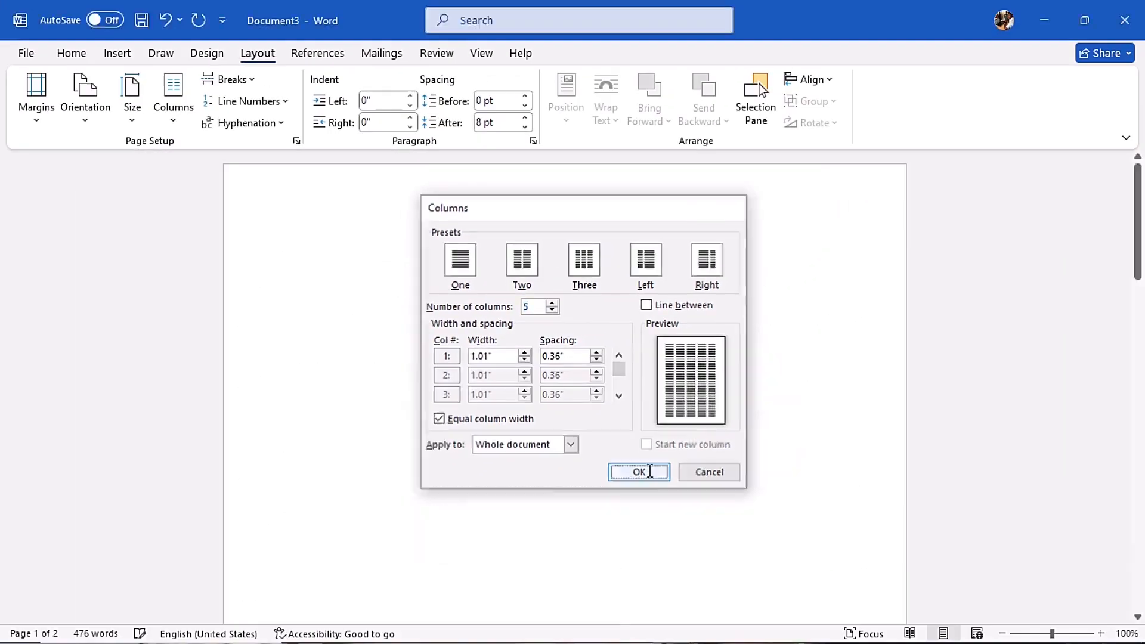
pyautogui.click(650, 472)
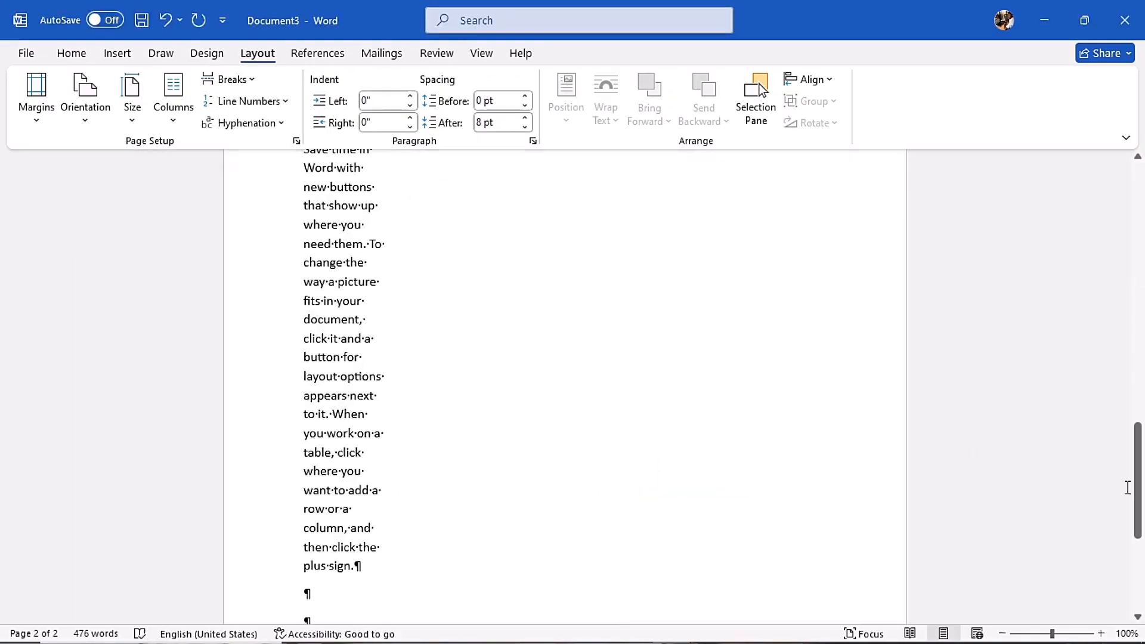
# - Change the whole document to 3 columns in the detailed column settings and add a line between them
pyautogui.moveTo(1140, 489); pyautogui.dragTo(1140, 232)
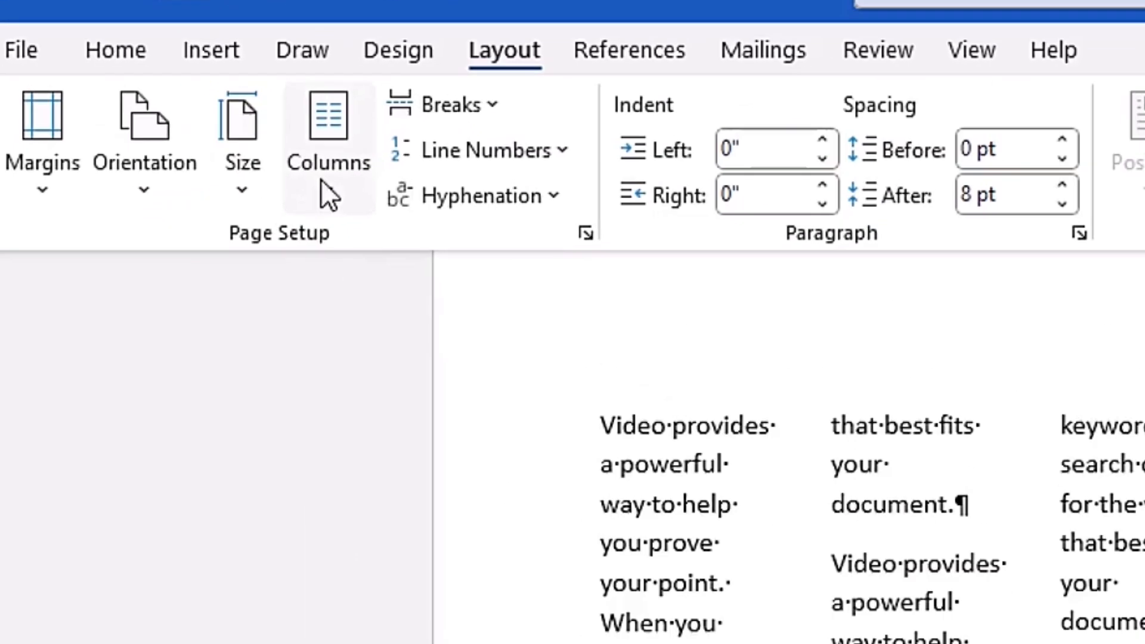
pyautogui.click(174, 119)
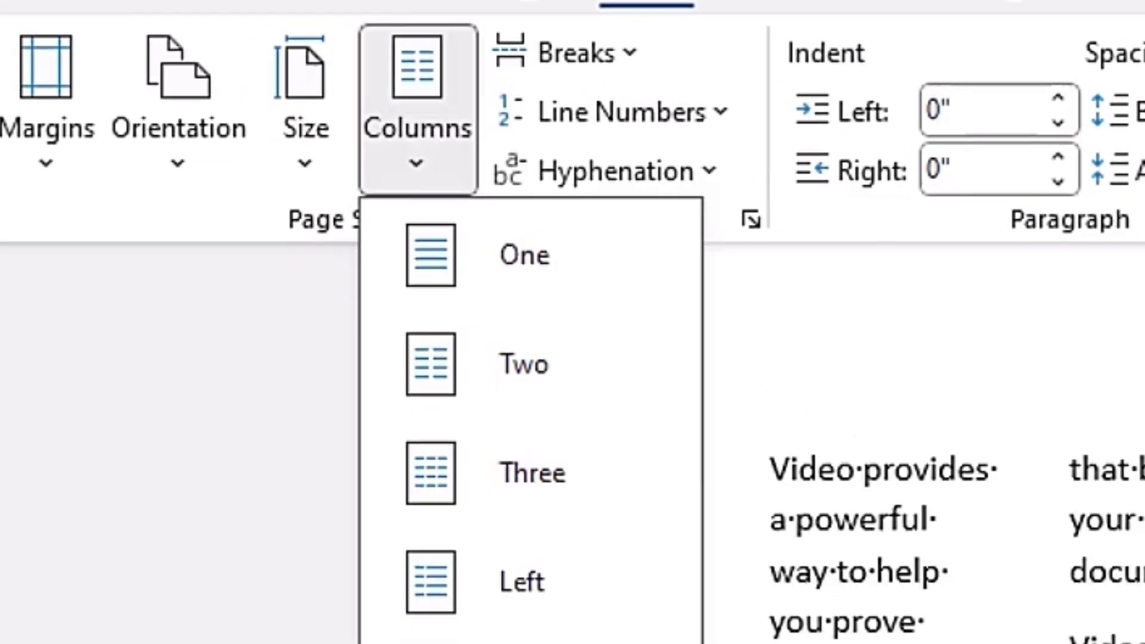
pyautogui.click(564, 546)
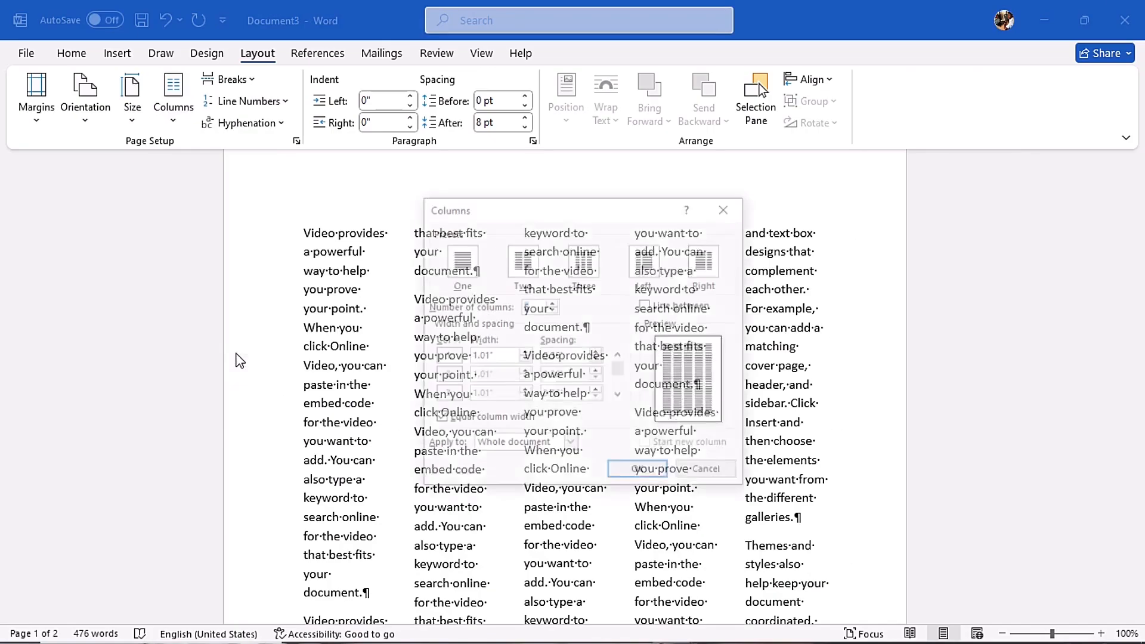
pyautogui.click(552, 311)
pyautogui.click(552, 311)
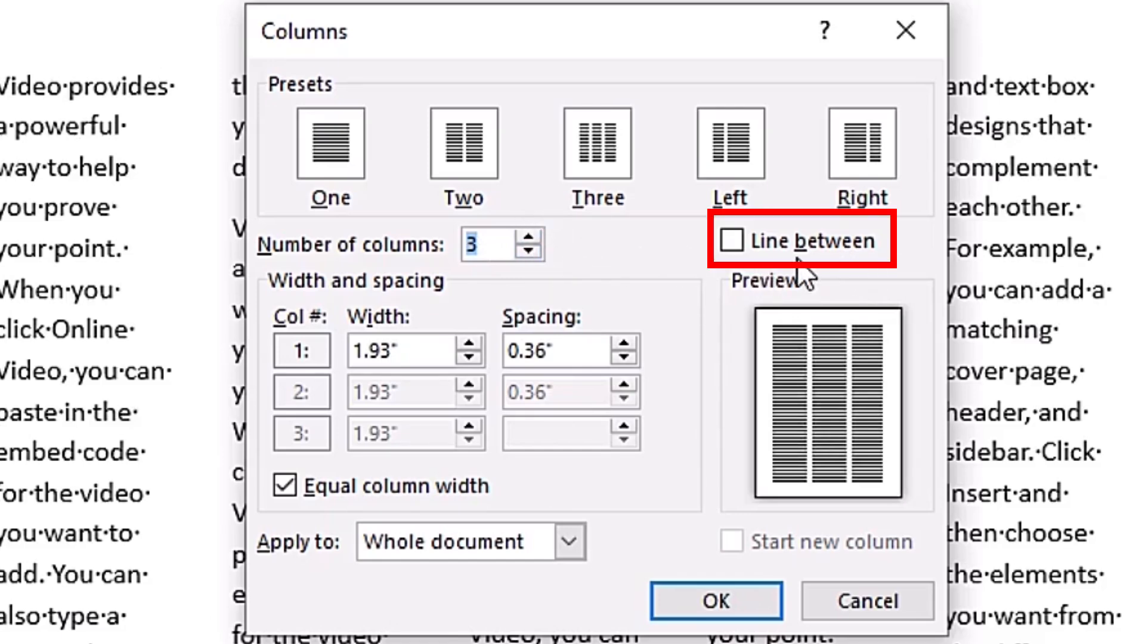
pyautogui.click(738, 246)
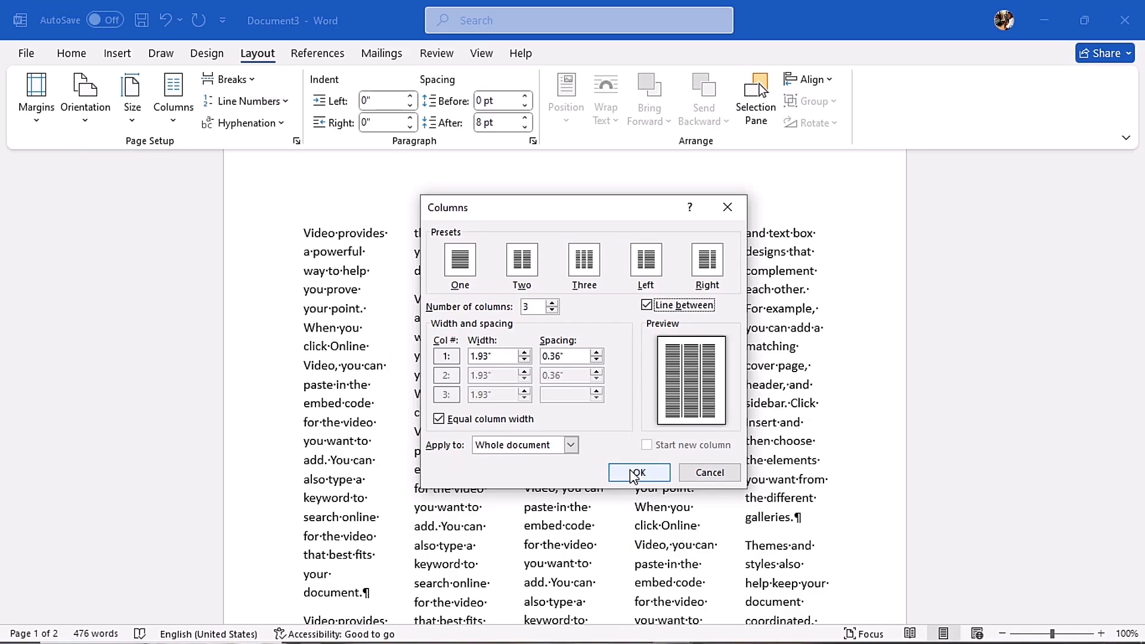
pyautogui.click(708, 590)
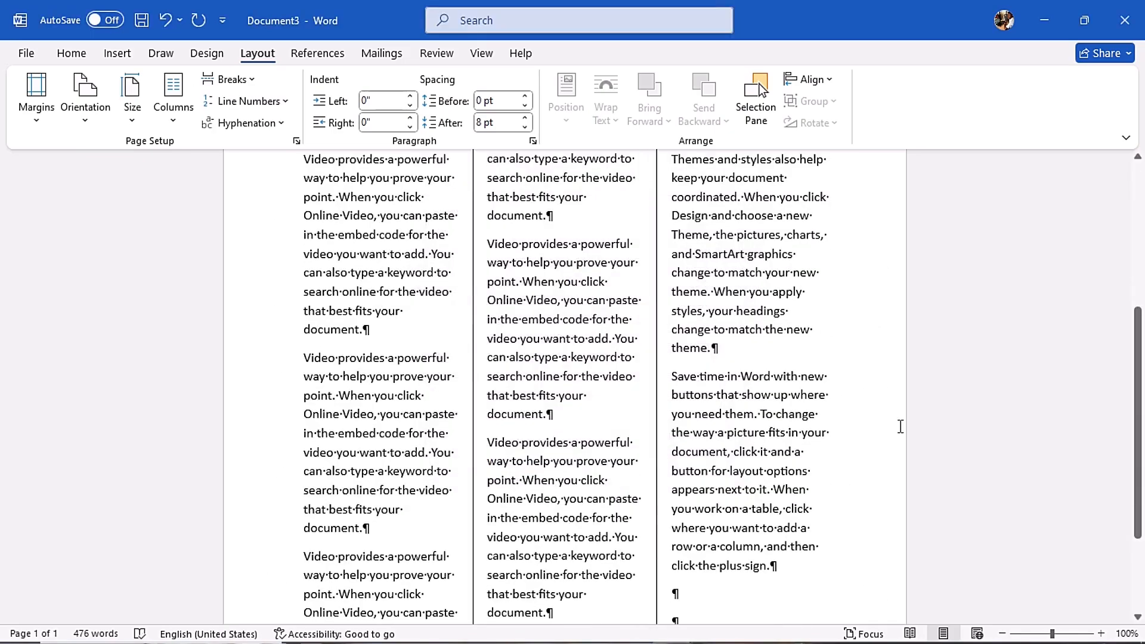
# - Reopen the detailed column settings and switch Equal column width off and back on
pyautogui.moveTo(1138, 417); pyautogui.dragTo(1138, 274)
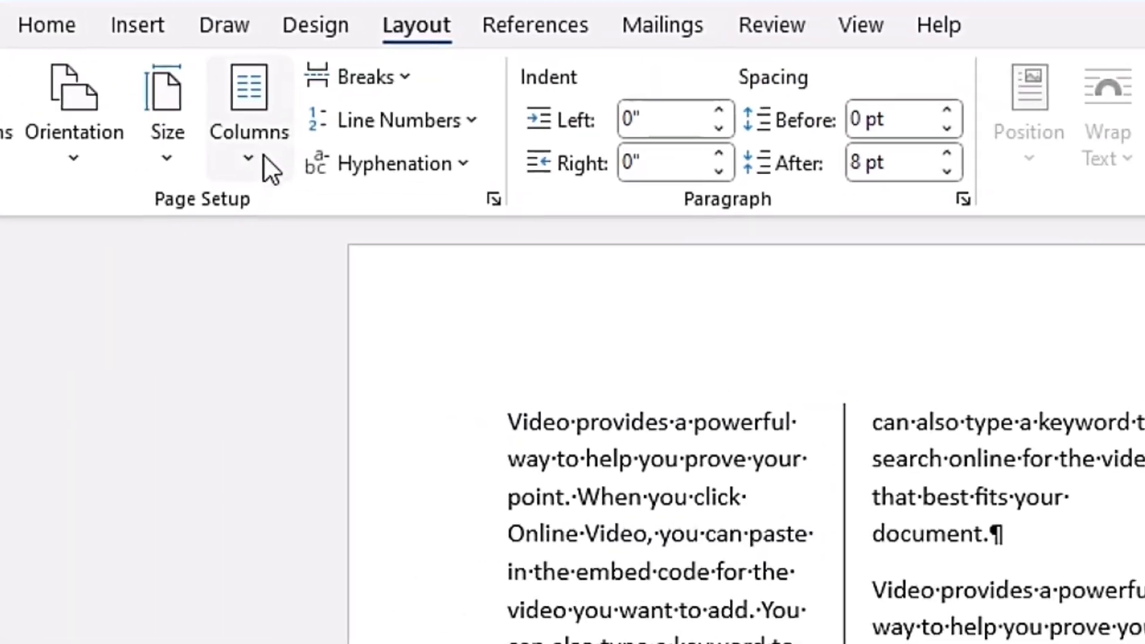
pyautogui.click(292, 170)
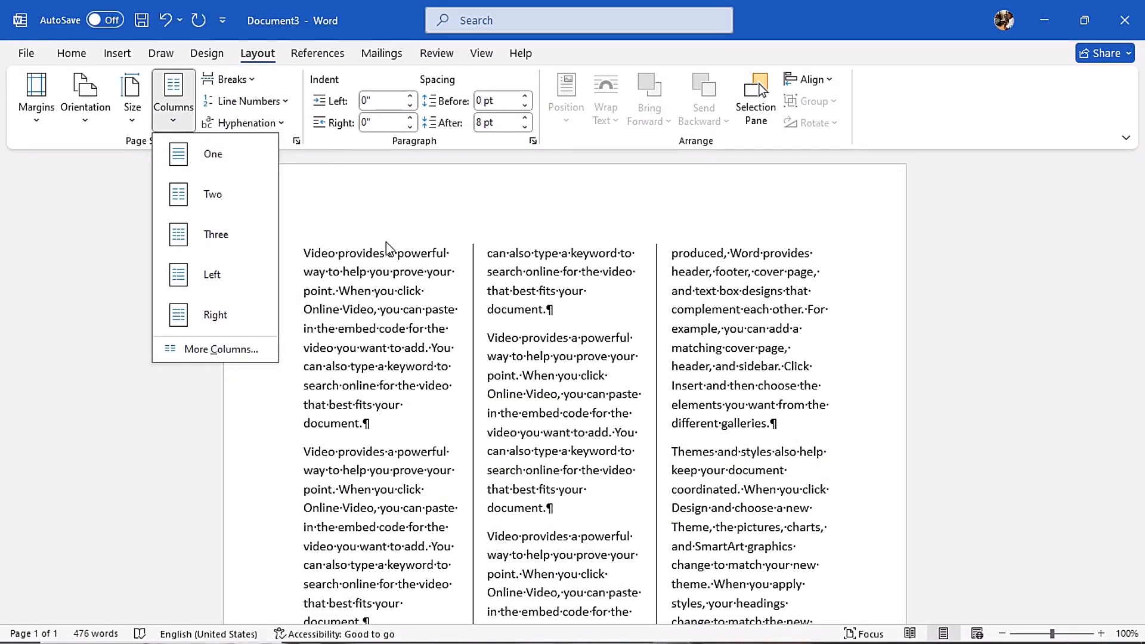
pyautogui.click(248, 350)
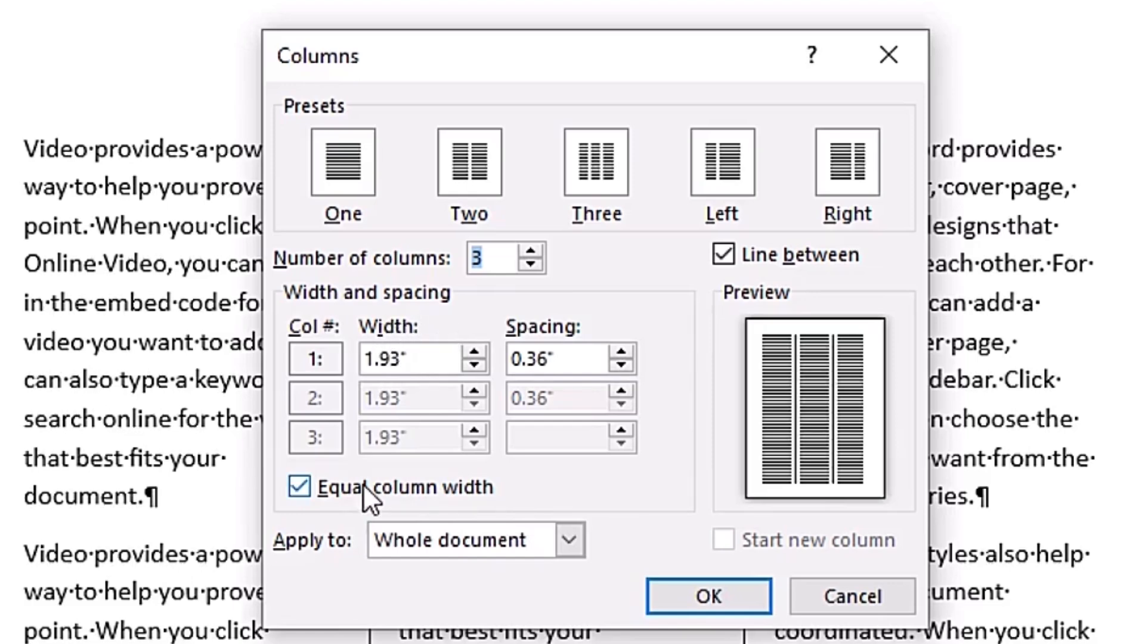
pyautogui.click(303, 486)
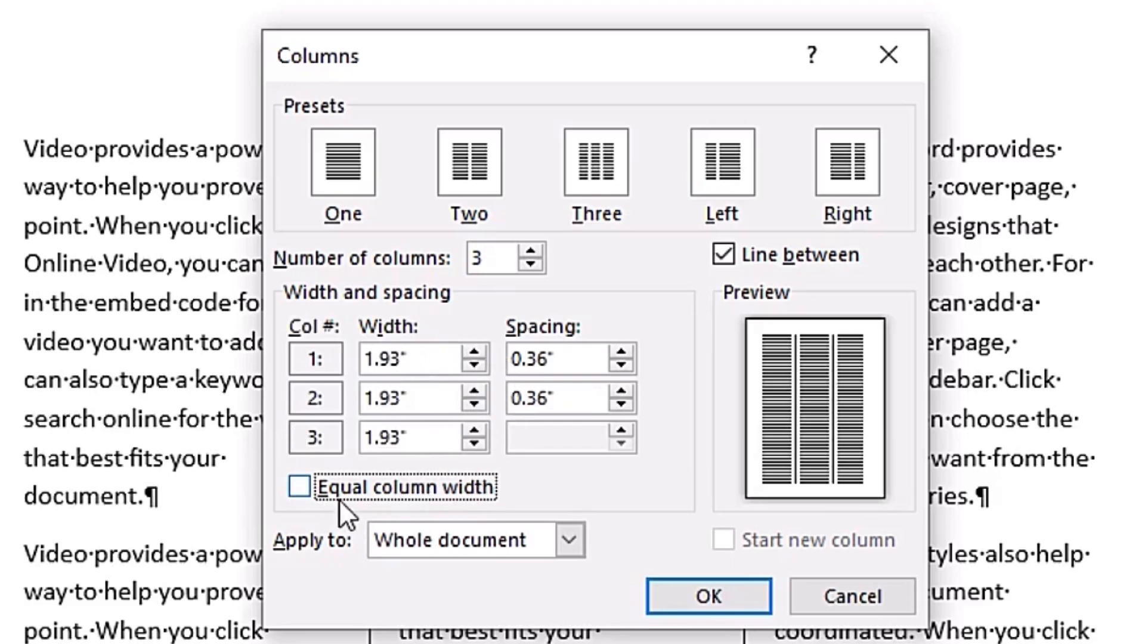
pyautogui.click(309, 493)
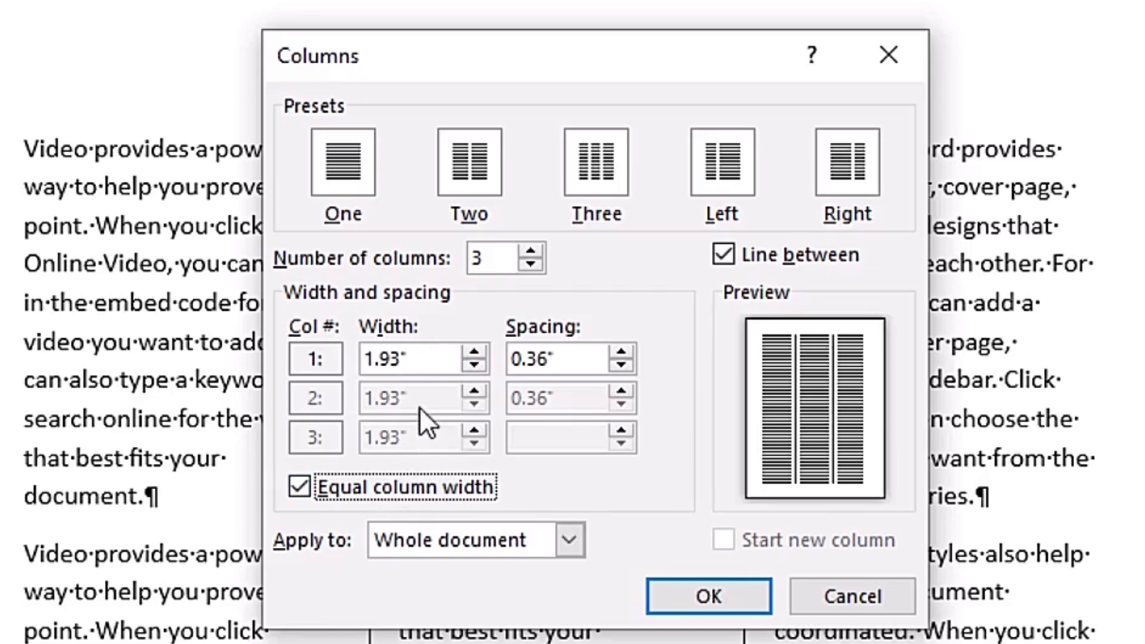
# - Adjust the equal column width to 2" and down to 1.9", and step the spacing down to 0.3" and back to 0.4"
pyautogui.click(474, 353)
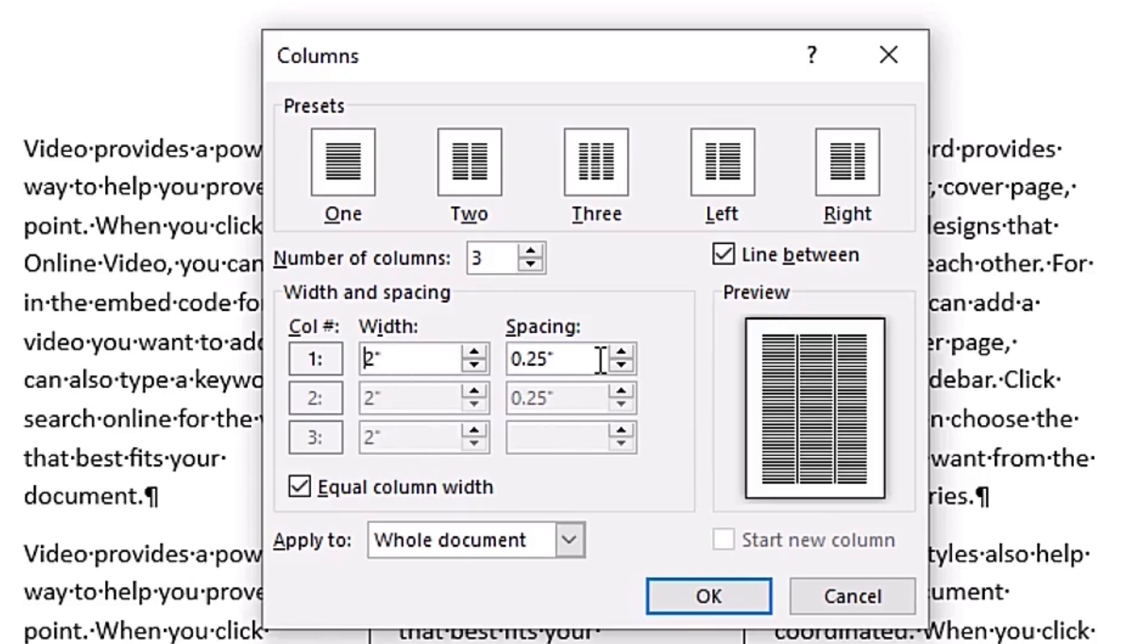
pyautogui.press('Up')
pyautogui.press('Down')
pyautogui.press('Down')
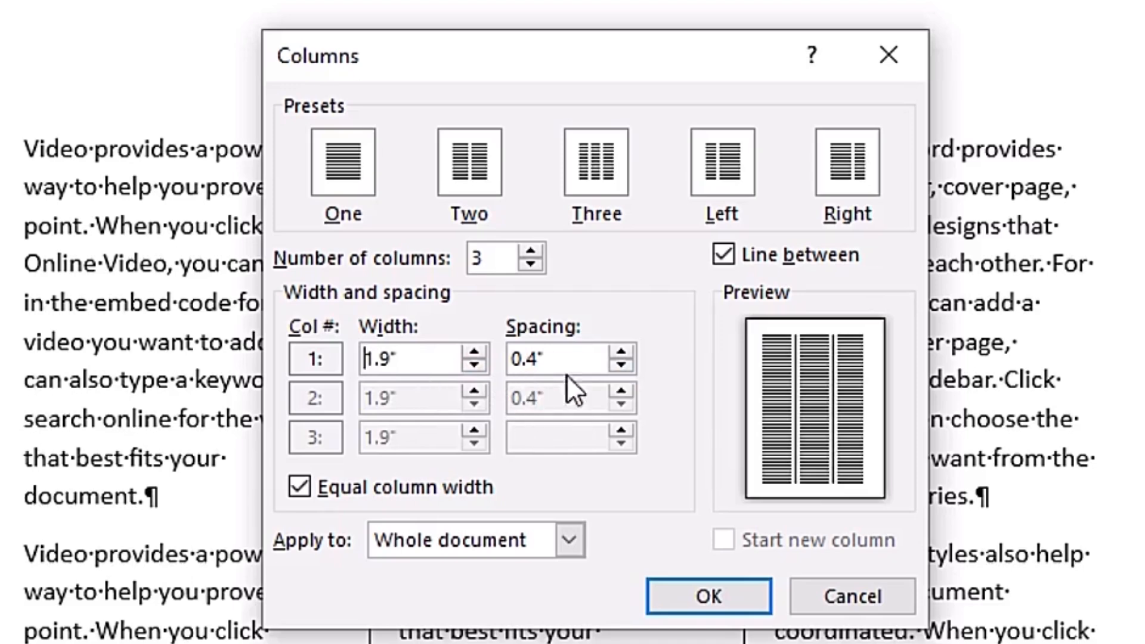
pyautogui.click(620, 366)
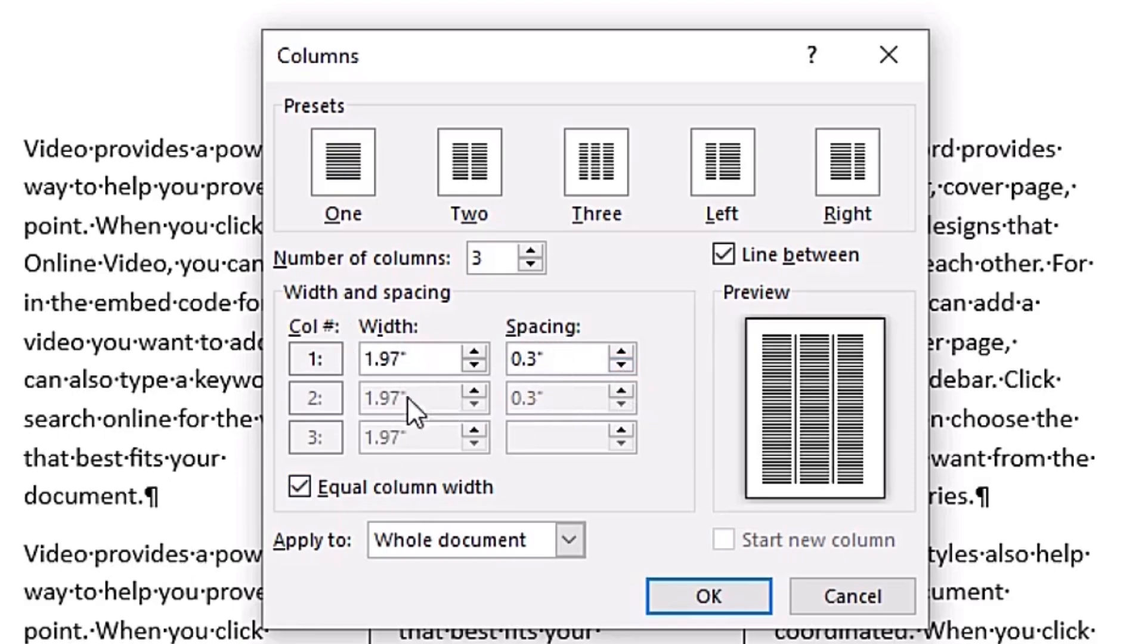
pyautogui.click(621, 353)
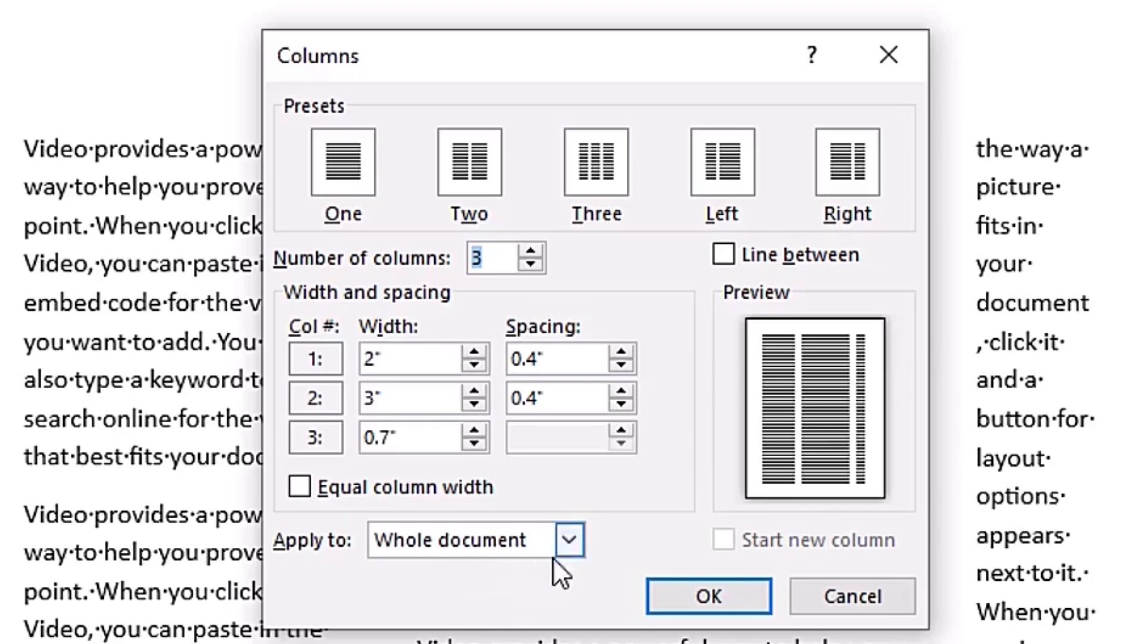
# - Examine the scope choices for the column settings, keep Whole document, and close the settings without applying anything
pyautogui.click(571, 540)
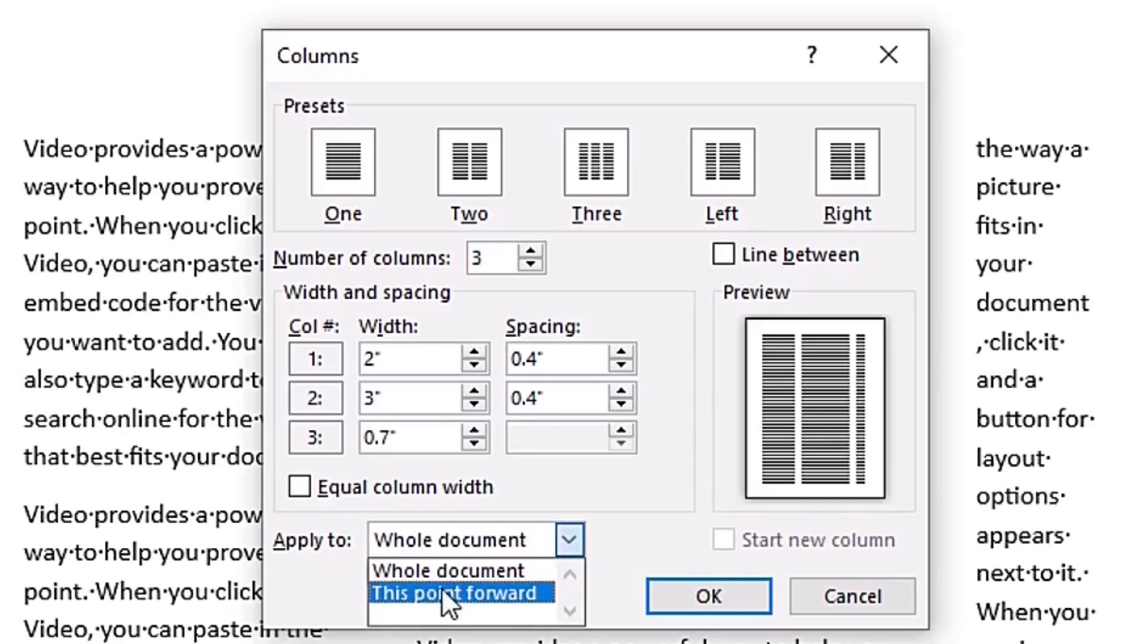
pyautogui.click(471, 571)
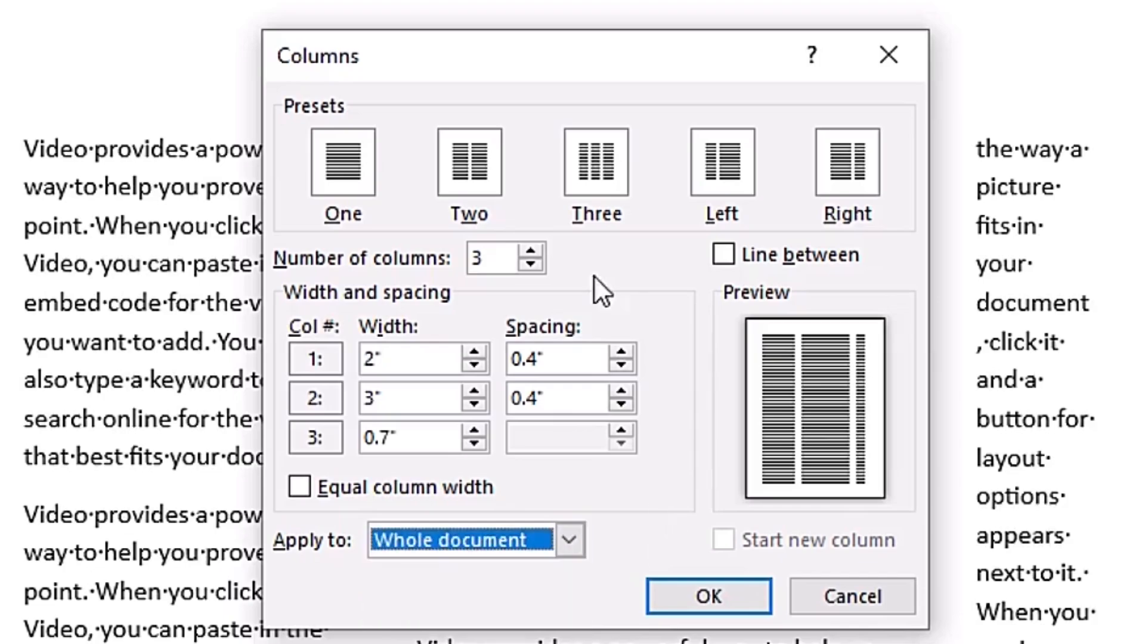
pyautogui.click(891, 59)
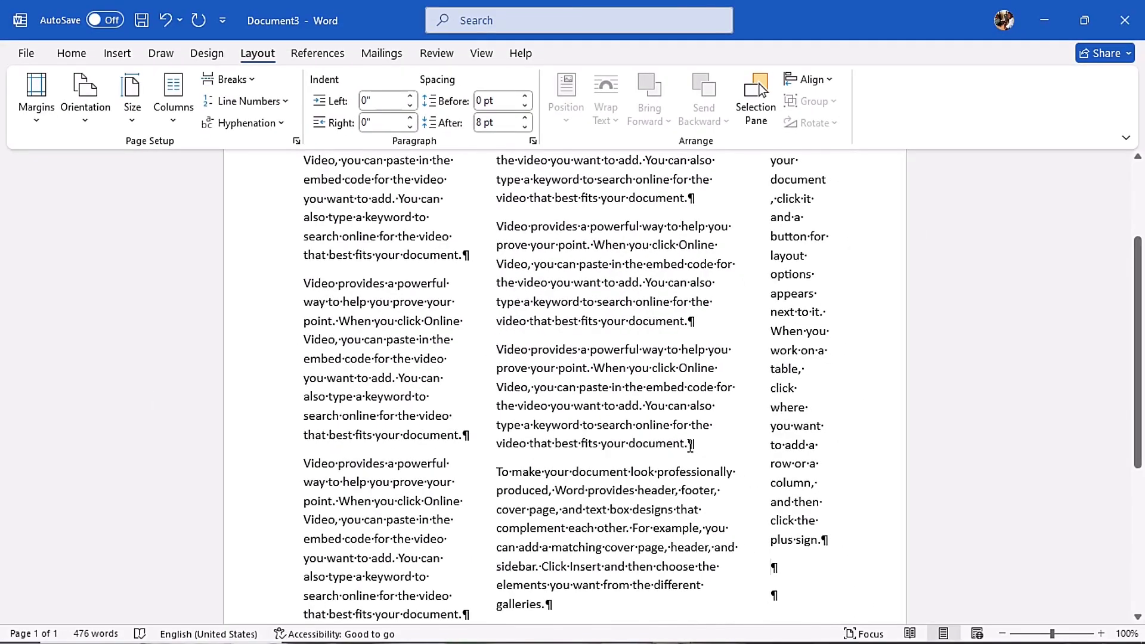
# - Add lines between the columns from this point forward, starting at the end of the last "Video provides" paragraph in the middle column
pyautogui.click(689, 445)
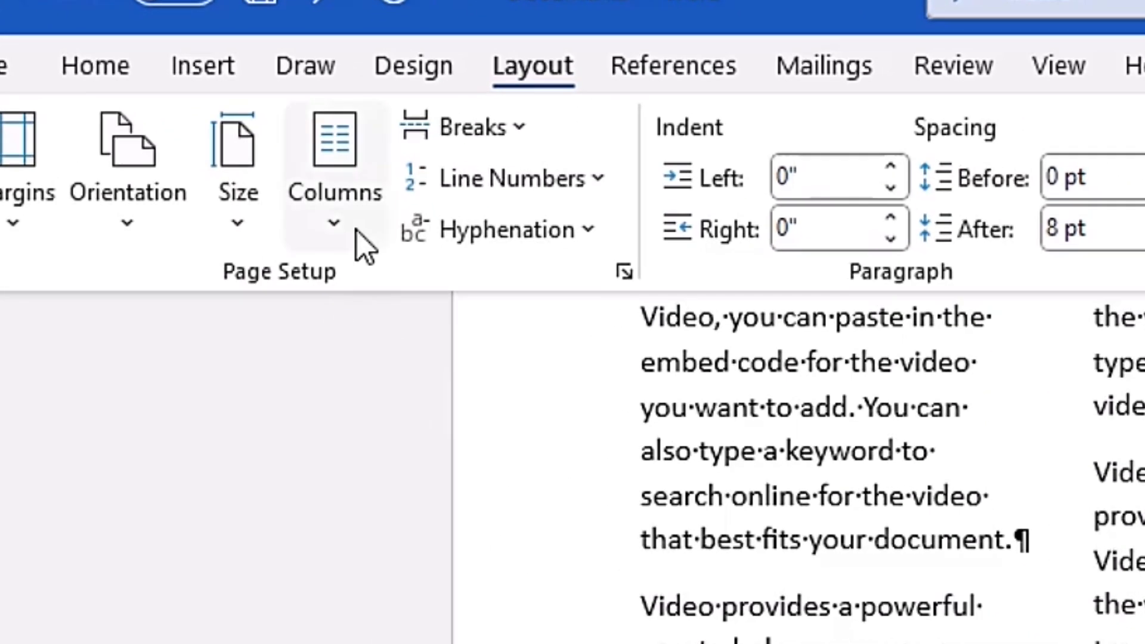
pyautogui.click(182, 124)
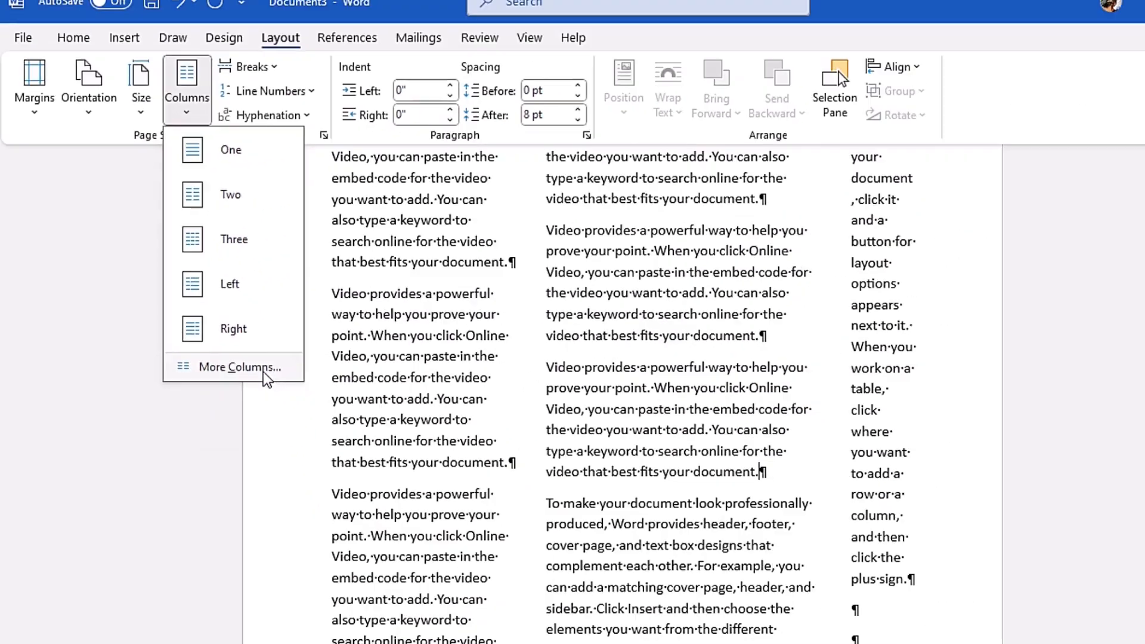
pyautogui.click(525, 573)
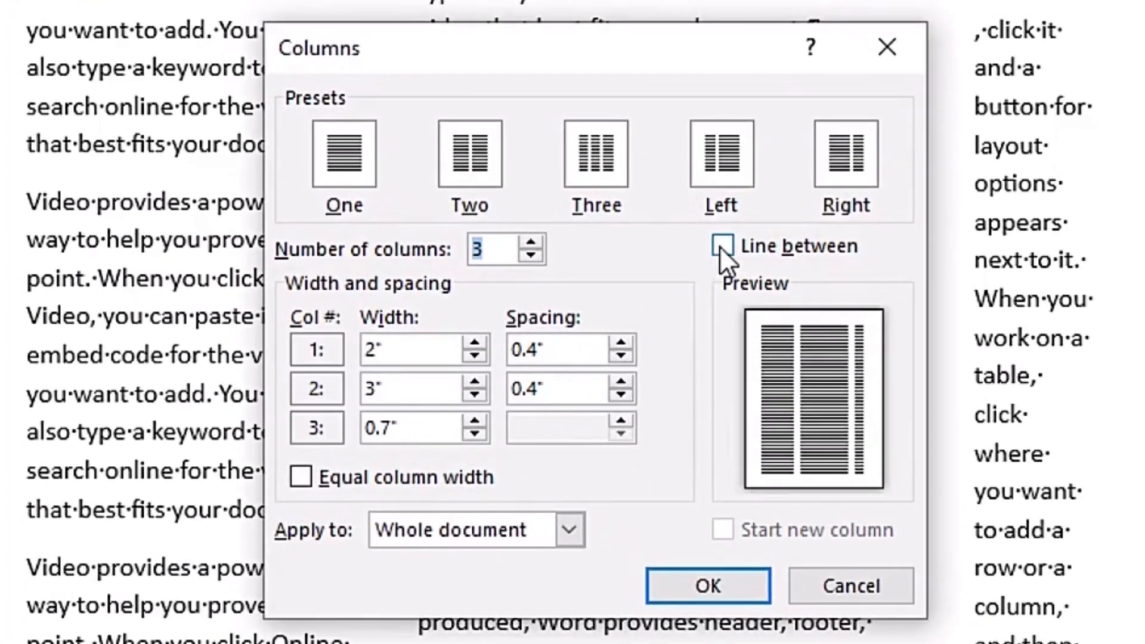
pyautogui.click(721, 246)
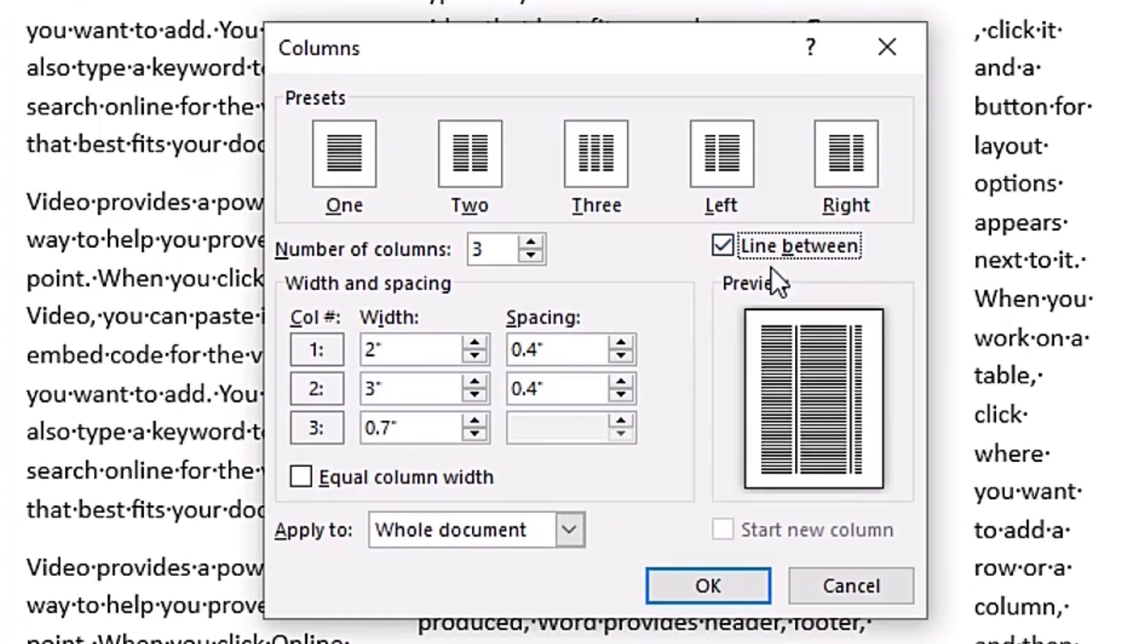
pyautogui.click(569, 531)
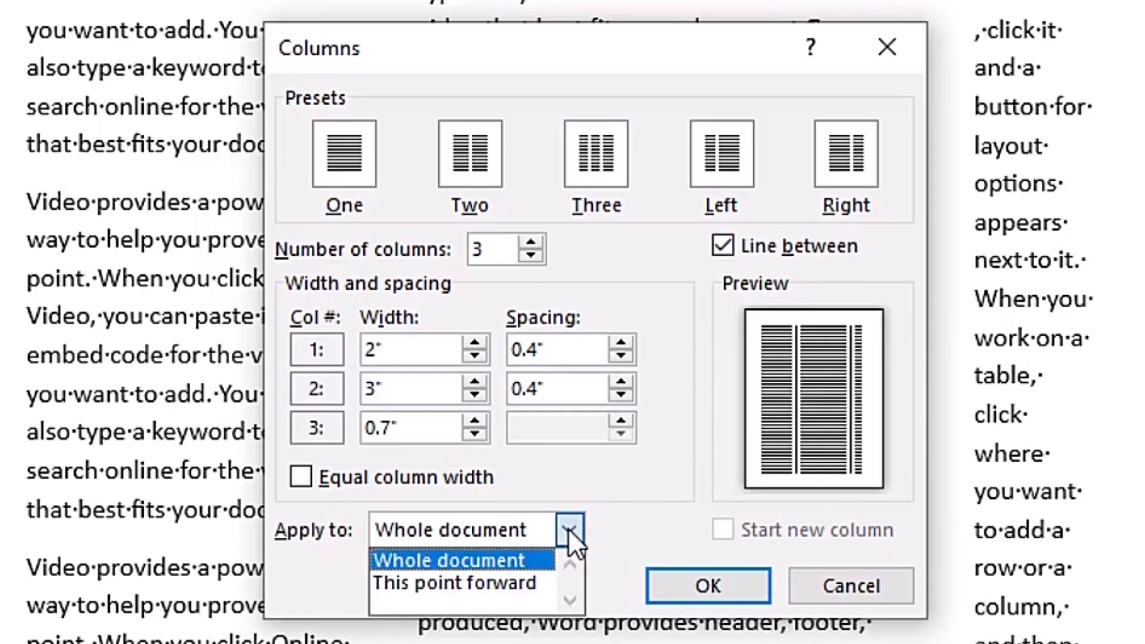
pyautogui.click(453, 588)
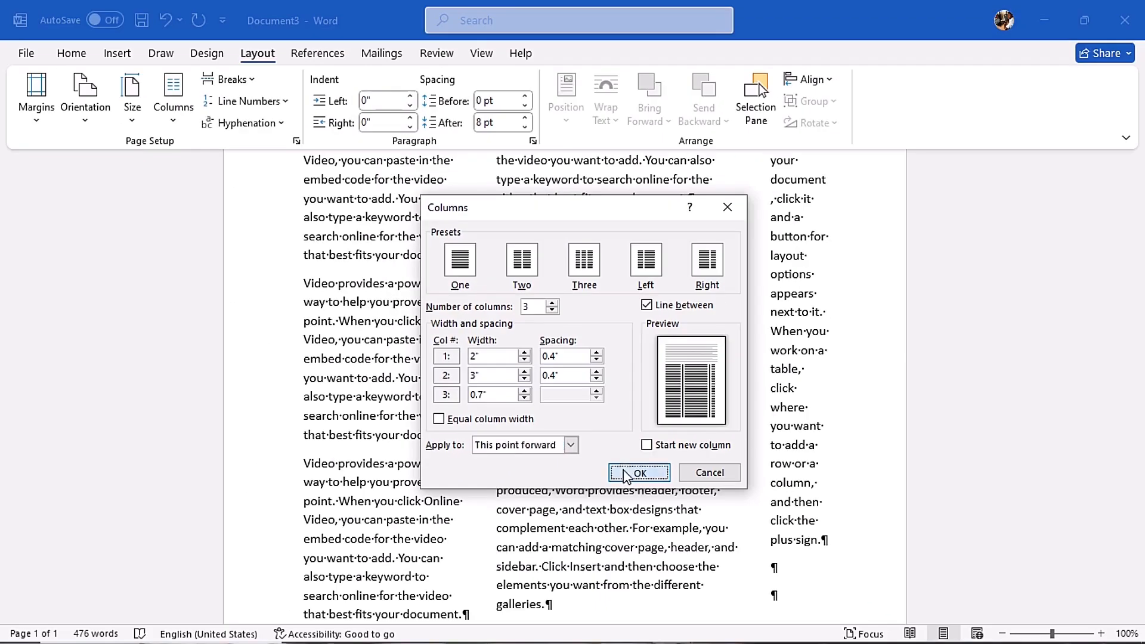
pyautogui.click(686, 586)
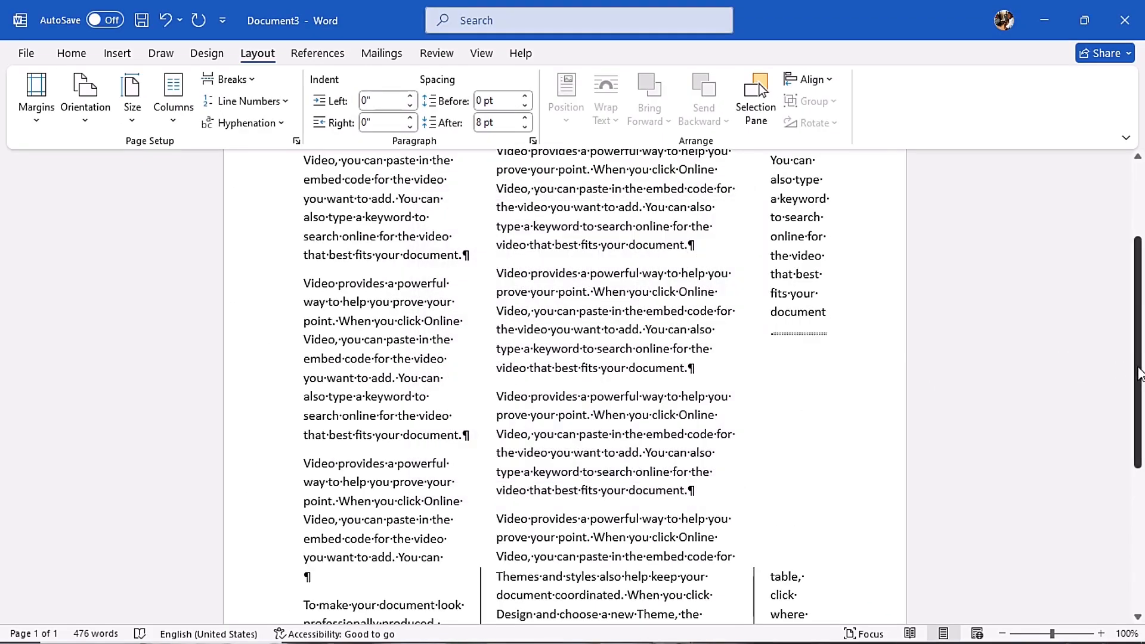
# - Review the column layout on the page and examine the scope choices in the detailed column settings, keeping This section
pyautogui.scroll(3, 1140, 373)
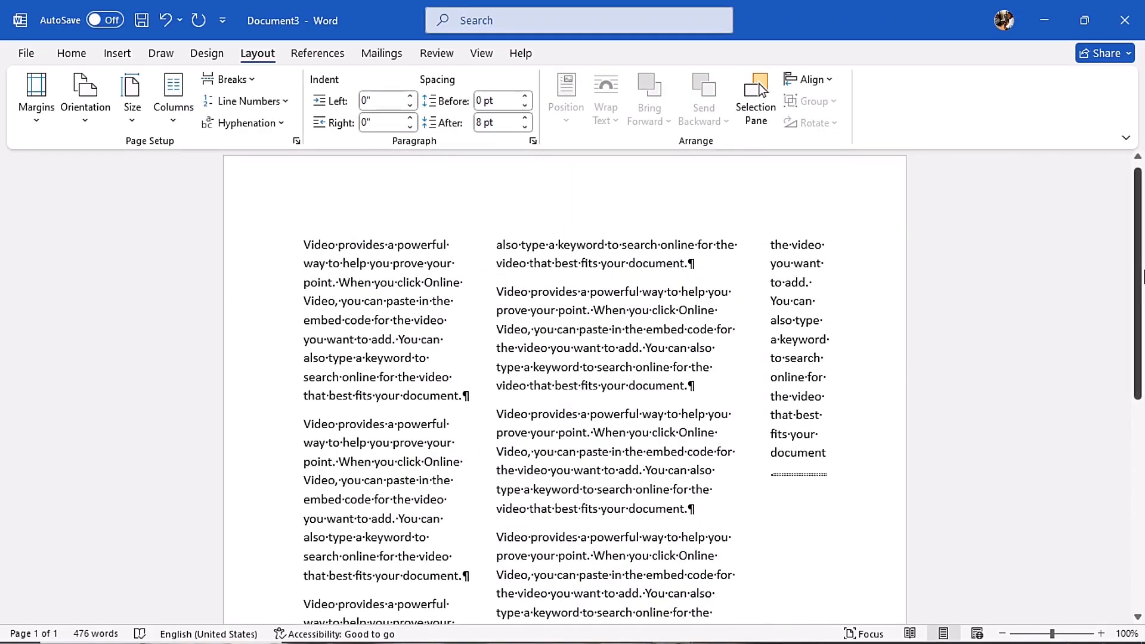
pyautogui.scroll(-7, 506, 373)
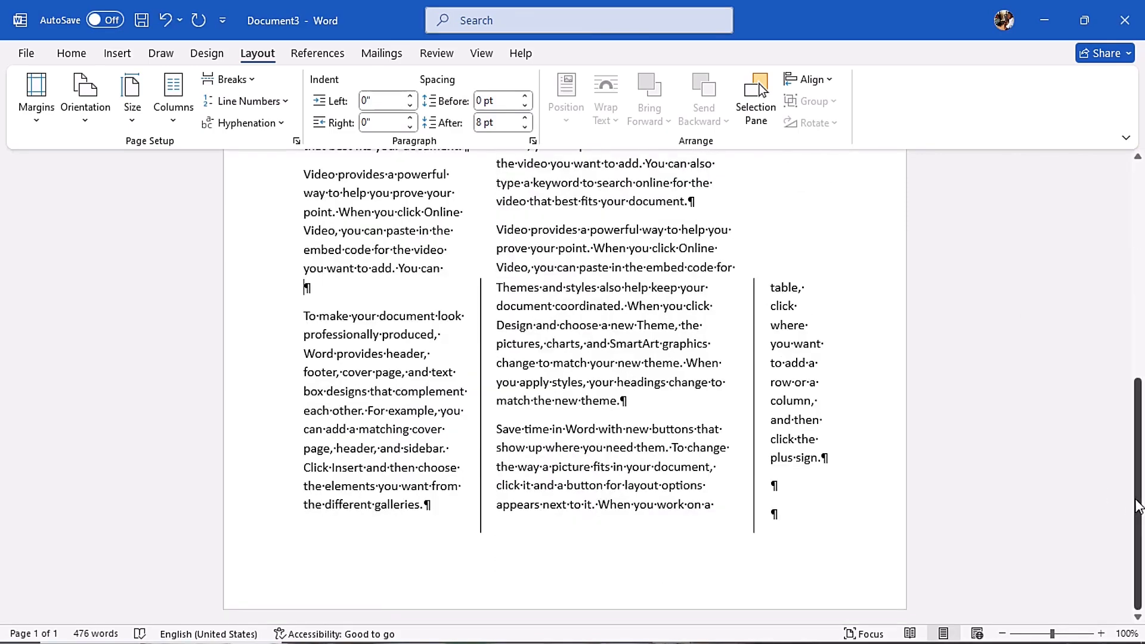
pyautogui.moveTo(1139, 505); pyautogui.dragTo(1125, 281)
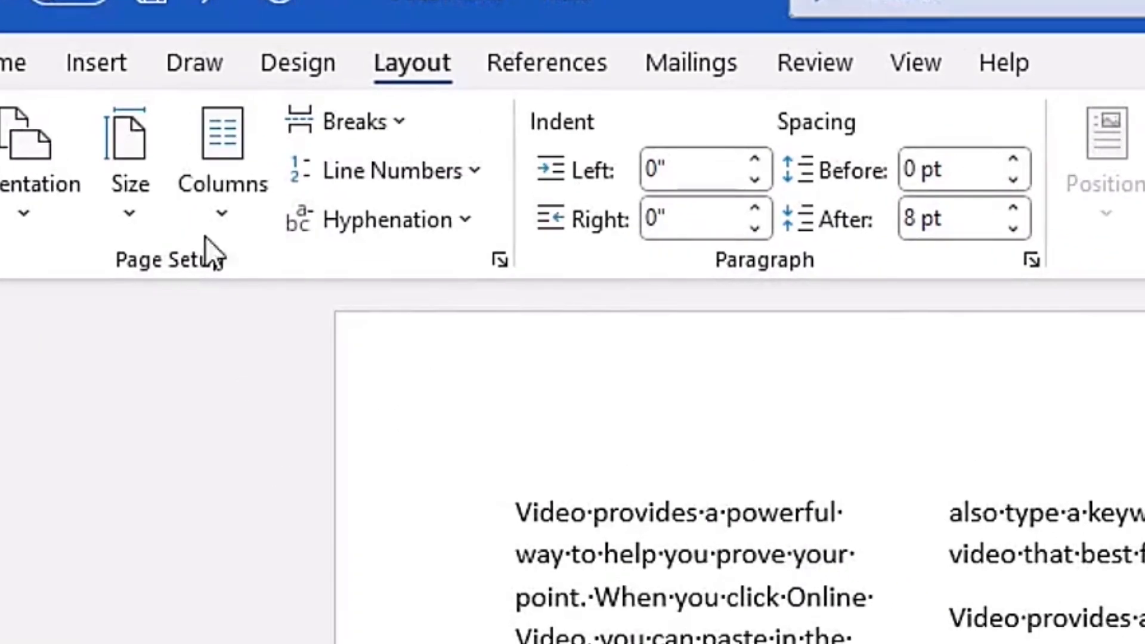
pyautogui.click(219, 222)
pyautogui.click(394, 599)
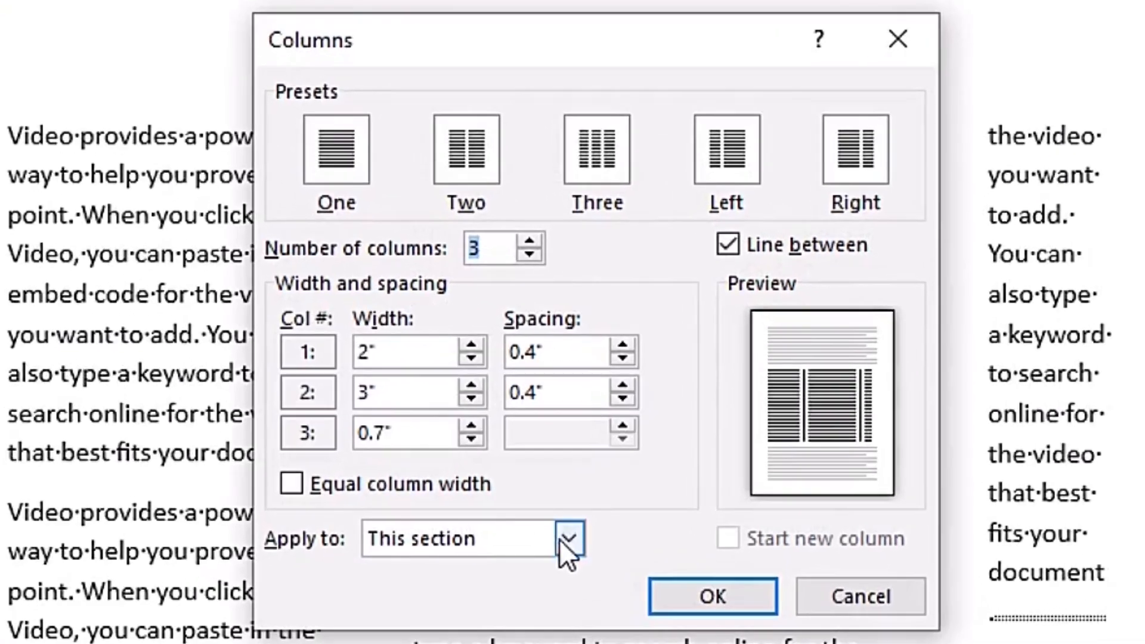
pyautogui.click(566, 538)
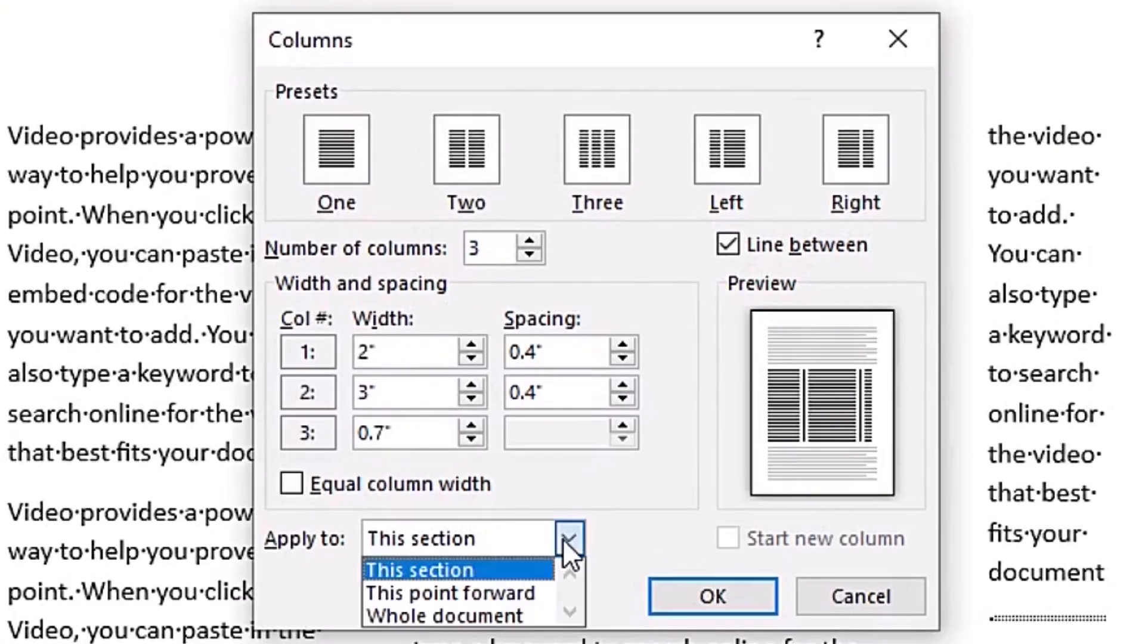
pyautogui.click(638, 540)
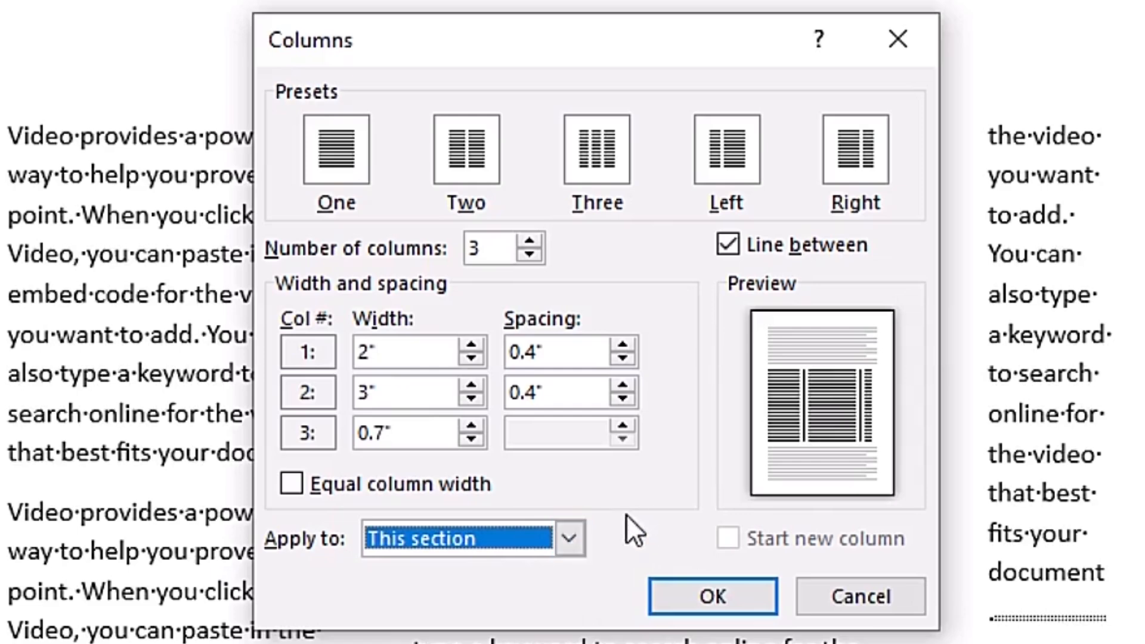
# - Compare the This section, This point forward and Whole document scopes for the column settings, and close the settings
pyautogui.click(568, 535)
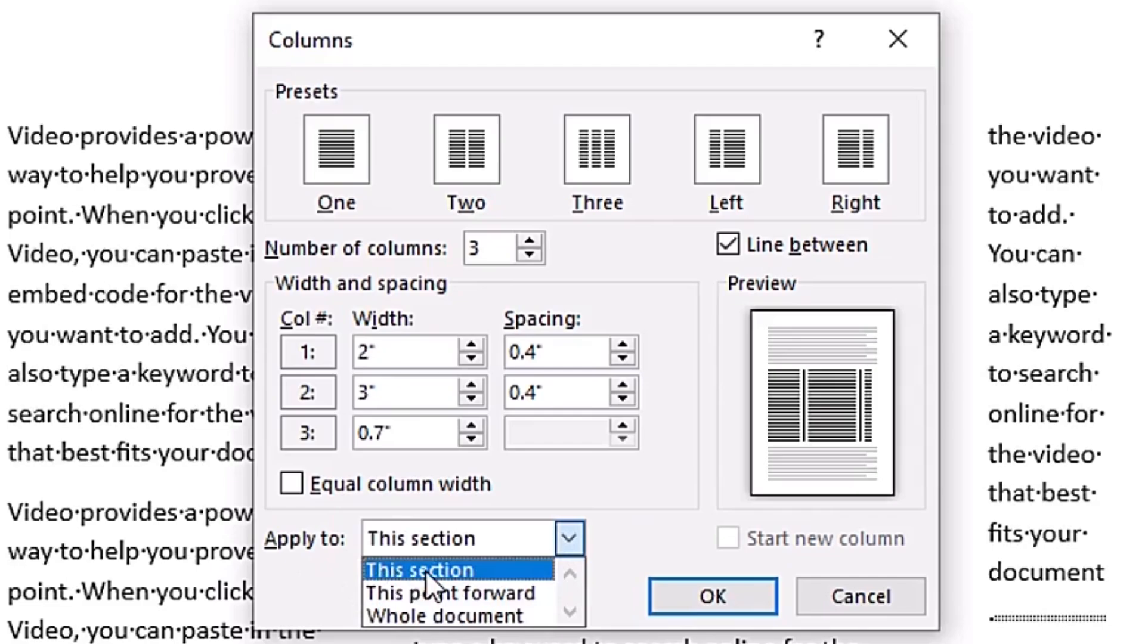
pyautogui.click(434, 610)
pyautogui.click(713, 596)
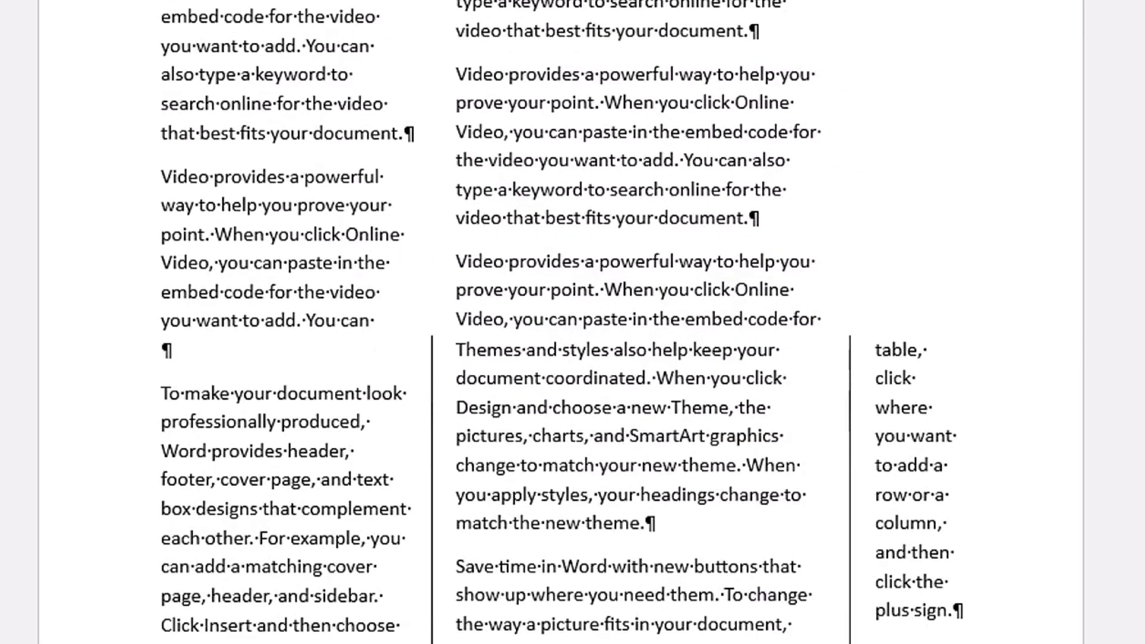
# - Apply the One column preset to the section of "Video provides" paragraphs above the section break, with This section as the scope
pyautogui.scroll(3, 946, 168)
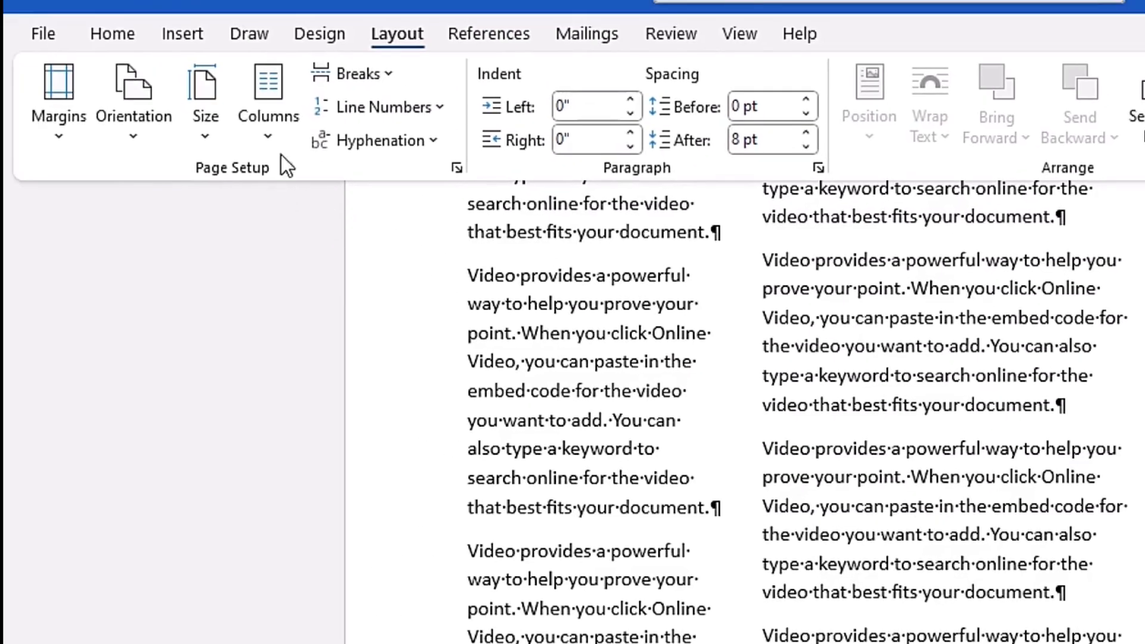
pyautogui.click(268, 137)
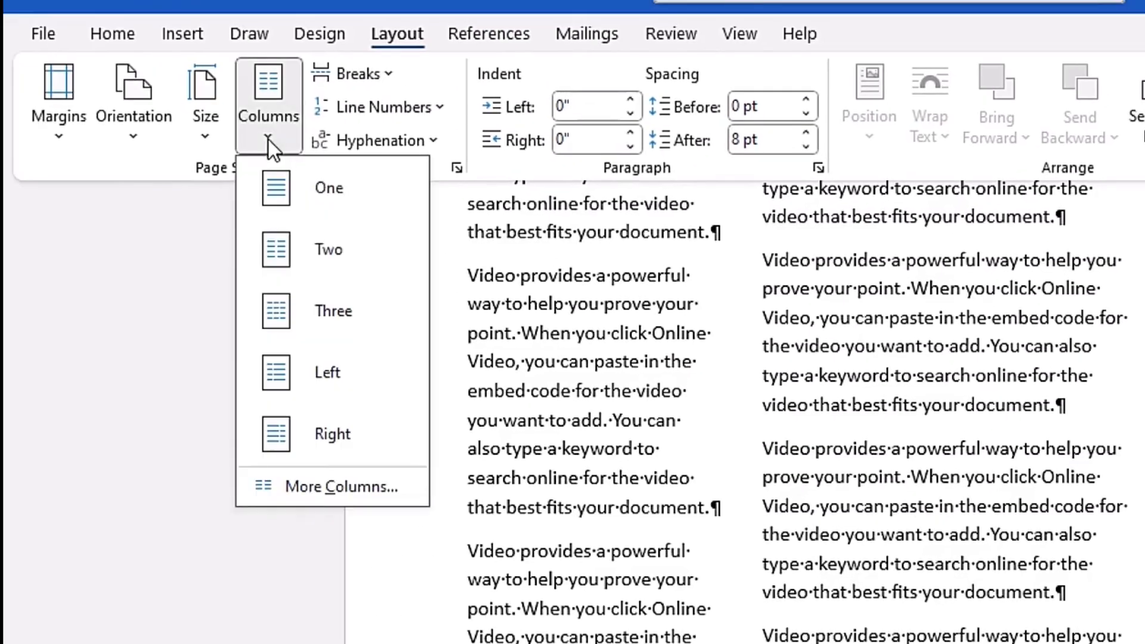
pyautogui.click(348, 488)
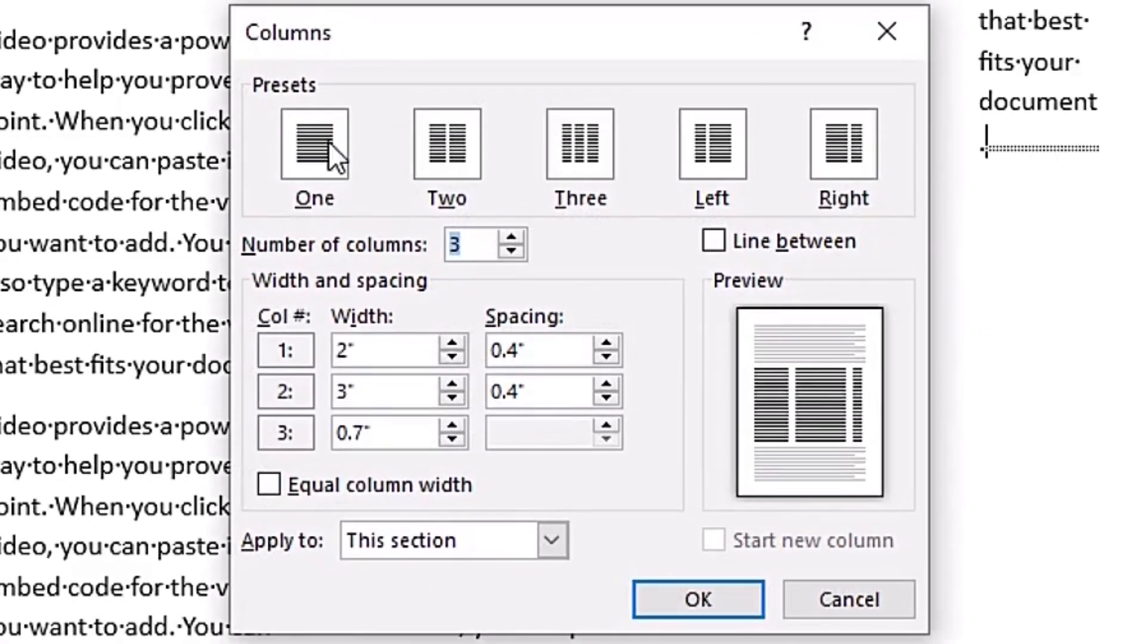
pyautogui.click(303, 156)
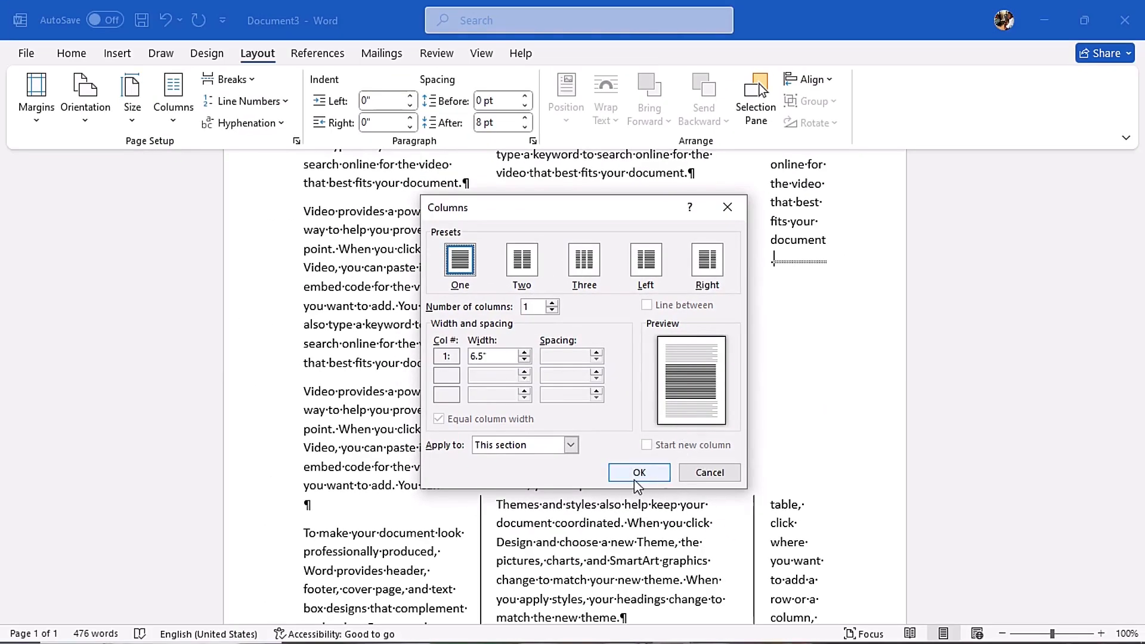
pyautogui.click(696, 602)
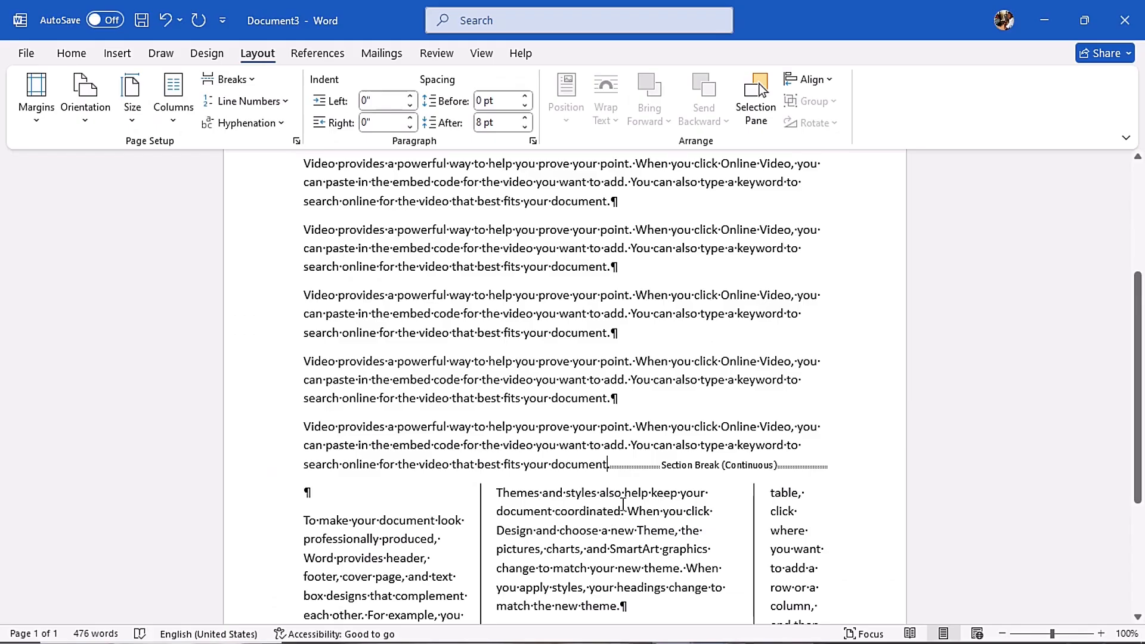
# - Delete the continuous section break at the end of the last "Video provides" paragraph
pyautogui.press('Delete')
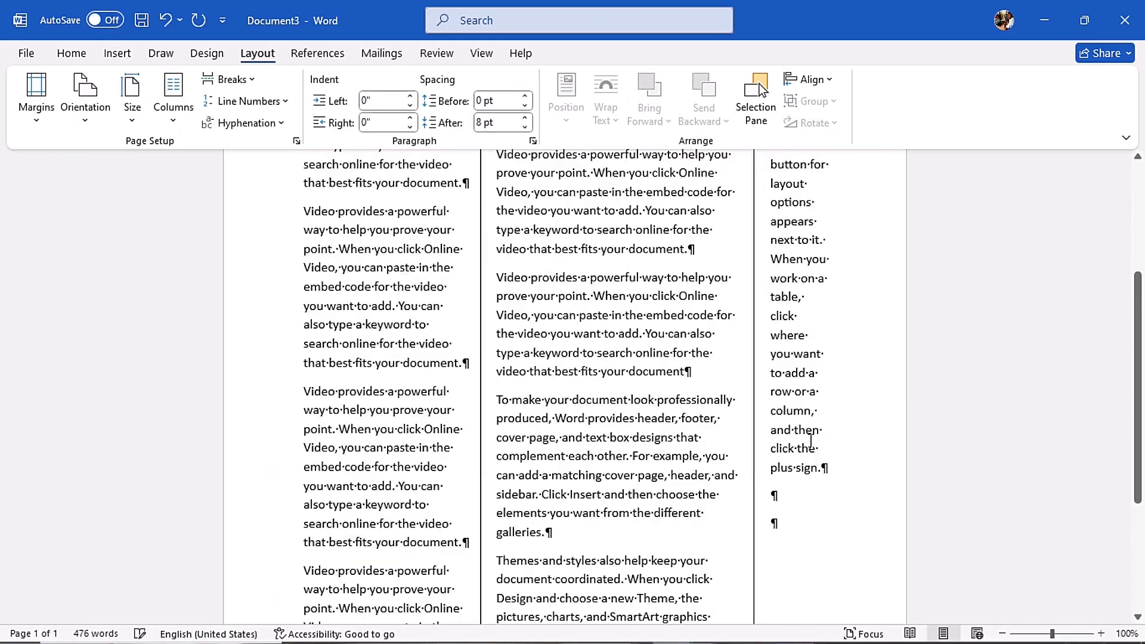
pyautogui.scroll(4, 840, 392)
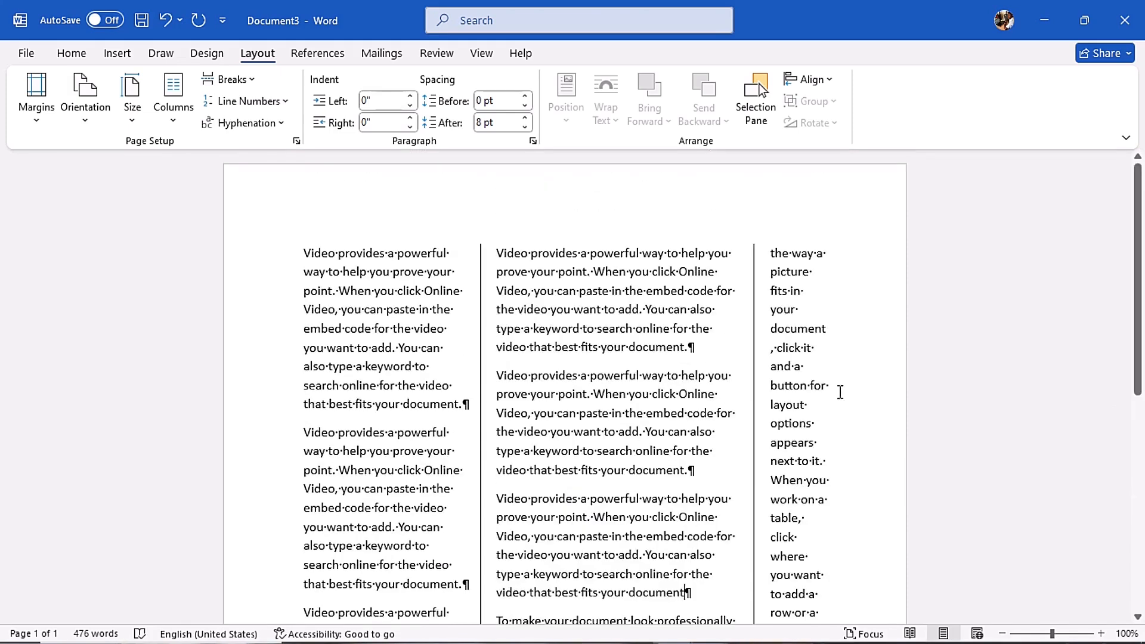